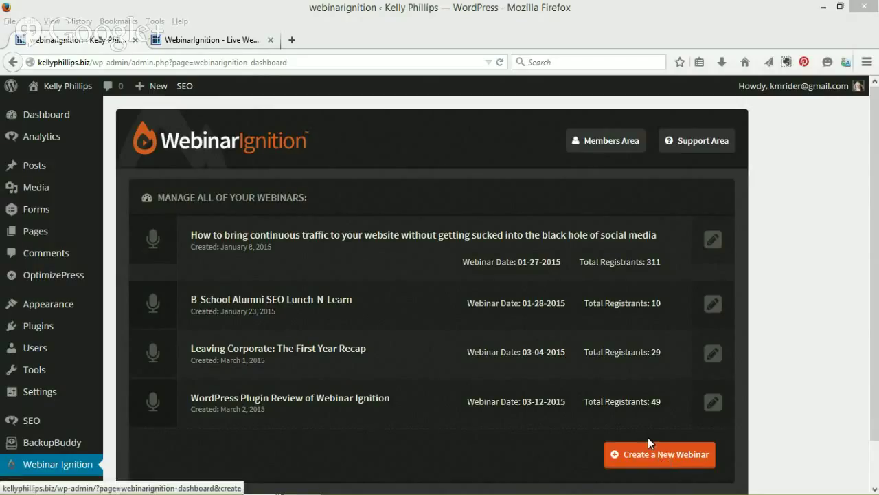
- Open the "WordPress Plugin Review of Webinar Ignition" webinar and review its dashboard's event URL, master switch, page links and event info
left_click(320, 401)
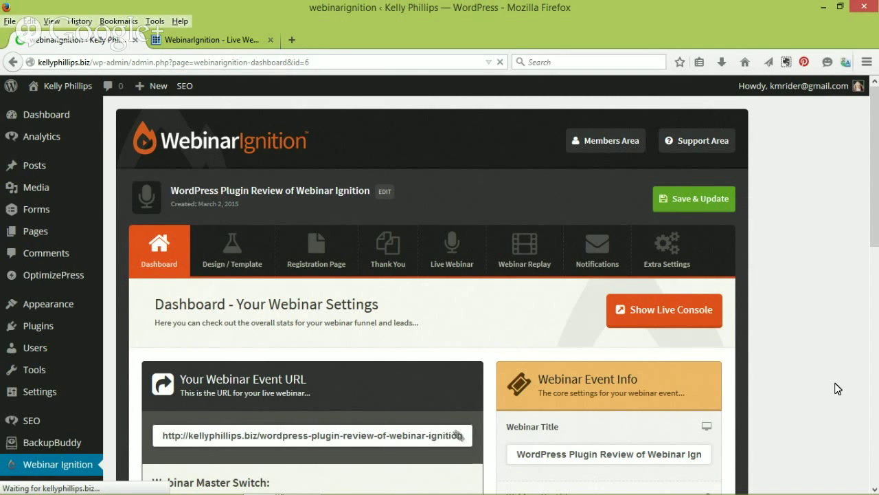
scroll(838, 388, "down", 2)
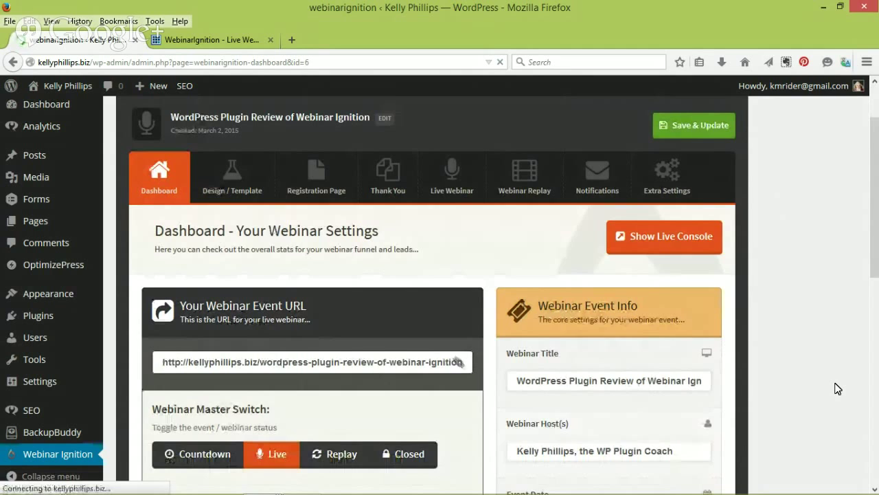
scroll(567, 291, "down", 2)
scroll(566, 287, "down", 2)
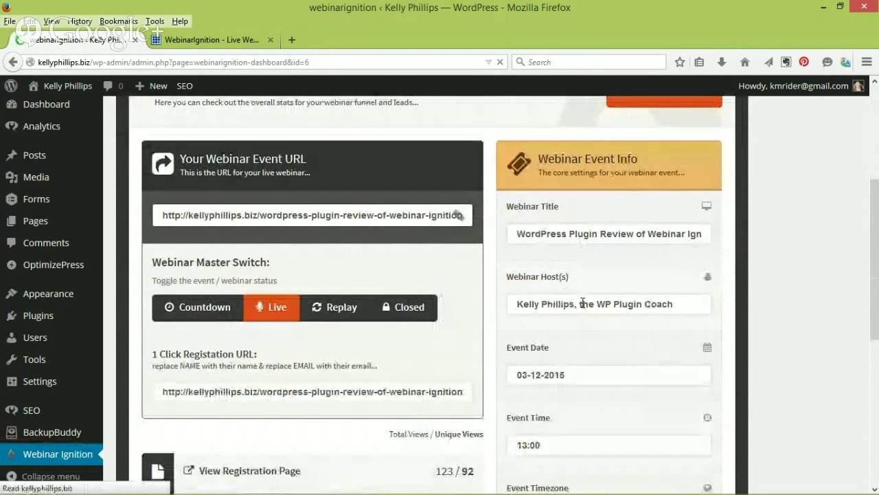
scroll(583, 300, "down", 2)
scroll(582, 318, "down", 6)
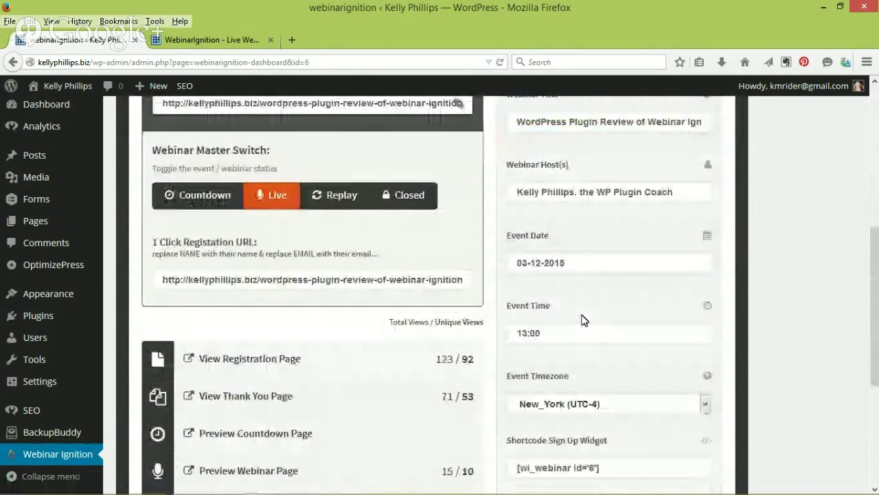
scroll(583, 318, "up", 4)
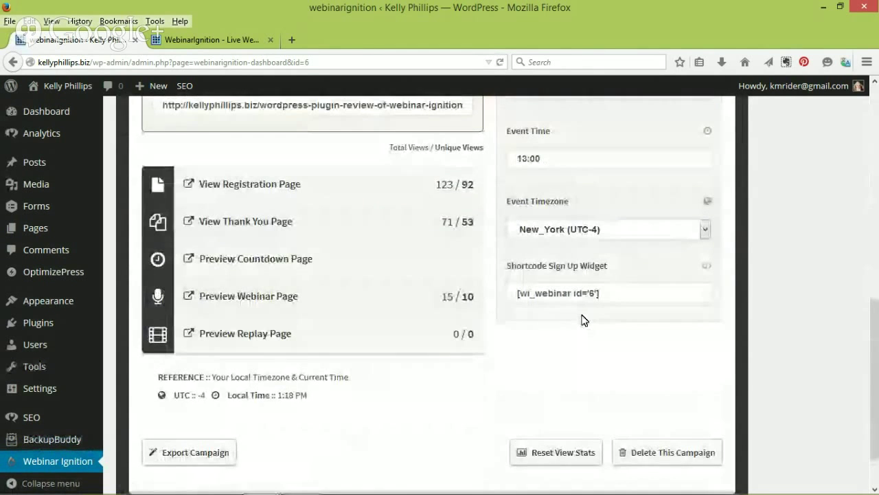
scroll(583, 314, "up", 4)
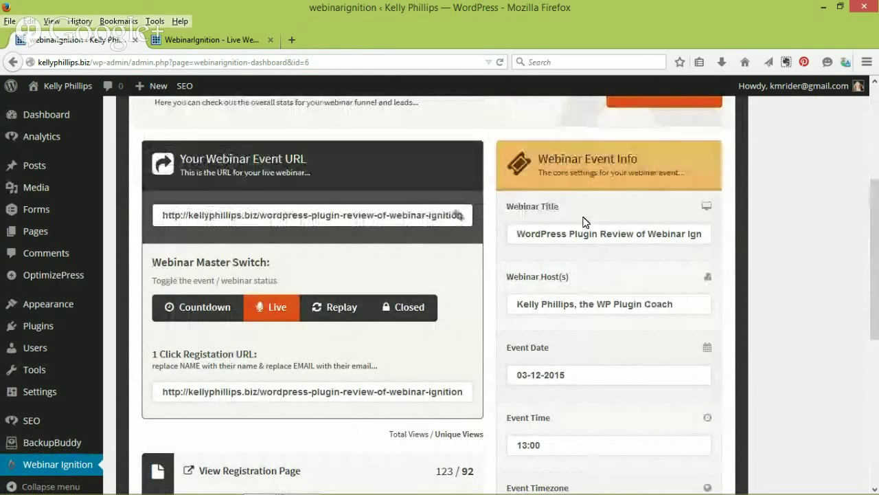
scroll(574, 422, "up", 6)
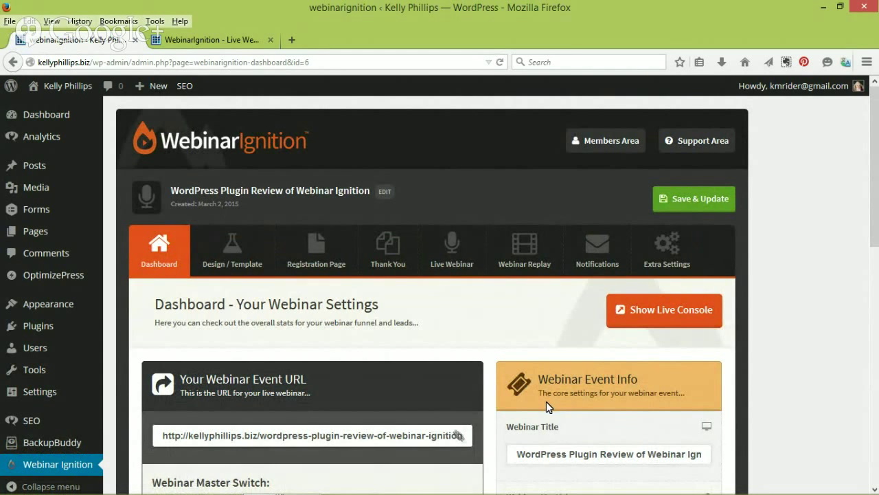
scroll(546, 401, "down", 4)
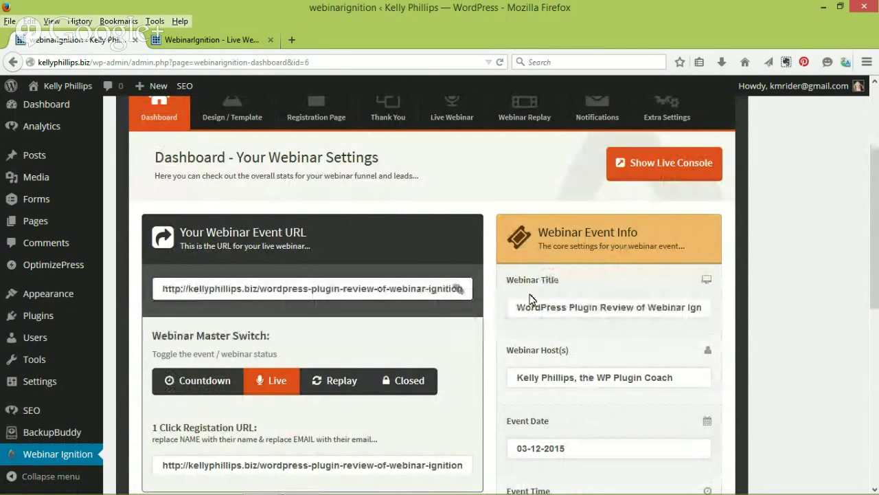
scroll(488, 196, "up", 2)
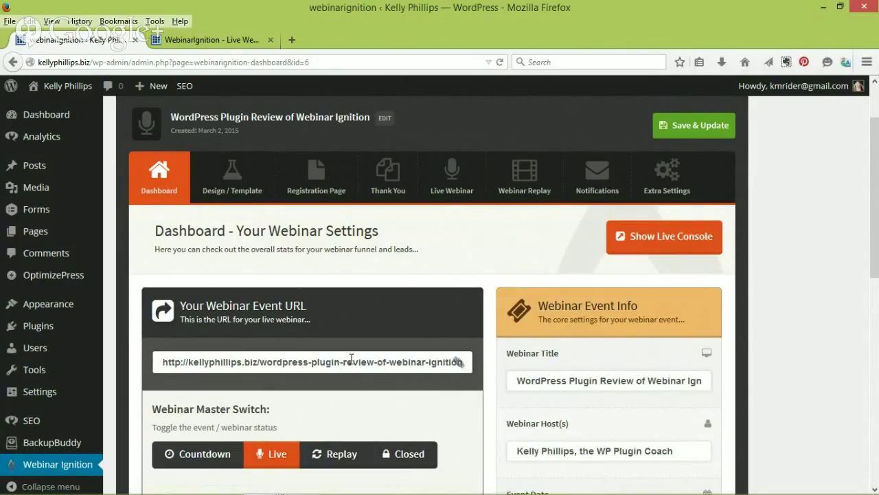
scroll(351, 358, "up", 2)
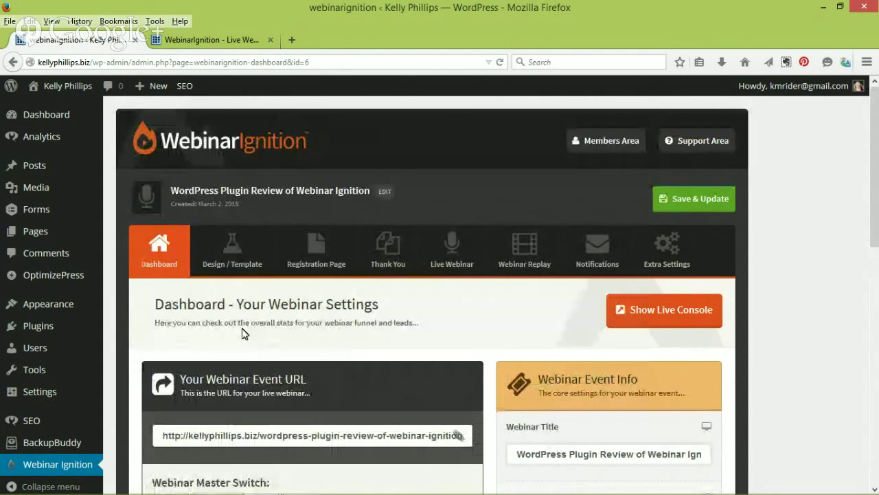
- Open the webinar's design and template settings and look over the available registration funnel themes
left_click(234, 255)
scroll(234, 256, "down", 4)
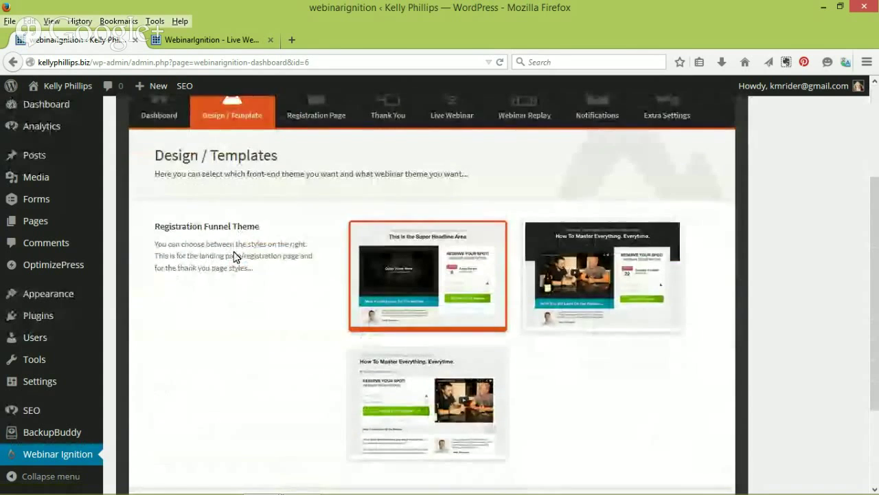
scroll(234, 256, "down", 2)
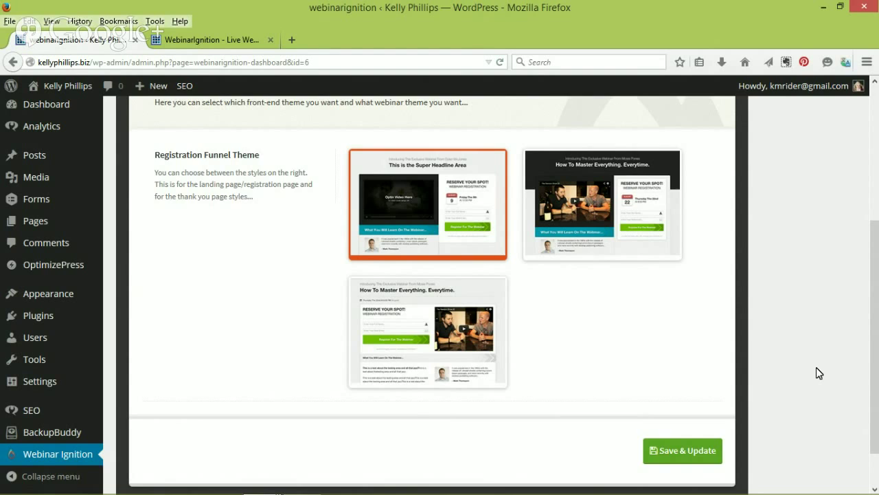
scroll(816, 372, "up", 5)
scroll(816, 370, "up", 1)
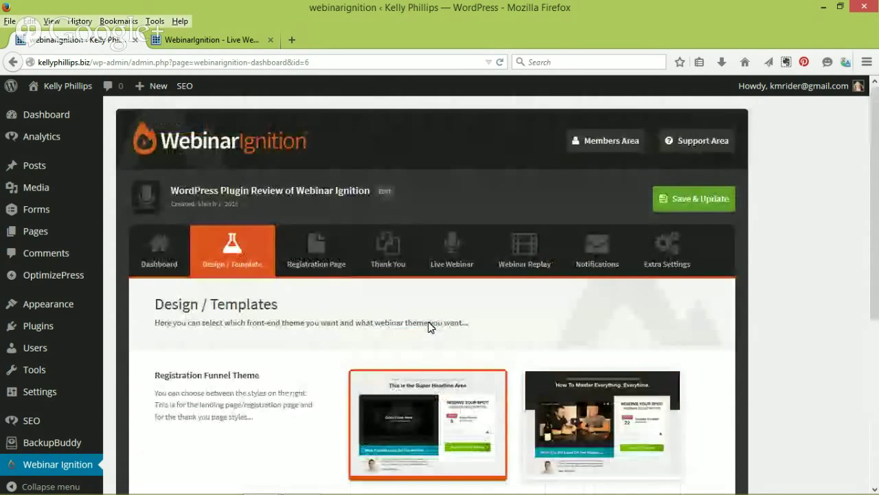
- Open the webinar's registration page settings and expand the Banner Settings section
left_click(321, 254)
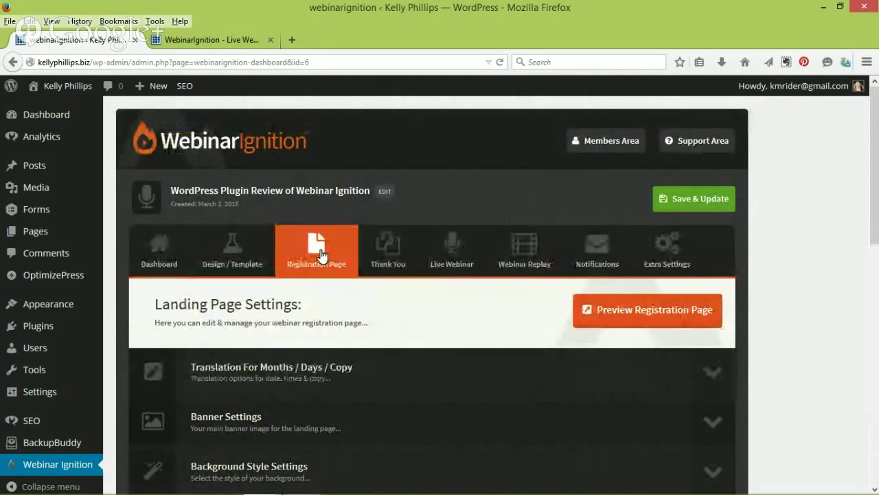
scroll(321, 254, "down", 2)
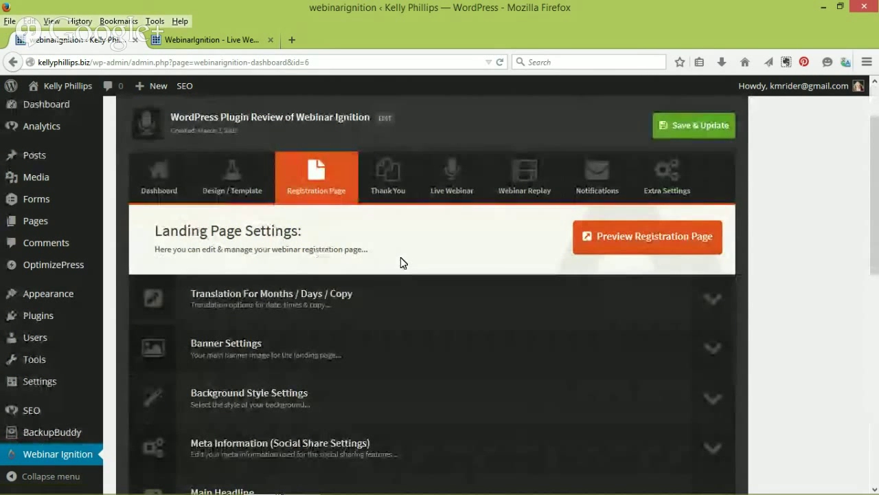
scroll(402, 262, "down", 2)
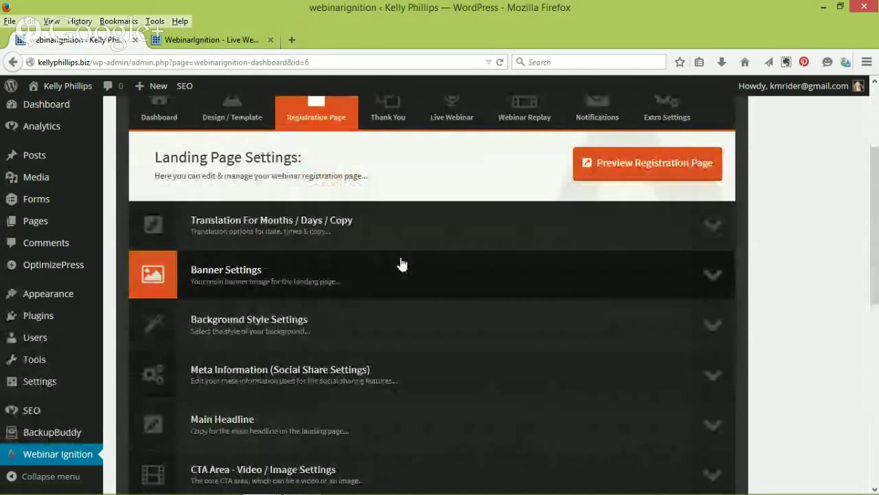
scroll(403, 266, "down", 2)
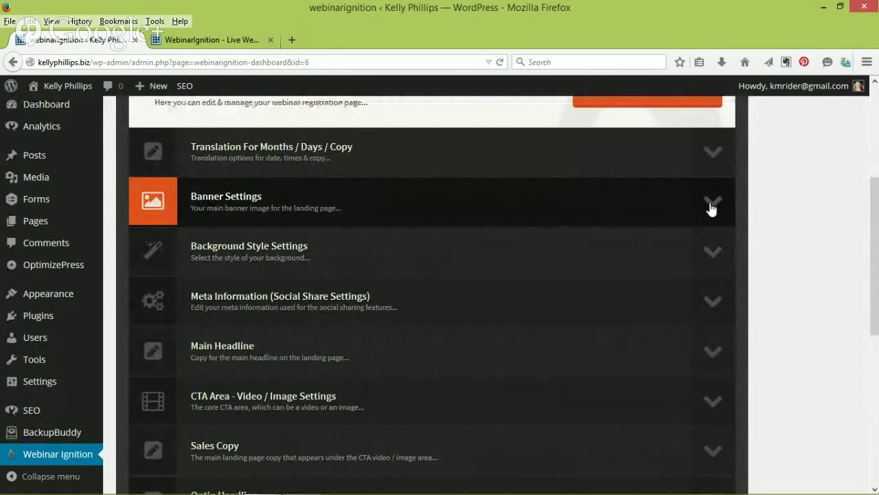
left_click(711, 206)
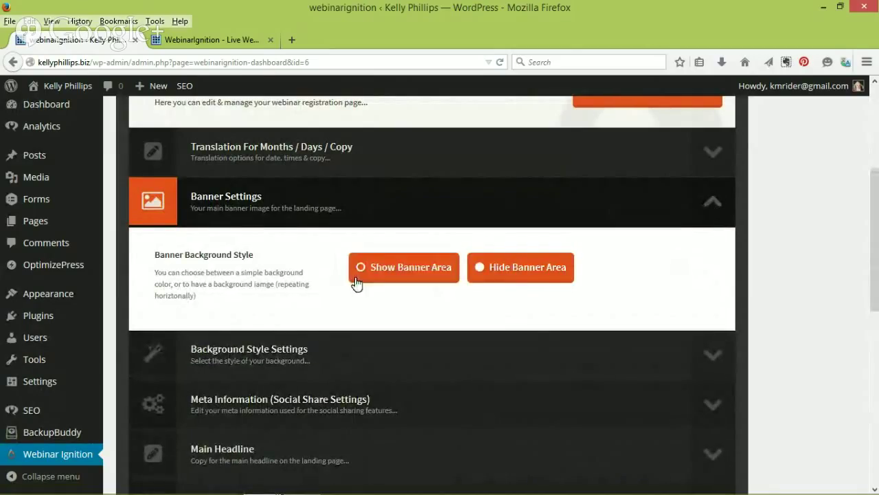
- Show the banner area to examine its background color and image options, and restore it to Hide Banner Area before collapsing the section
left_click(402, 267)
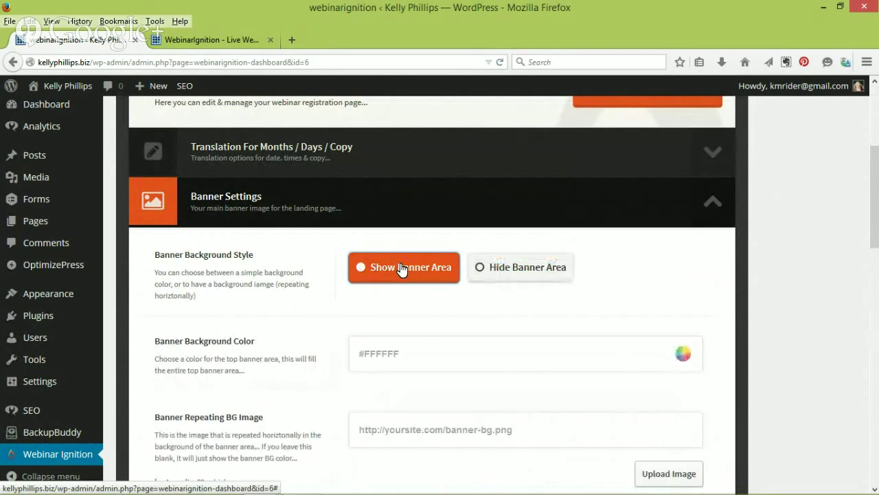
scroll(402, 269, "down", 2)
scroll(401, 264, "down", 2)
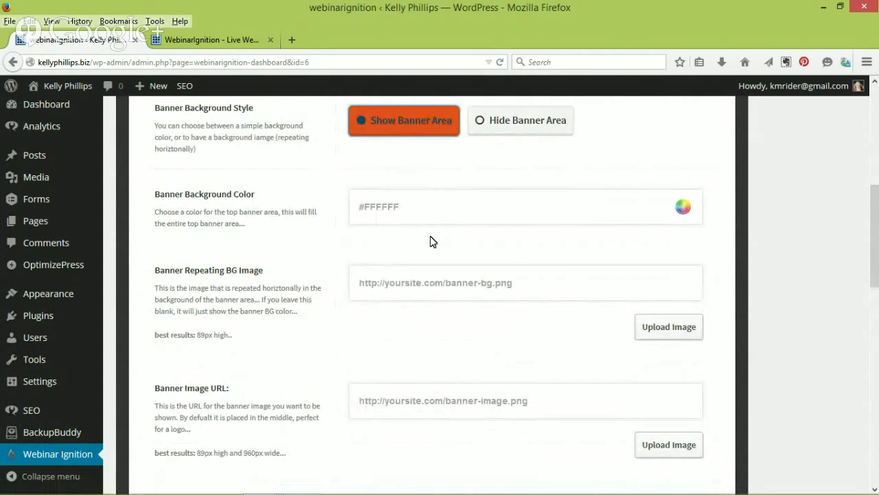
scroll(433, 241, "down", 2)
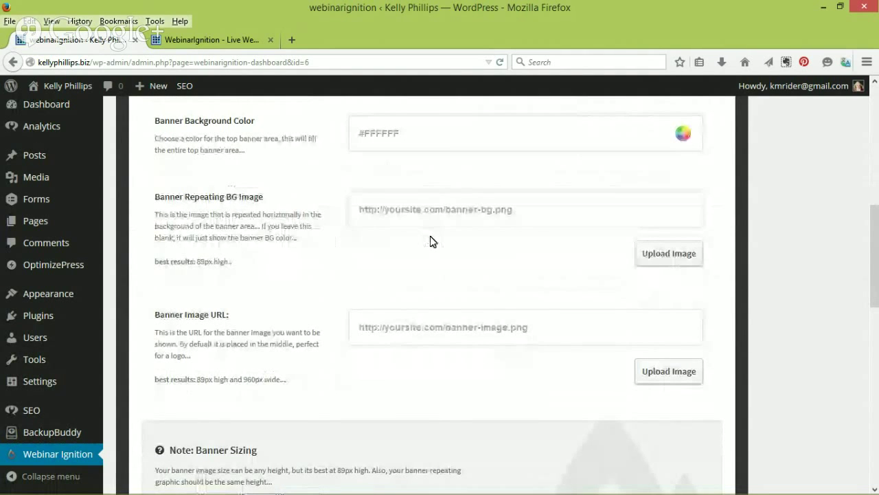
scroll(432, 240, "down", 2)
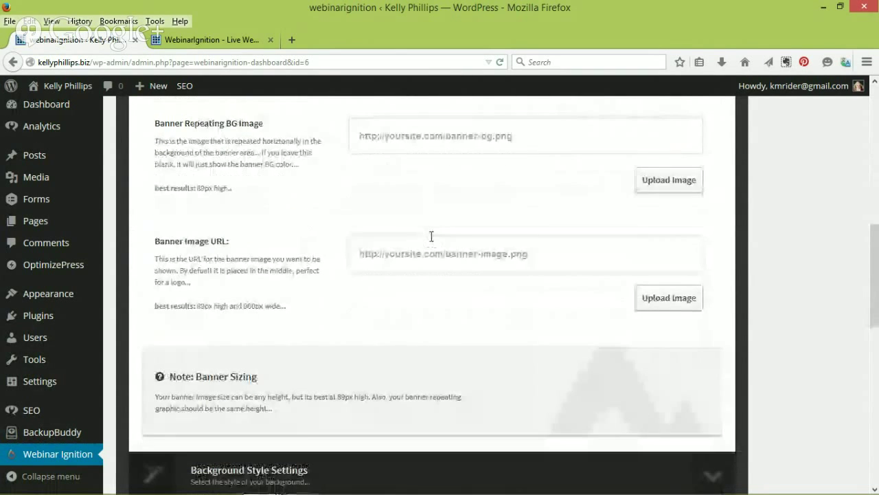
scroll(431, 236, "down", 2)
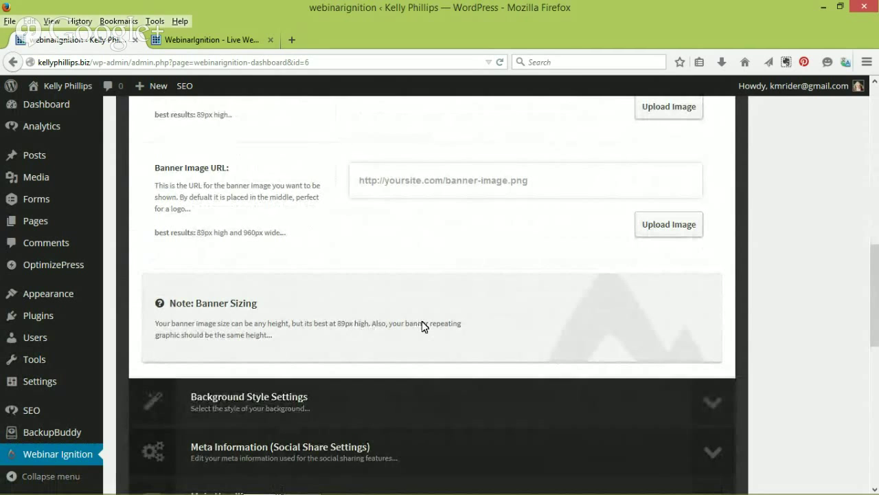
scroll(422, 325, "up", 2)
scroll(422, 323, "up", 2)
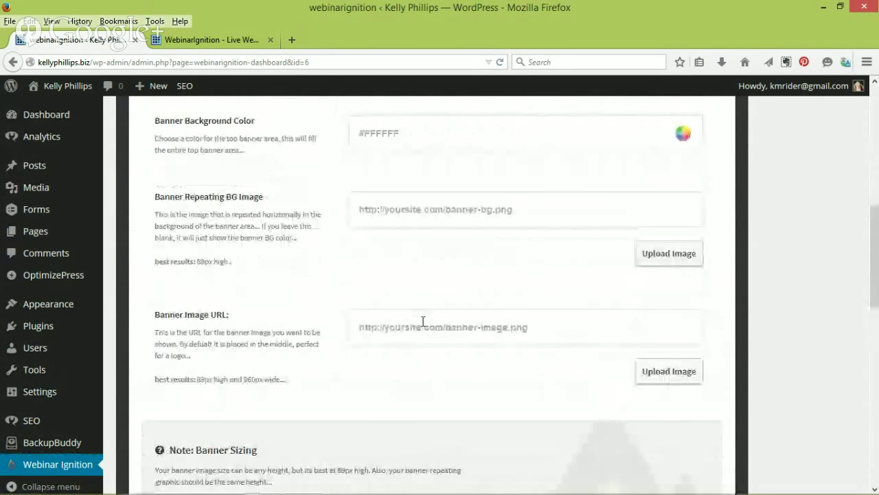
scroll(422, 323, "up", 2)
scroll(422, 327, "up", 2)
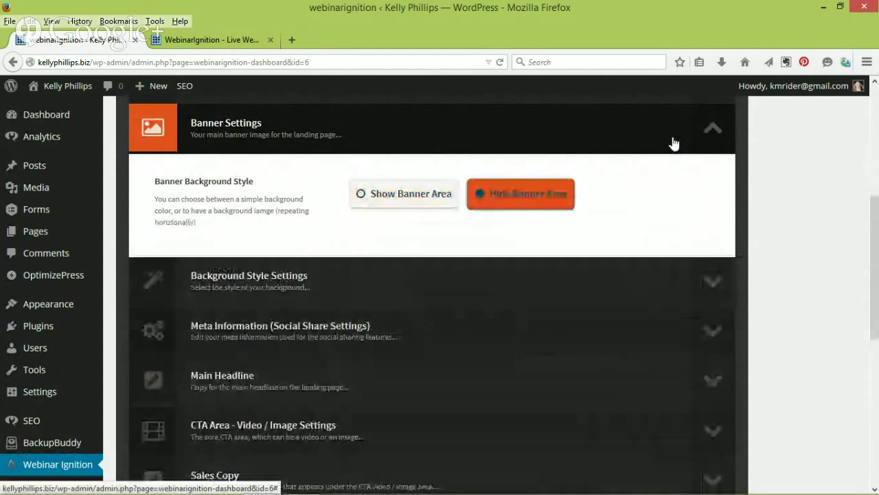
left_click(673, 145)
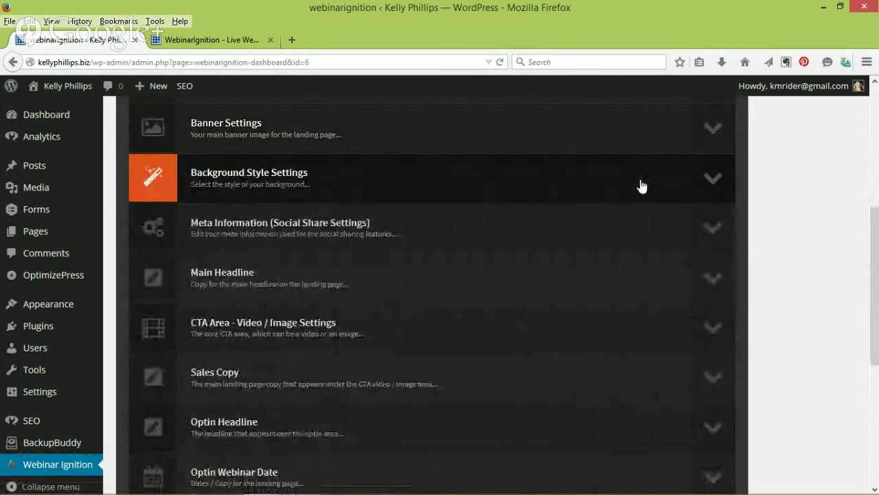
- Review the registration page's Background Style Settings and its Meta Information for social sharing
left_click(641, 187)
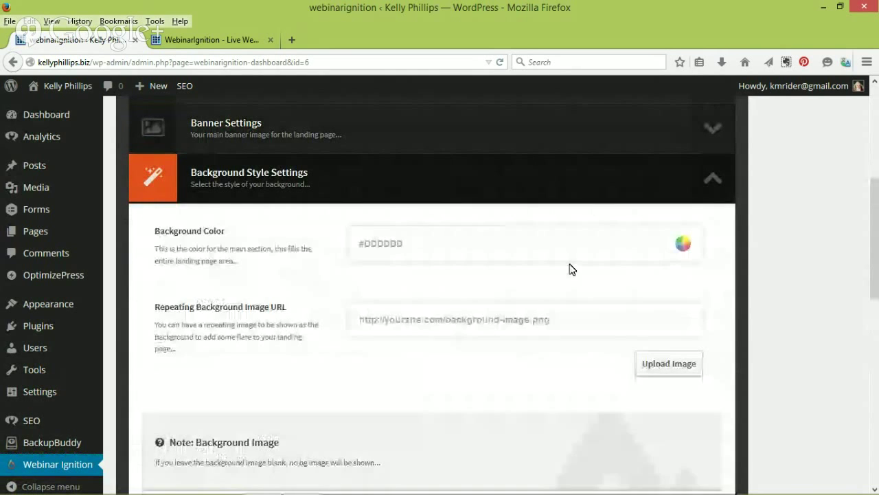
scroll(564, 282, "down", 2)
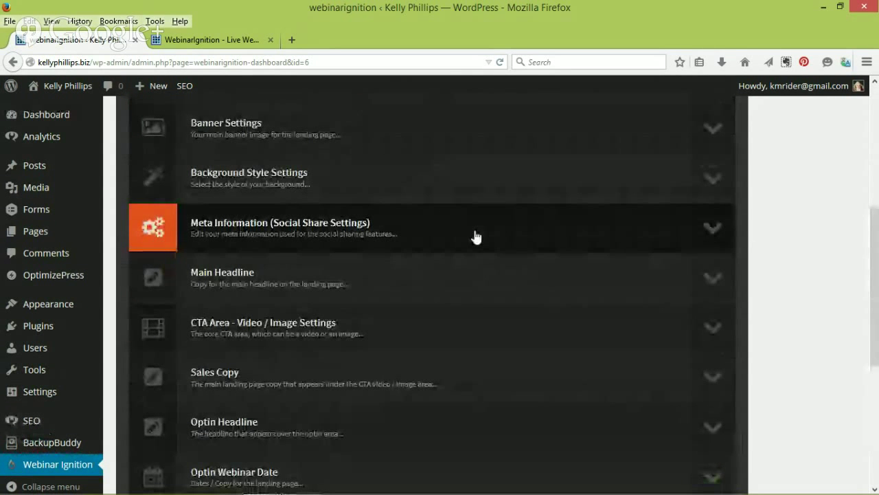
left_click(476, 237)
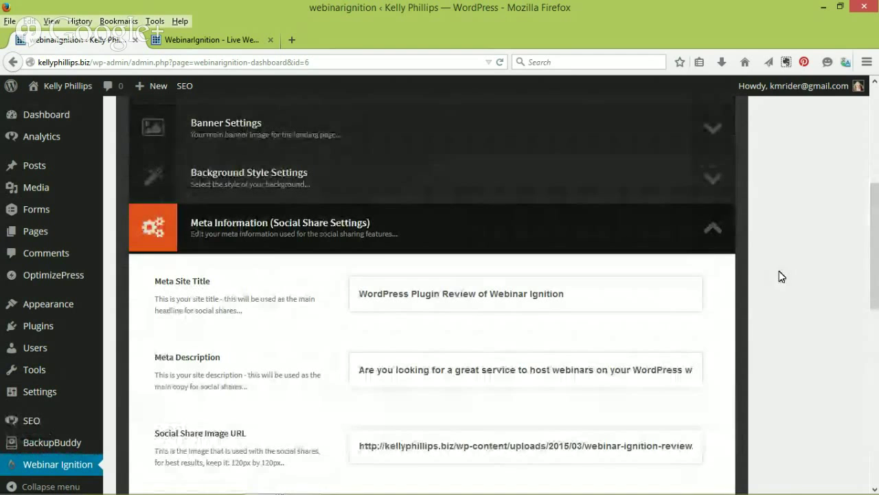
scroll(779, 276, "down", 2)
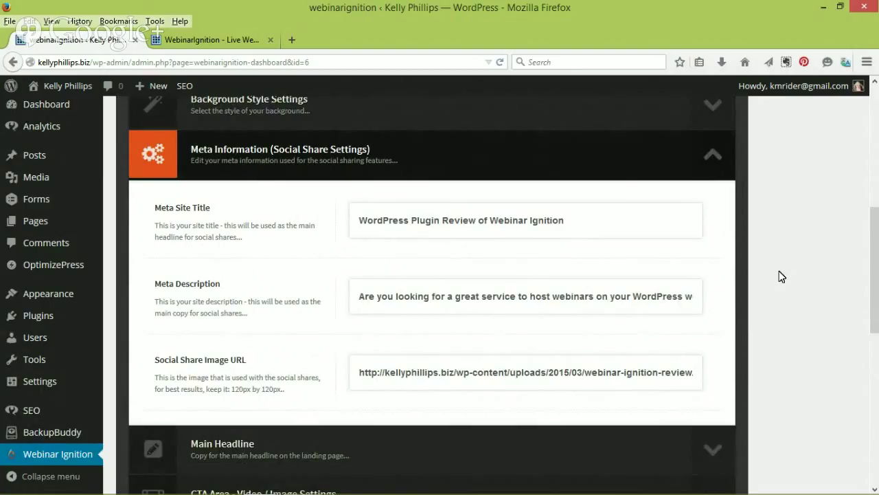
left_click(719, 164)
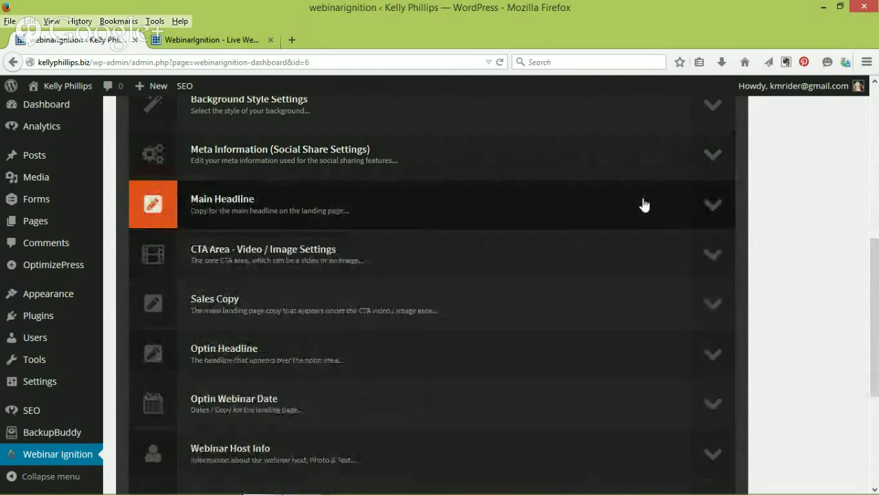
- Expand the Main Headline section to review the landing page's headline copy, and collapse it again
left_click(645, 205)
scroll(645, 205, "down", 2)
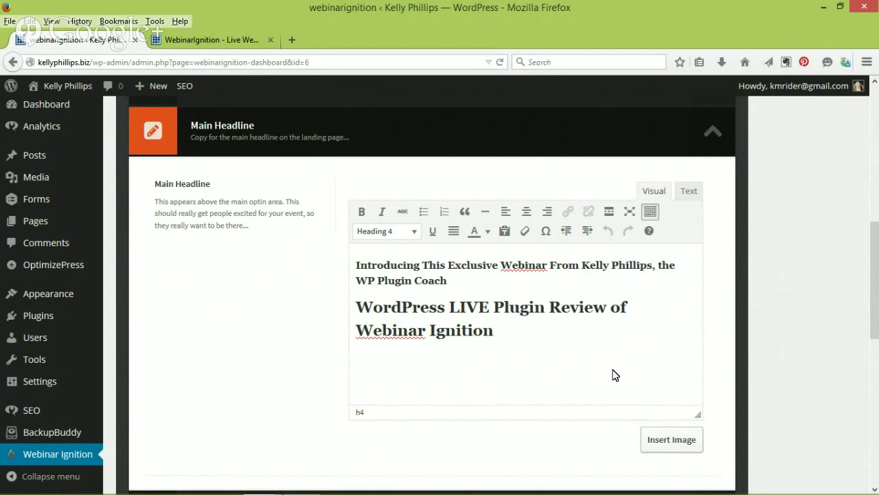
left_click(715, 132)
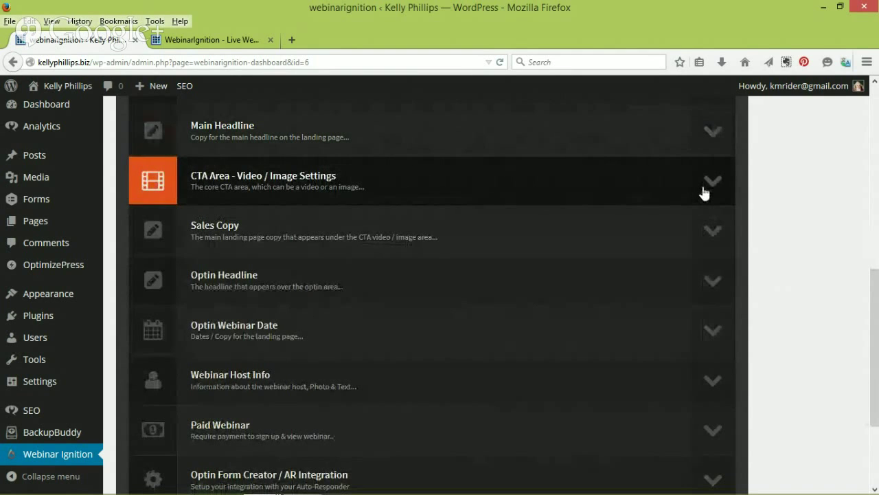
- Expand the CTA Area - Video / Image Settings section and review its background color, CTA type and image URL options
left_click(704, 193)
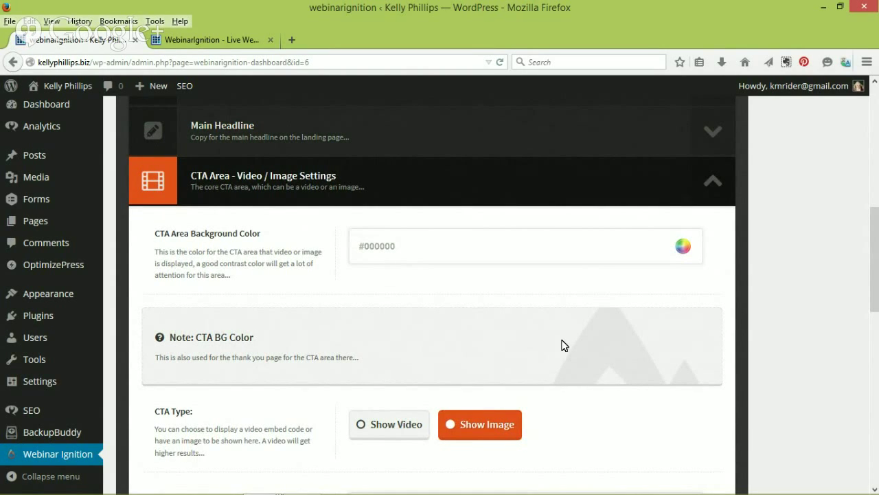
scroll(557, 348, "down", 2)
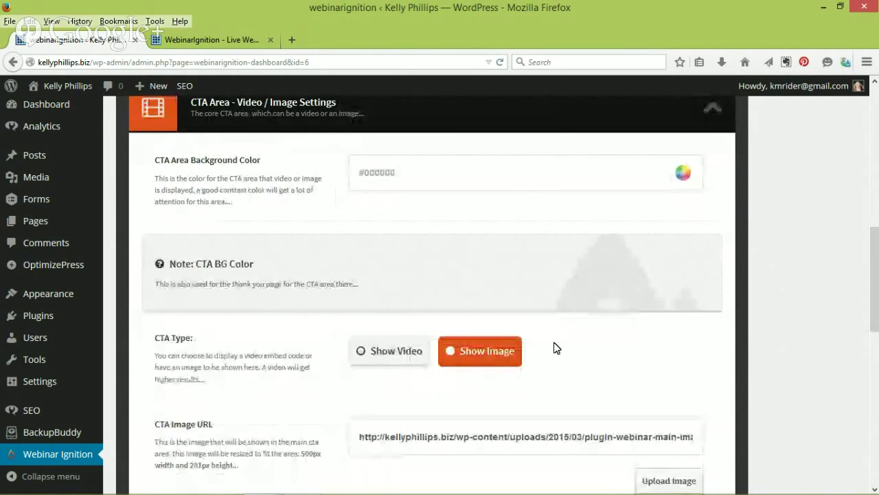
scroll(557, 348, "down", 2)
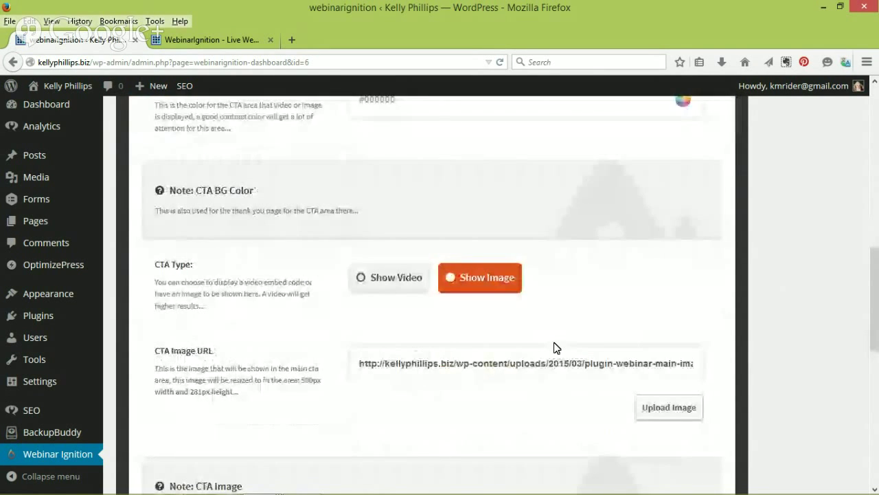
scroll(556, 348, "up", 4)
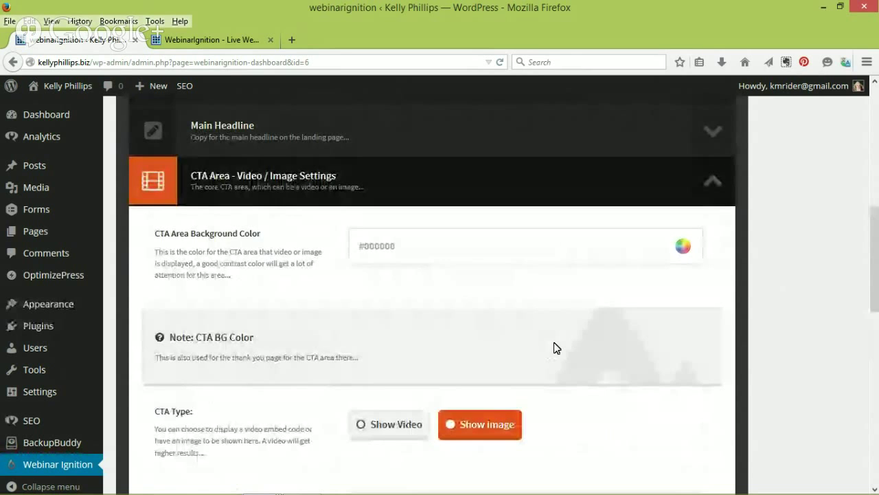
scroll(556, 348, "down", 2)
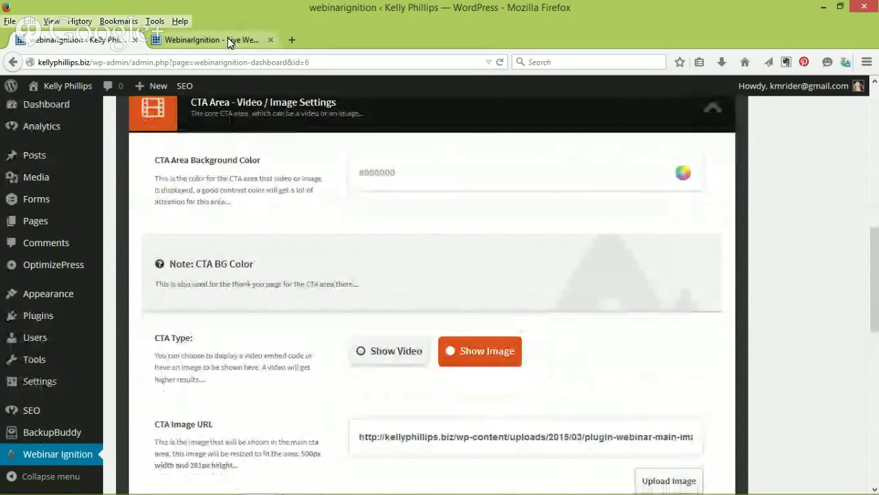
- Open the preview of the webinar's registration page to see the CTA area
left_click(206, 42)
left_click(75, 40)
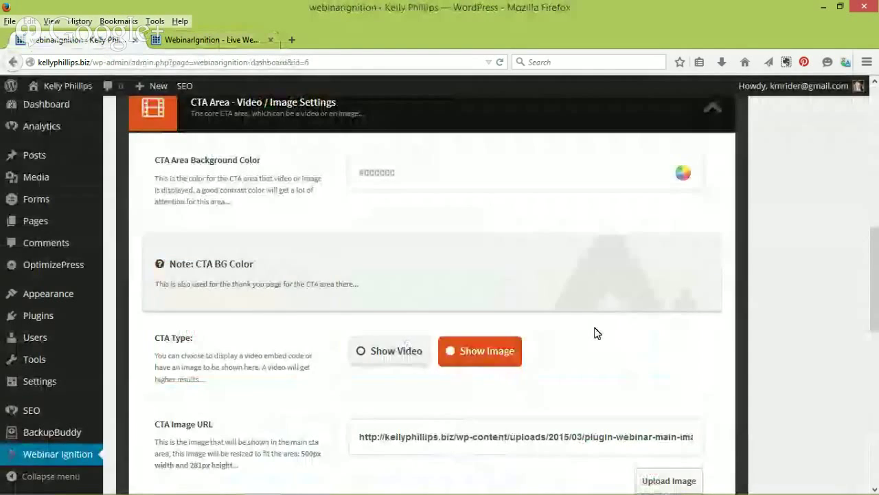
scroll(594, 330, "up", 10)
scroll(596, 333, "up", 2)
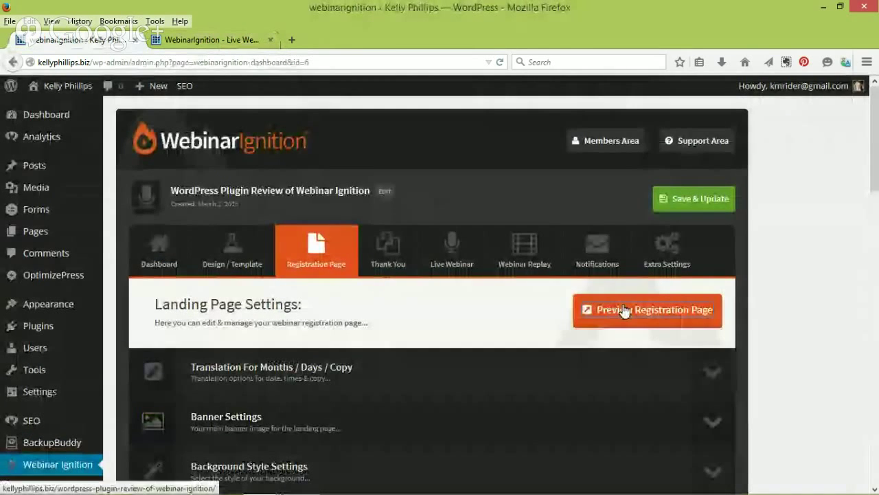
left_click(623, 310)
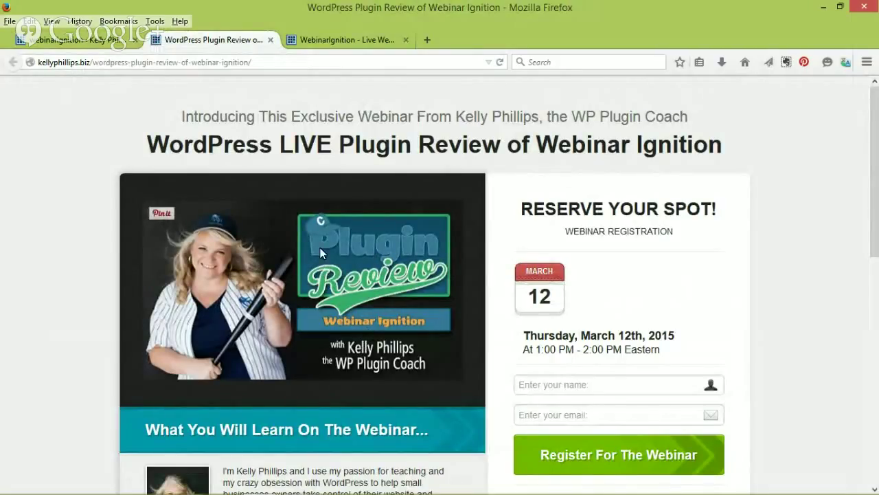
- Return to the CTA area settings and review the background color, the Show Video / Show Image choice and the CTA image URL
left_click(77, 39)
scroll(507, 278, "down", 7)
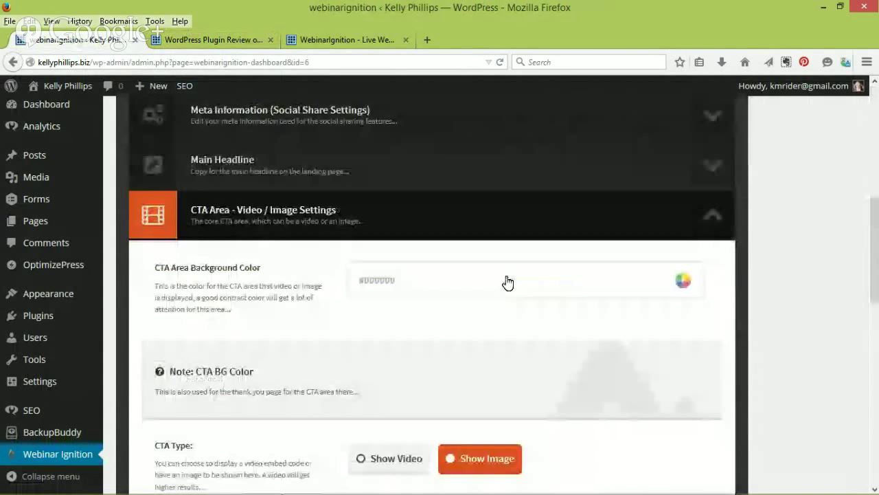
scroll(506, 282, "down", 3)
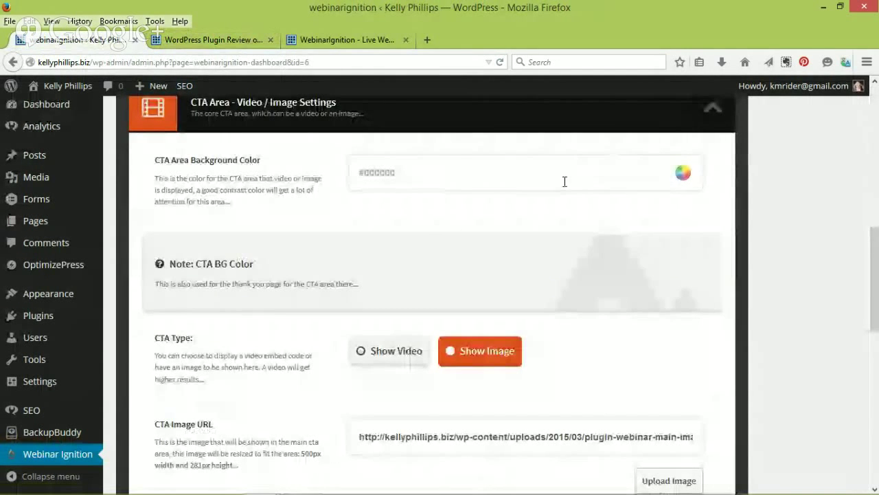
scroll(349, 213, "down", 4)
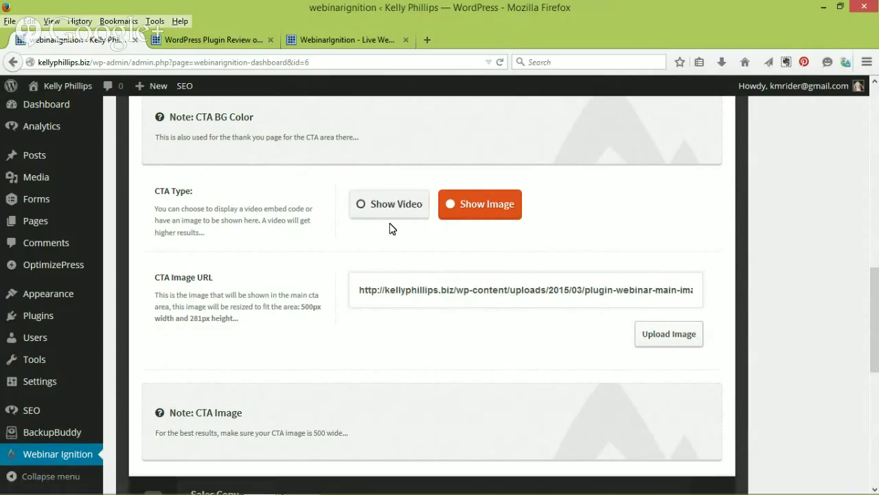
- Check the CTA image on the registration page preview and compare it with the CTA image settings
left_click(229, 38)
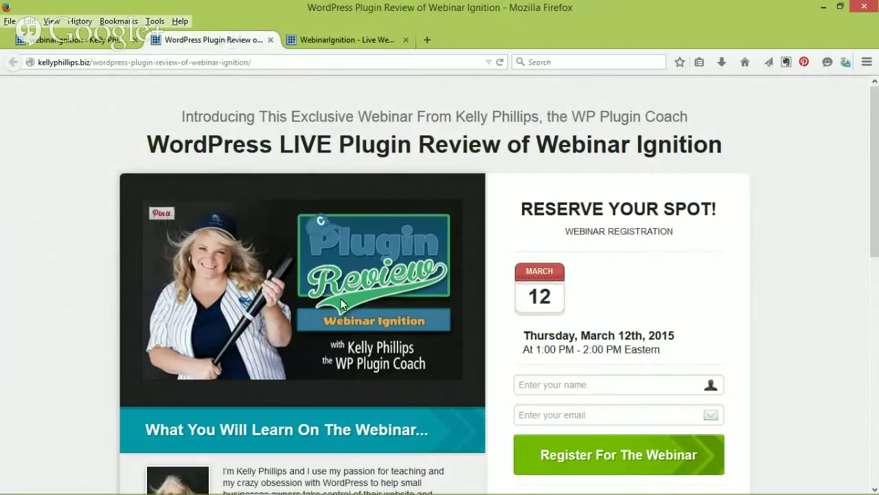
left_click(86, 40)
scroll(583, 286, "down", 3)
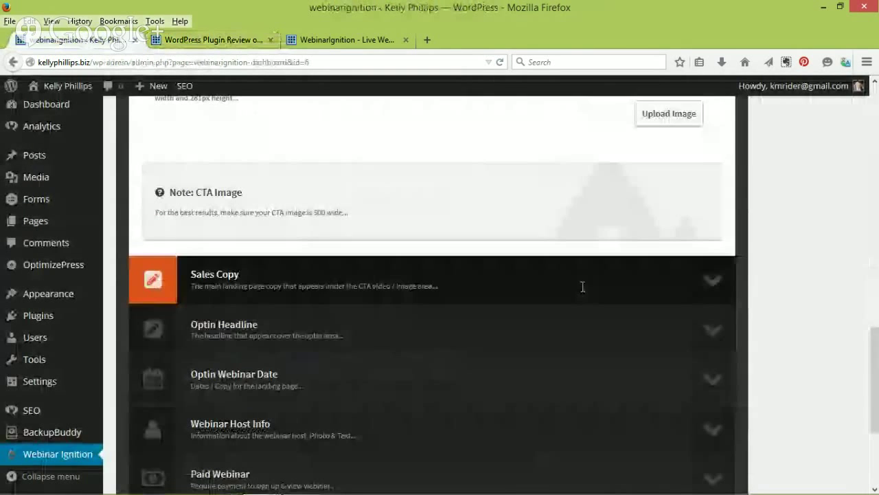
scroll(583, 290, "up", 4)
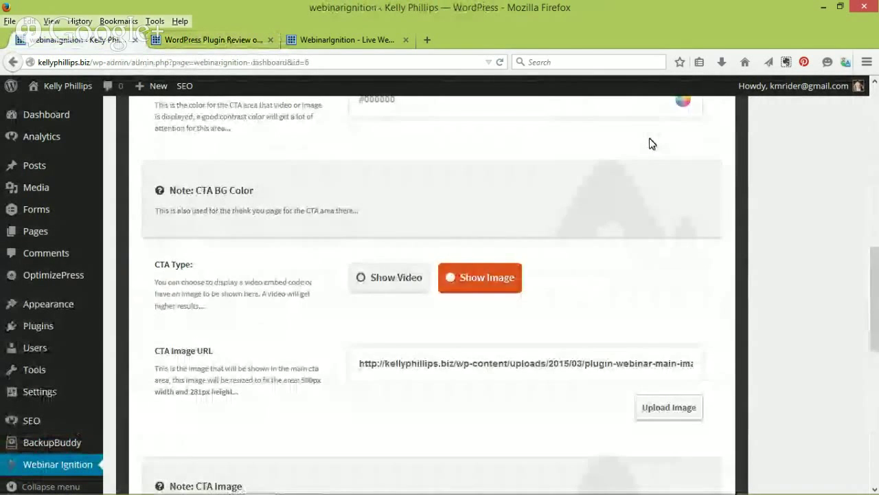
scroll(649, 206, "down", 3)
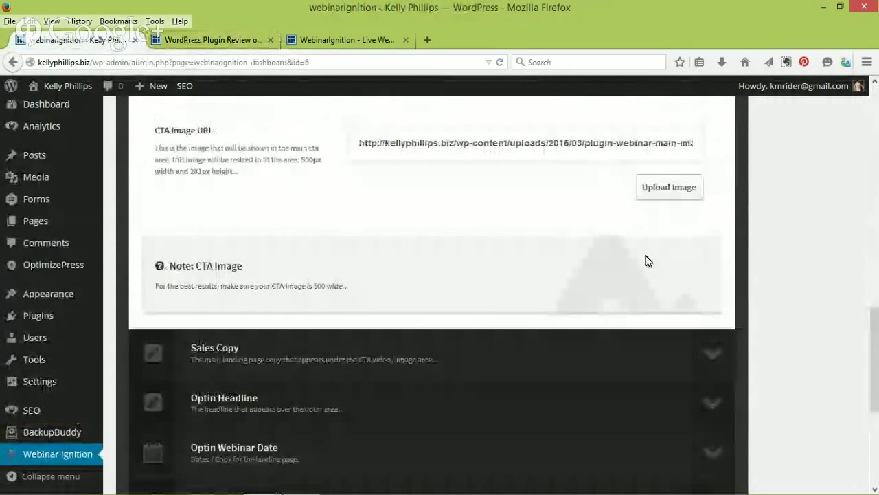
- Expand the Sales Copy section and review the sales copy headline and its background color settings
left_click(708, 352)
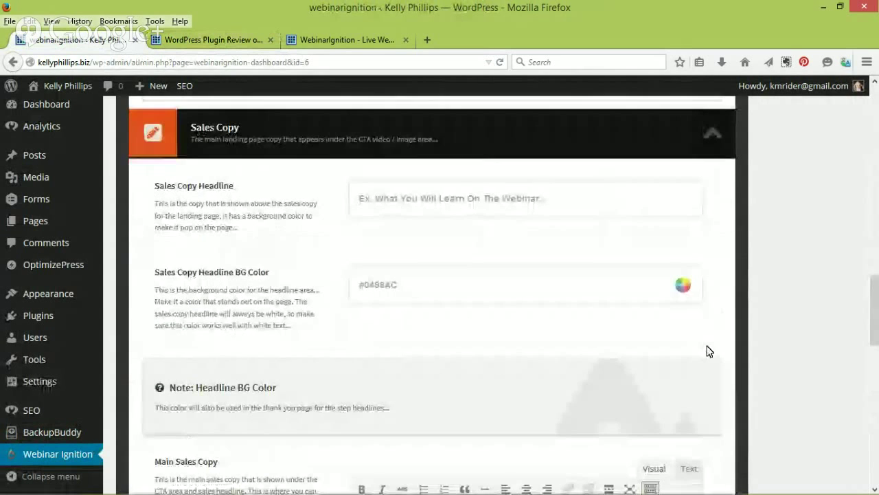
scroll(710, 351, "down", 3)
scroll(708, 351, "up", 3)
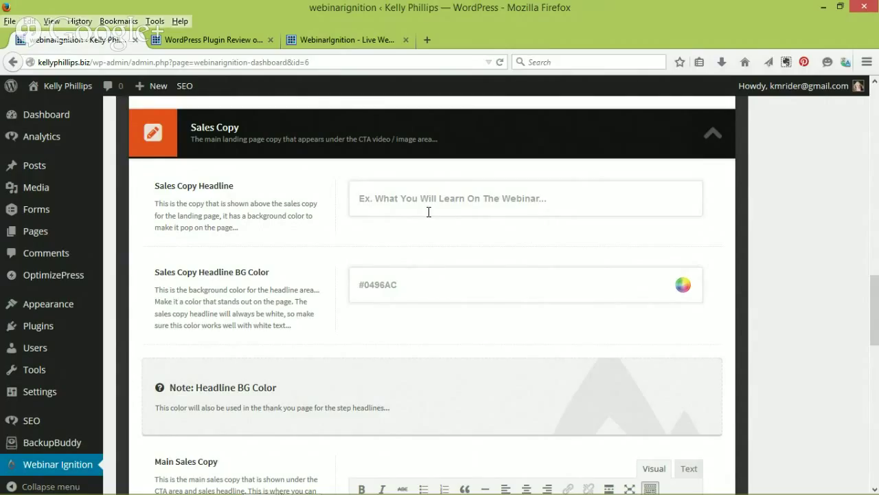
scroll(428, 212, "down", 3)
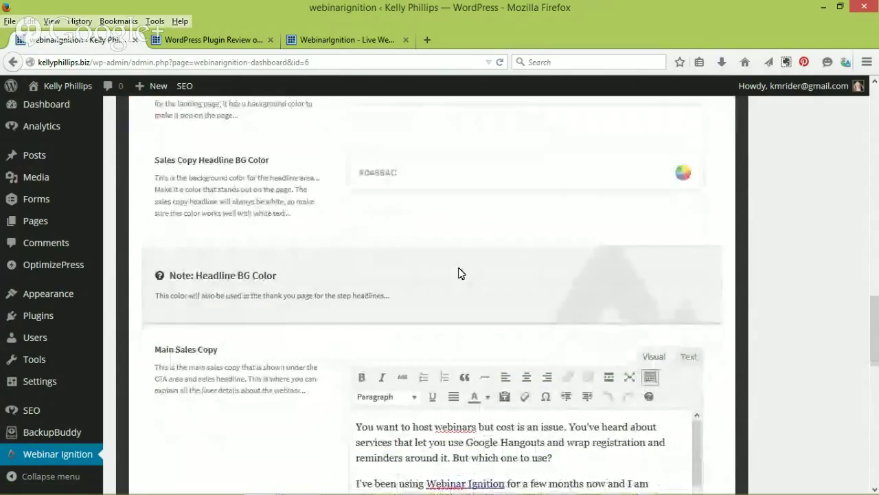
- Read through the Main Sales Copy text in its editor and the note about where it is shown
scroll(461, 273, "down", 5)
left_click_drag(695, 266, 705, 247)
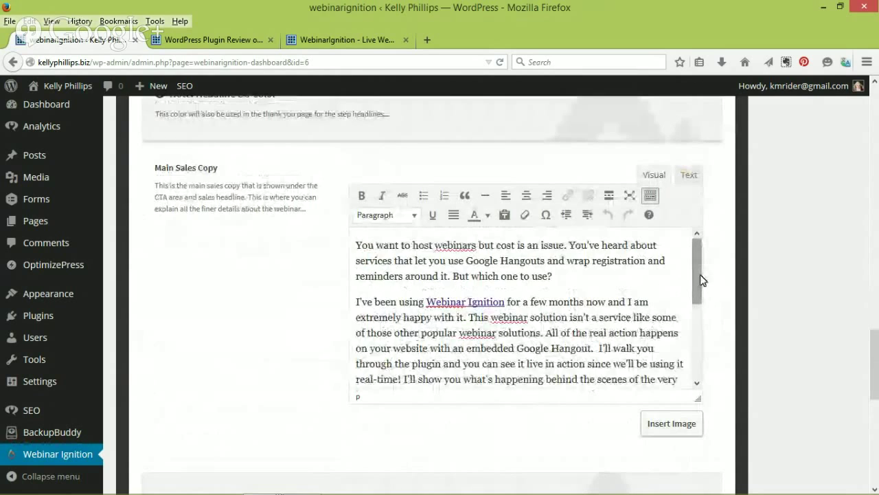
scroll(701, 280, "down", 5)
scroll(728, 298, "down", 3)
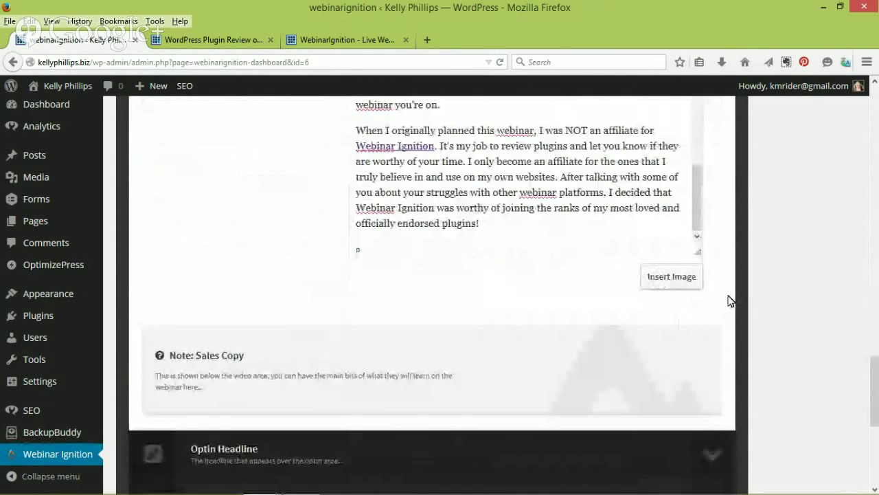
scroll(730, 299, "down", 2)
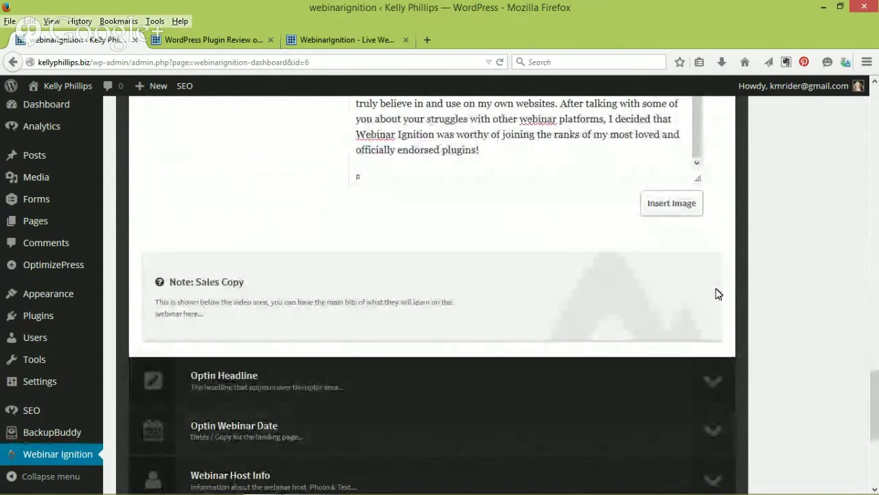
scroll(718, 294, "up", 4)
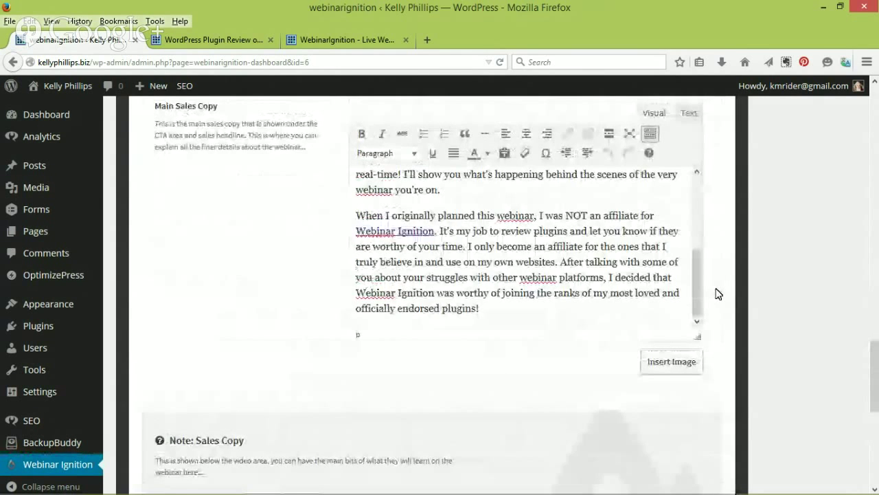
scroll(718, 293, "up", 2)
scroll(701, 330, "up", 5)
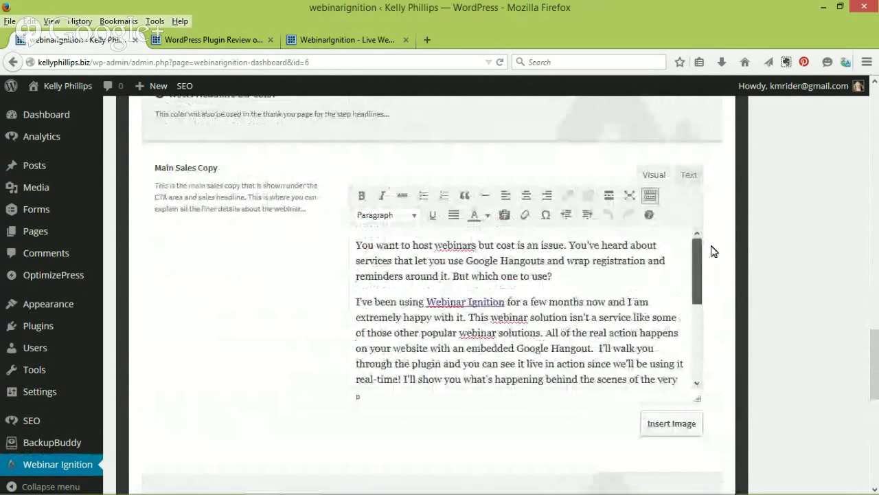
- Examine how the sales copy headline, host info and body text appear on the registration page preview, and return to the settings
left_click(248, 43)
scroll(121, 313, "down", 3)
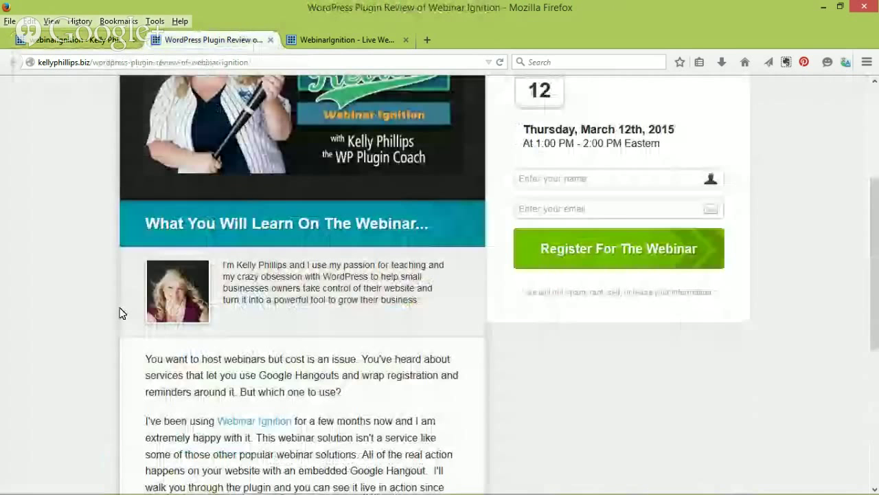
scroll(120, 313, "down", 3)
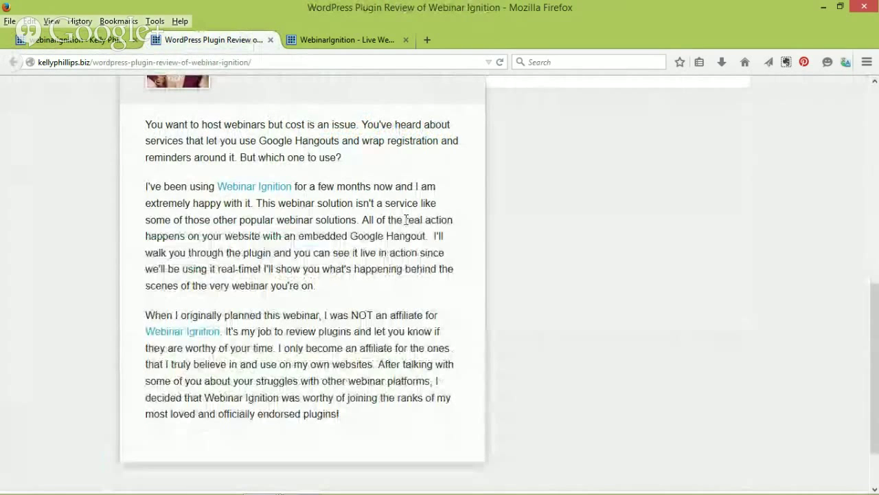
scroll(407, 219, "up", 1)
scroll(376, 262, "up", 2)
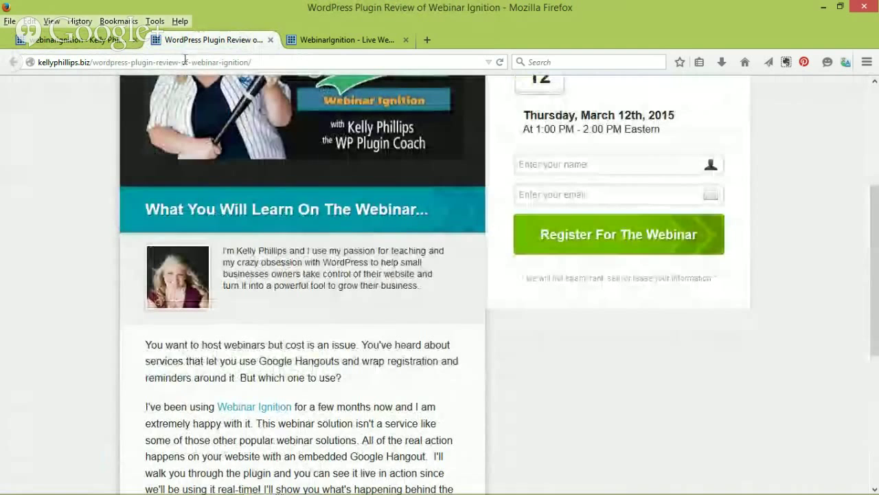
left_click(96, 43)
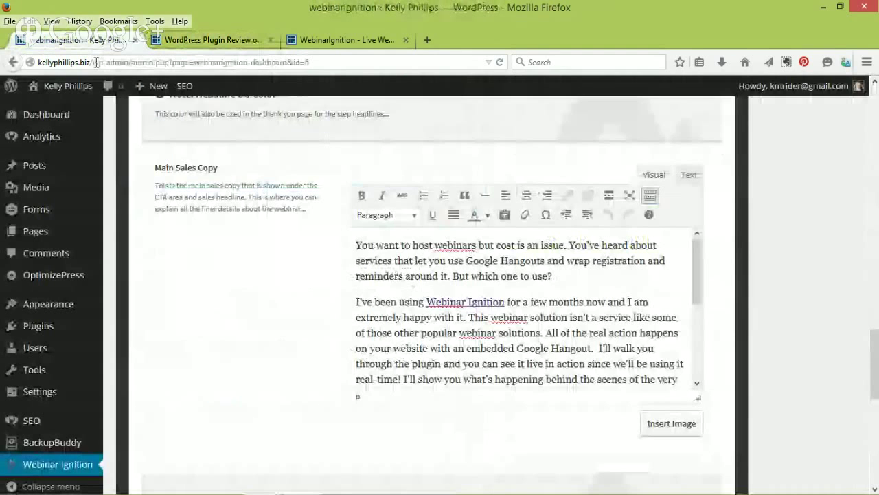
- Collapse the Sales Copy section and expand Optin Headline to review its editor
scroll(714, 206, "up", 5)
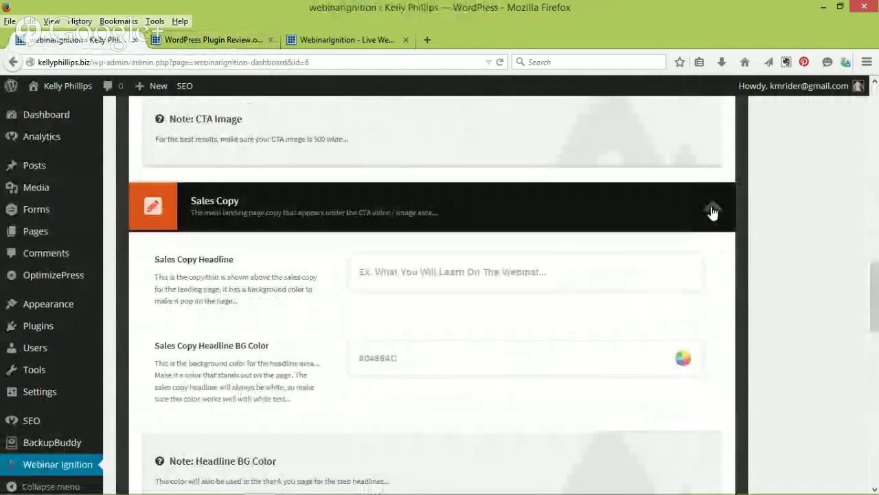
left_click(712, 213)
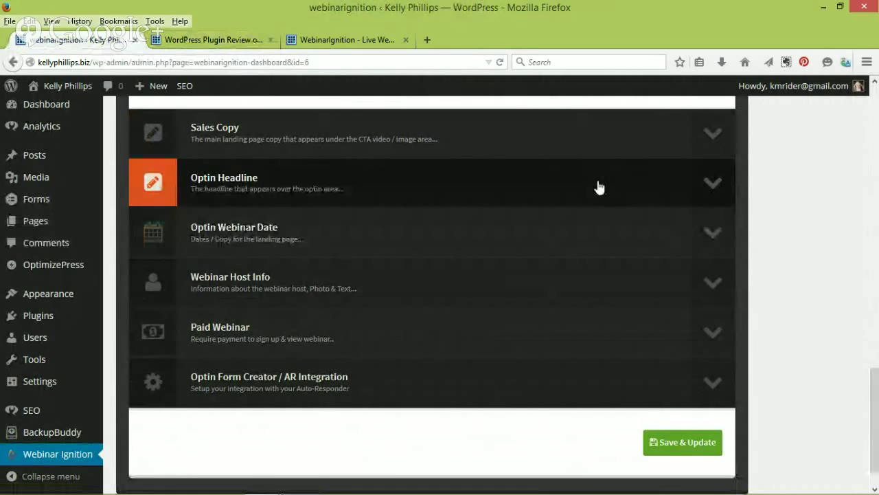
left_click(591, 188)
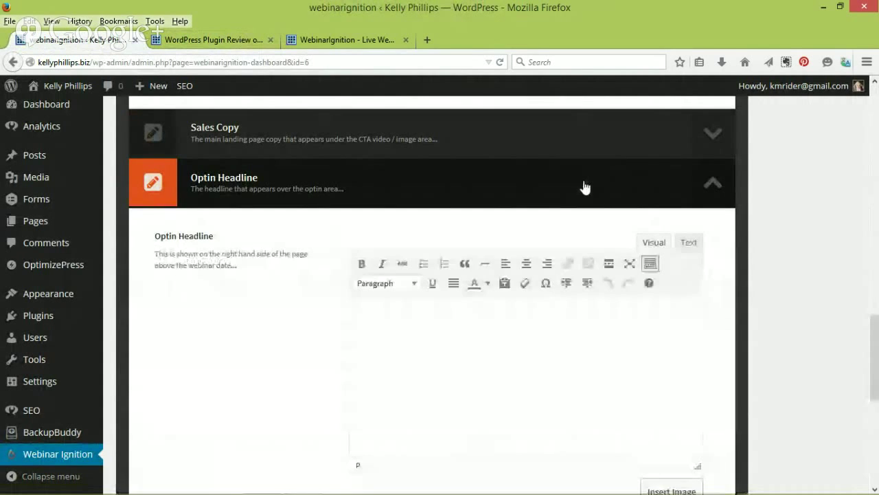
scroll(584, 186, "down", 3)
scroll(585, 181, "up", 2)
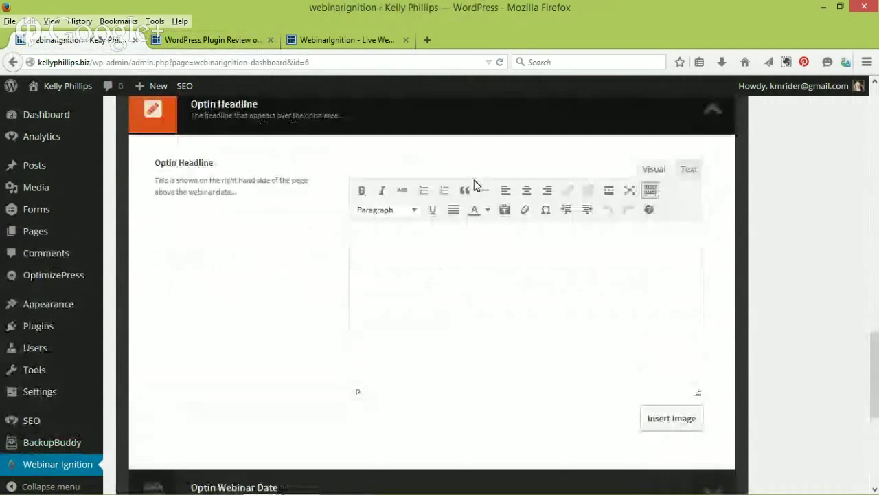
- Check the headline above the optin form on the registration page preview, and return to the webinar settings
left_click(197, 42)
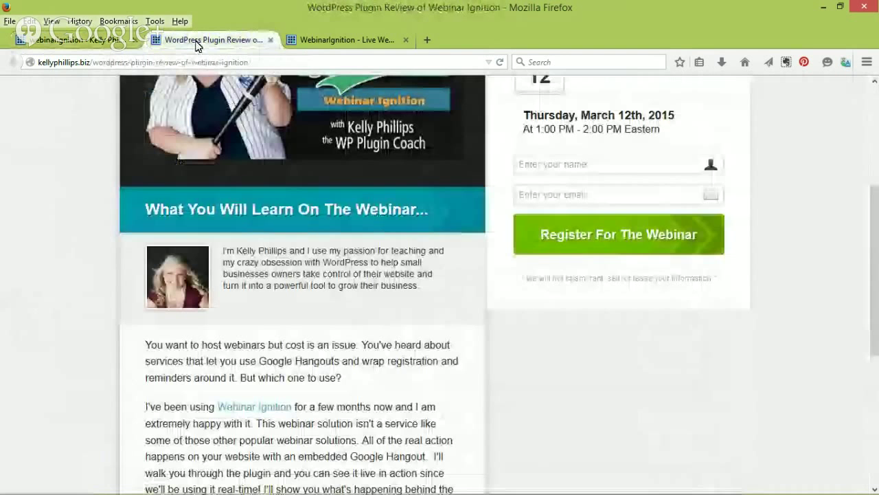
scroll(444, 157, "up", 2)
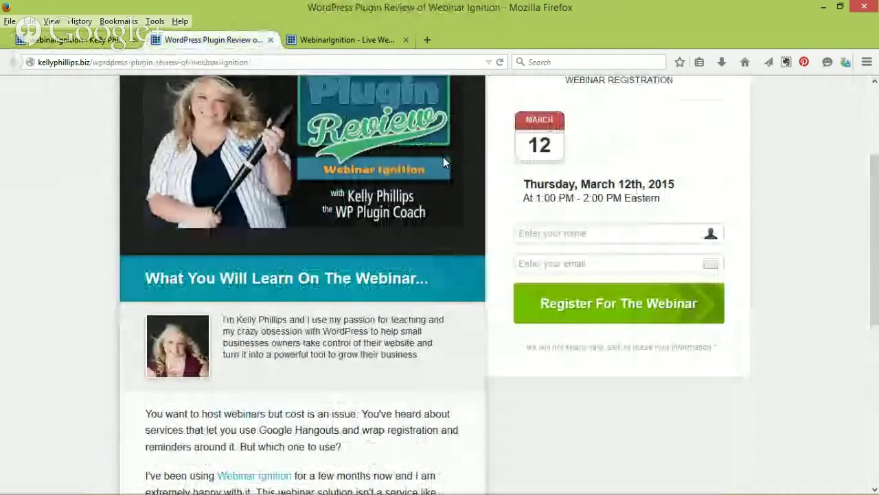
scroll(443, 156, "up", 4)
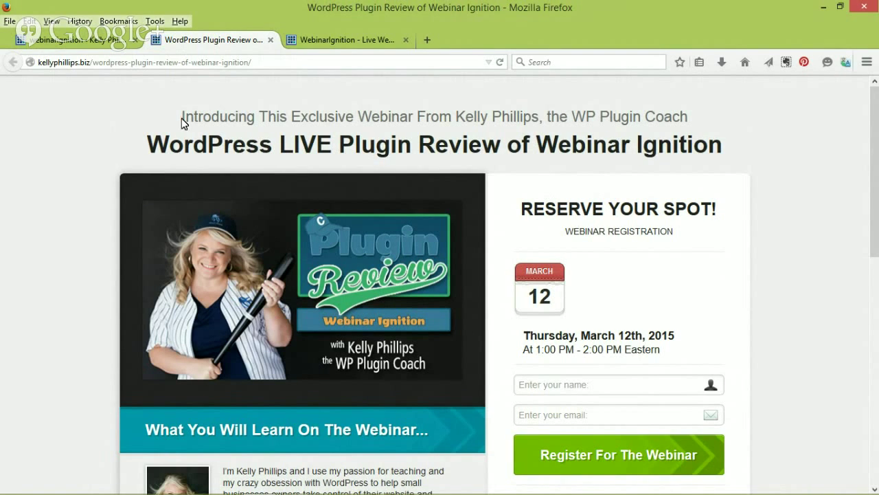
left_click(104, 42)
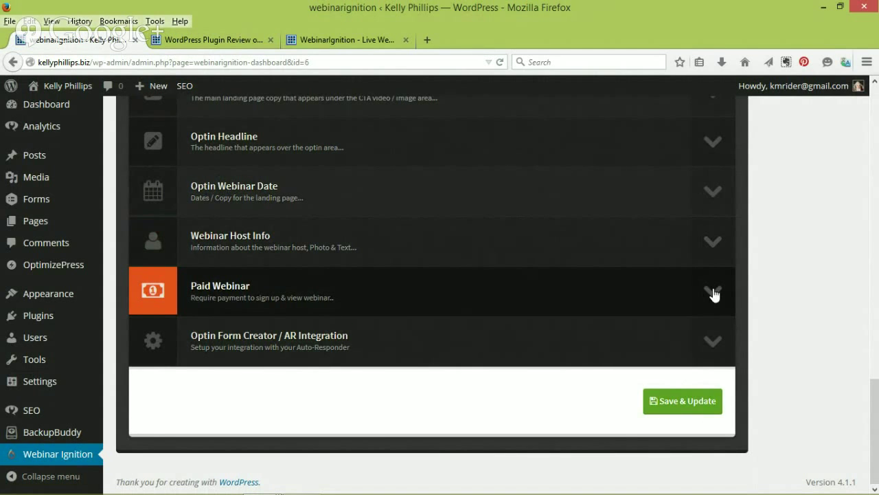
- Expand Paid Webinar, switch the paid status to Paid Webinar and review the order button, checkout URL, secret code and page URL fields
left_click(715, 294)
scroll(712, 295, "down", 2)
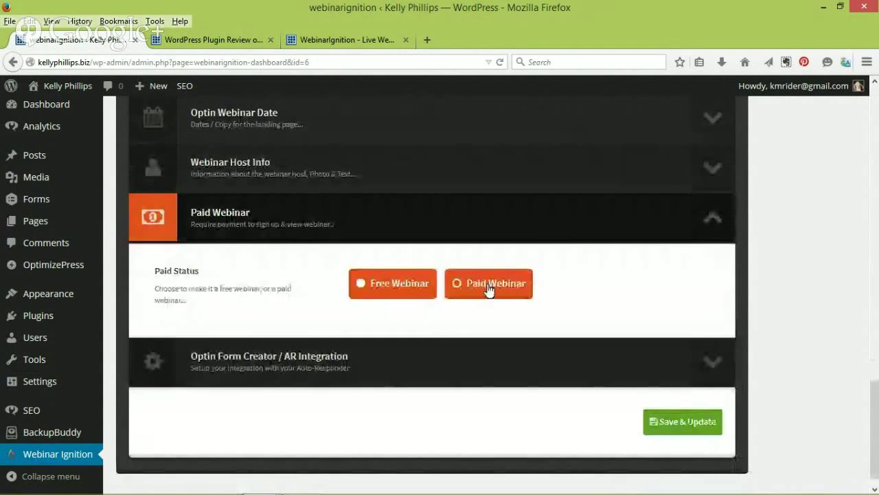
left_click(490, 287)
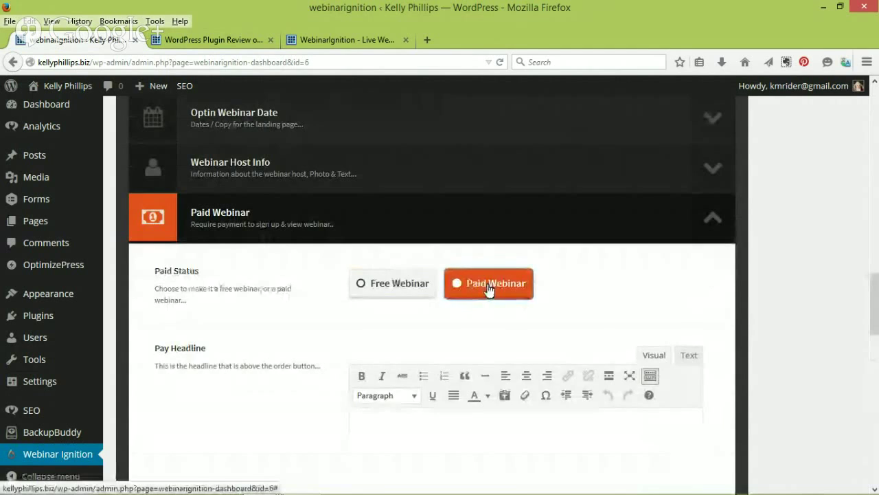
scroll(490, 287, "down", 5)
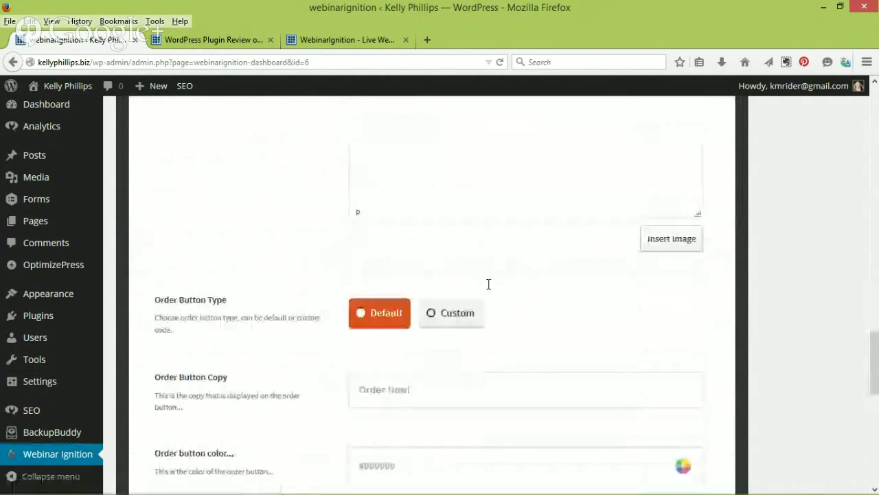
scroll(488, 284, "down", 3)
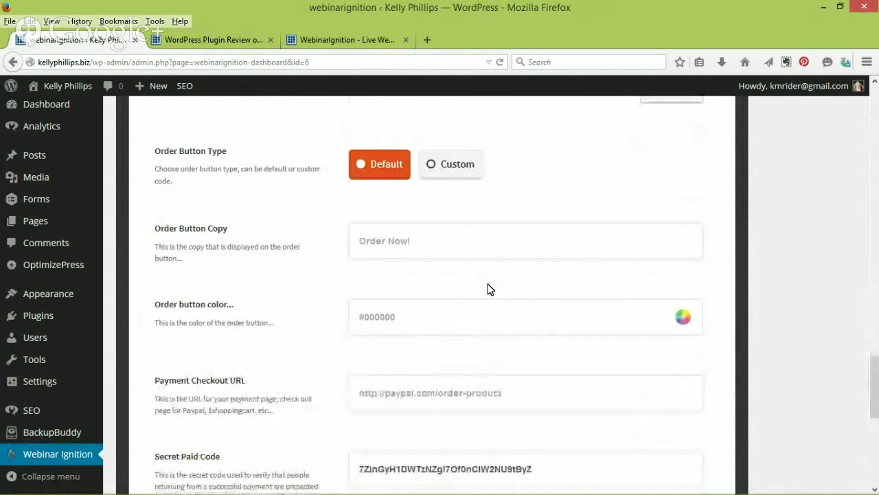
scroll(488, 289, "down", 2)
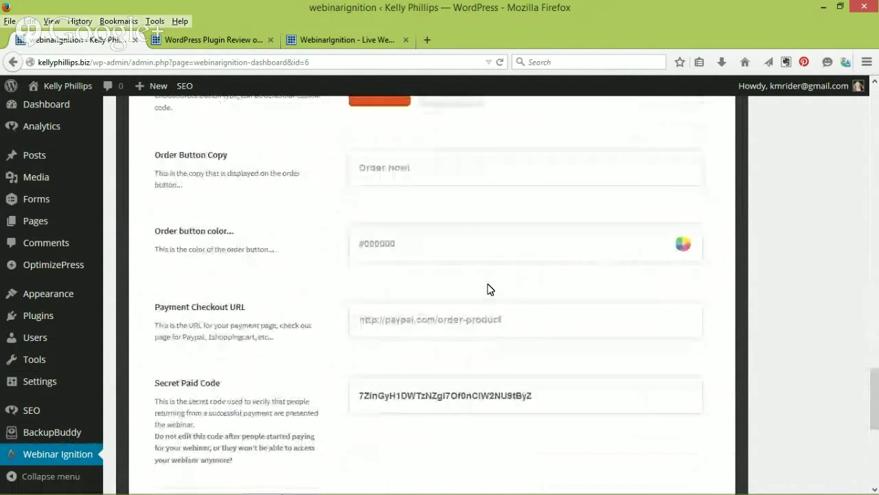
scroll(484, 292, "down", 2)
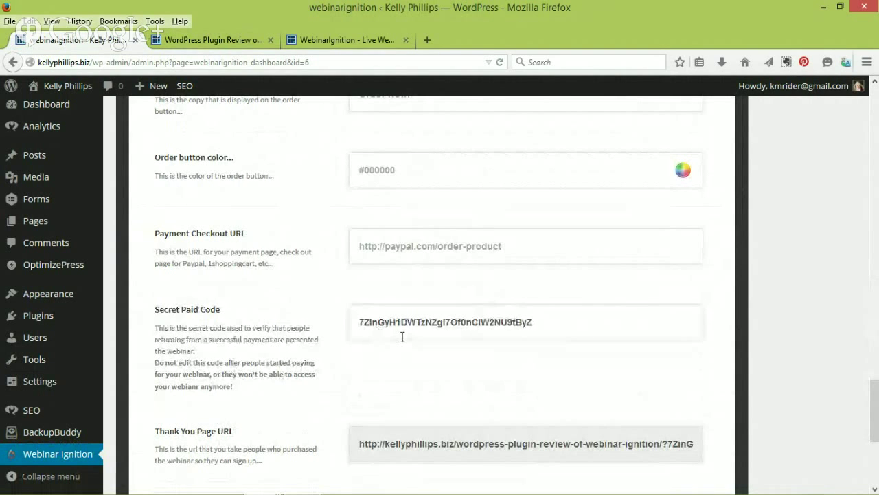
scroll(403, 337, "down", 5)
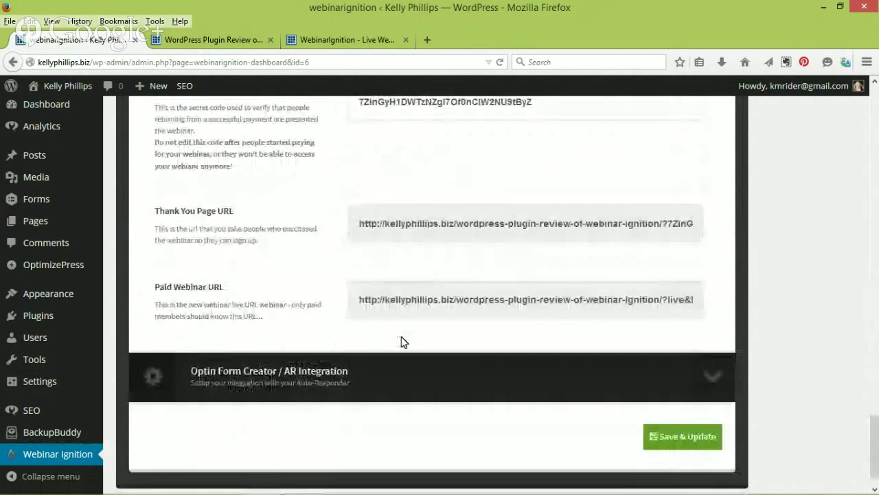
scroll(404, 342, "up", 2)
scroll(403, 341, "up", 10)
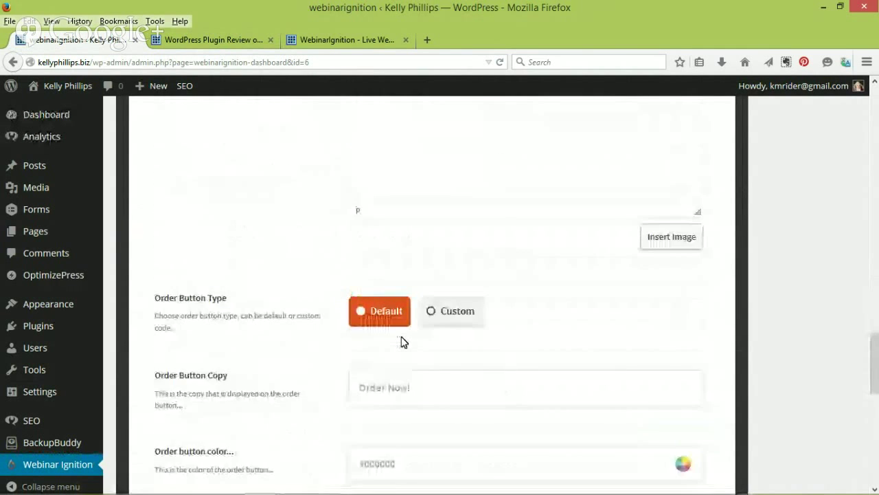
scroll(403, 341, "up", 2)
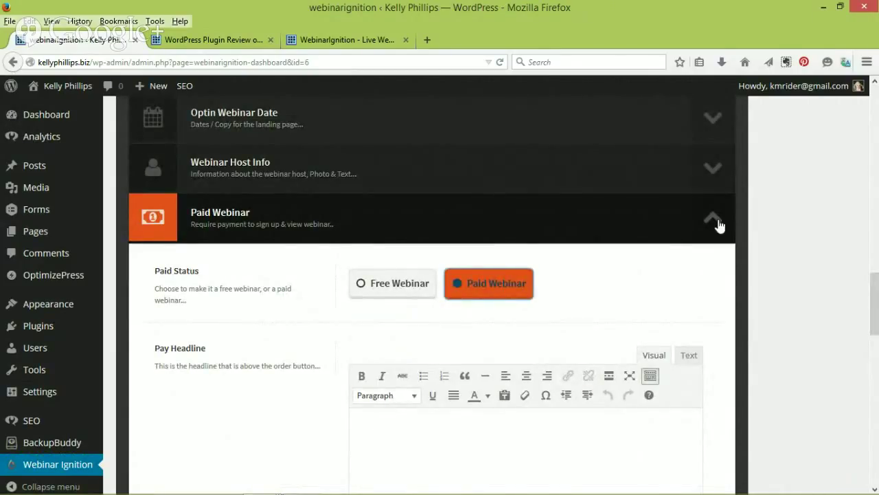
- Set the paid status back to Free Webinar and collapse the Paid Webinar section
left_click(412, 292)
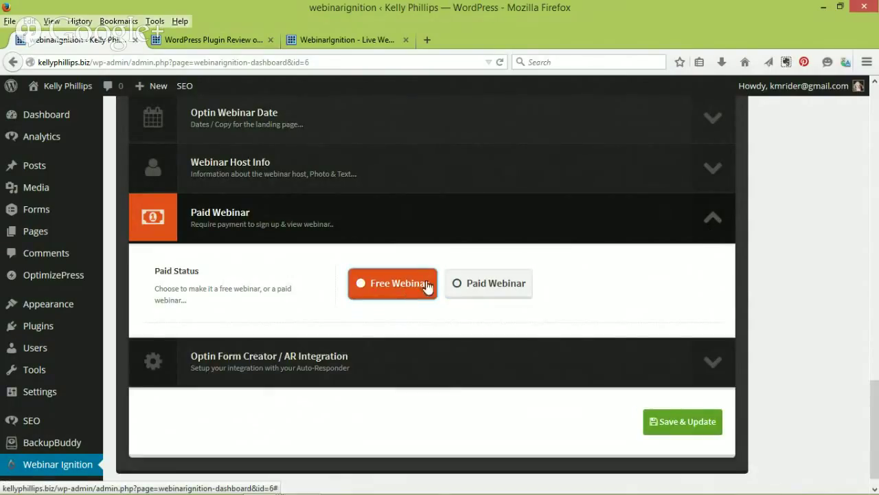
left_click(712, 224)
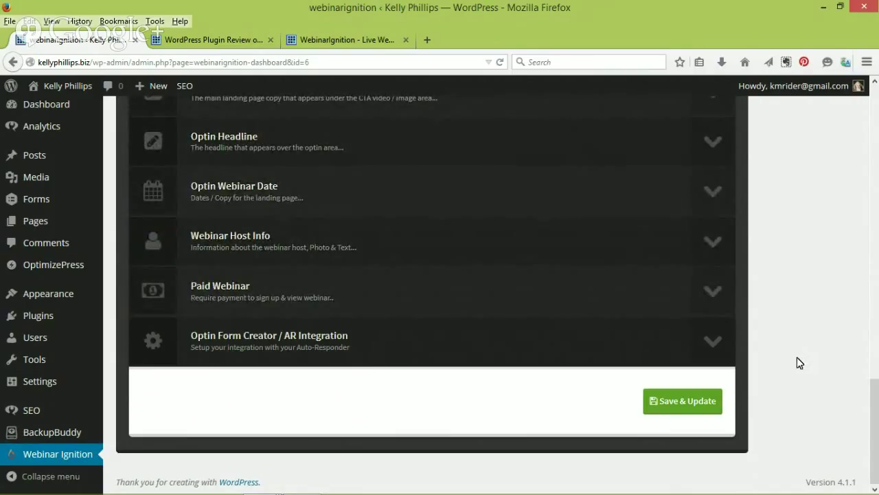
- Expand Optin Form Creator / AR Integration and enlarge the raw HTML optin code box to show more of the MailChimp signup code
left_click(714, 349)
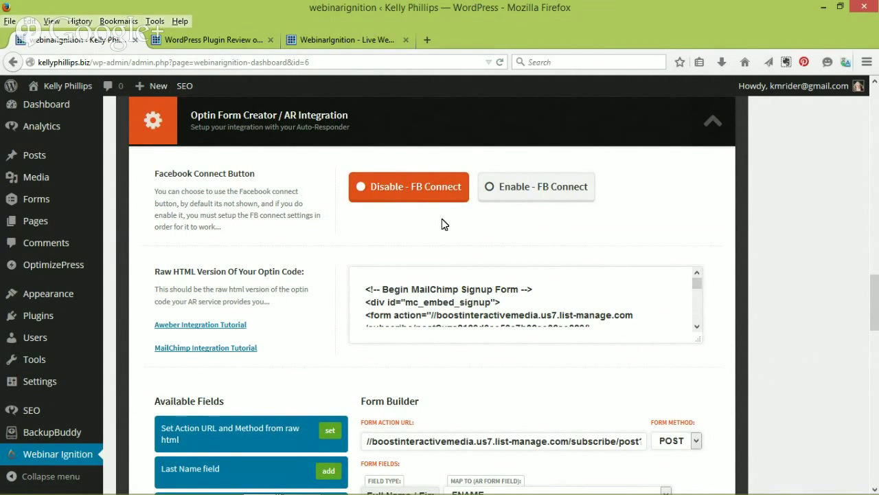
scroll(445, 223, "down", 1)
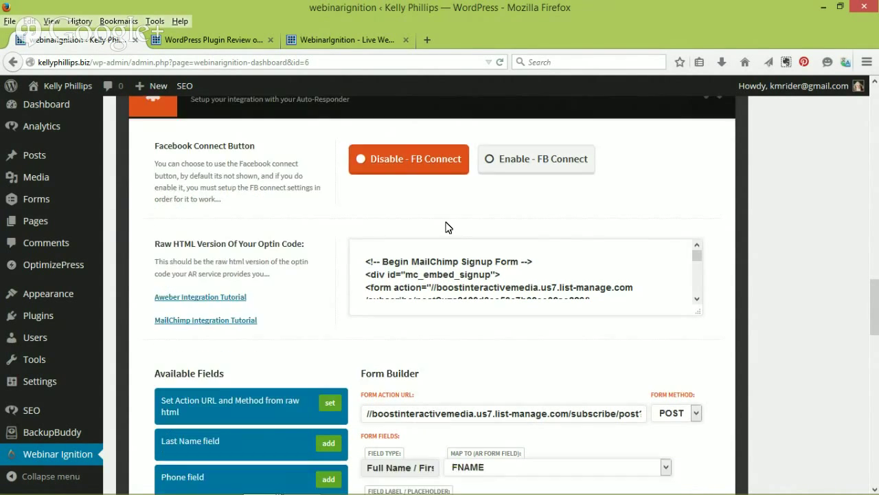
left_click_drag(699, 267, 704, 398)
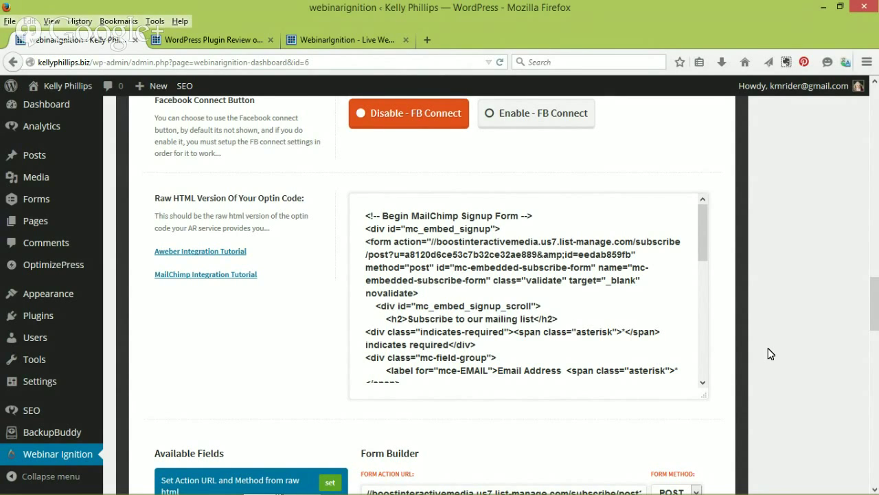
- Examine the raw HTML optin code alongside the Form Builder's action URL, available fields and name and email field mappings
scroll(771, 354, "down", 1)
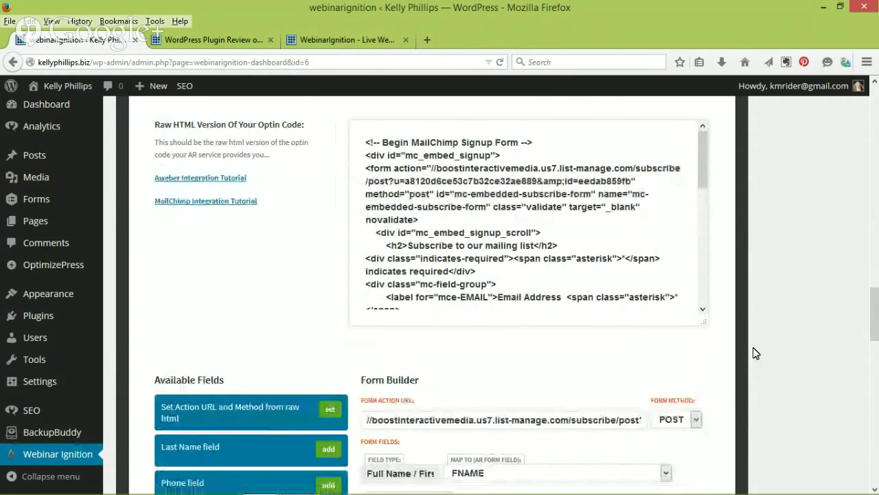
scroll(754, 352, "down", 1)
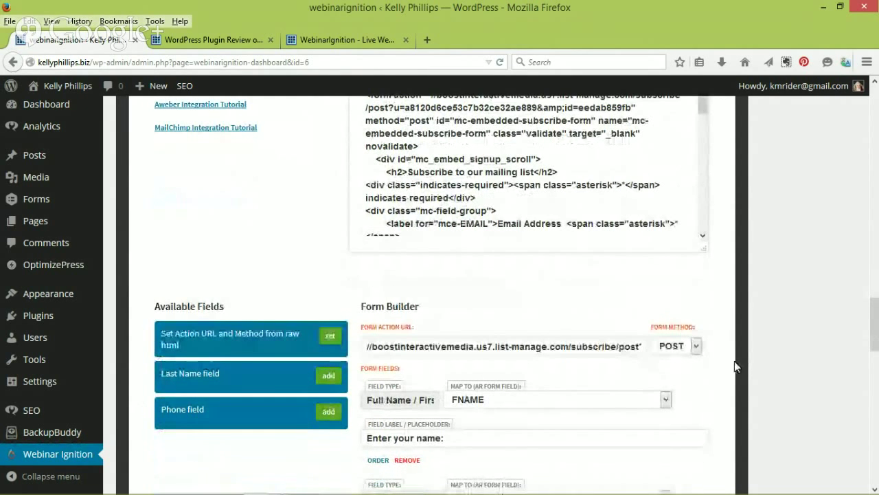
scroll(736, 348, "down", 1)
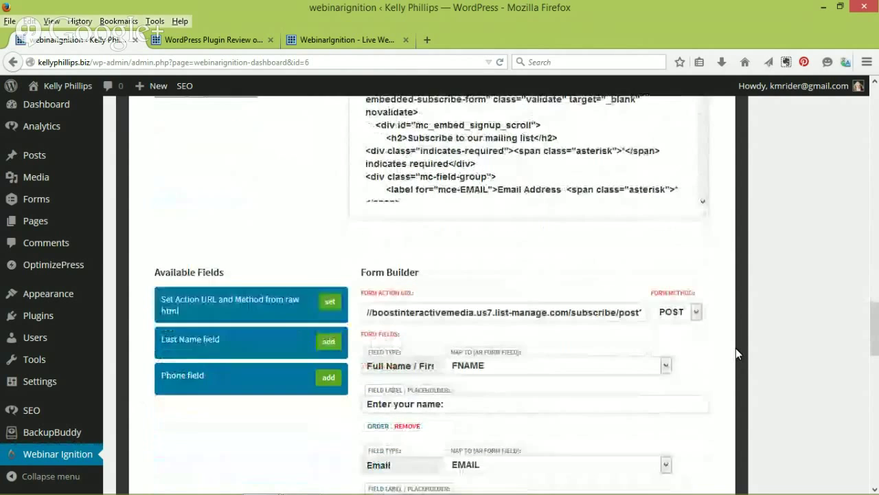
scroll(736, 348, "down", 1)
scroll(736, 347, "down", 2)
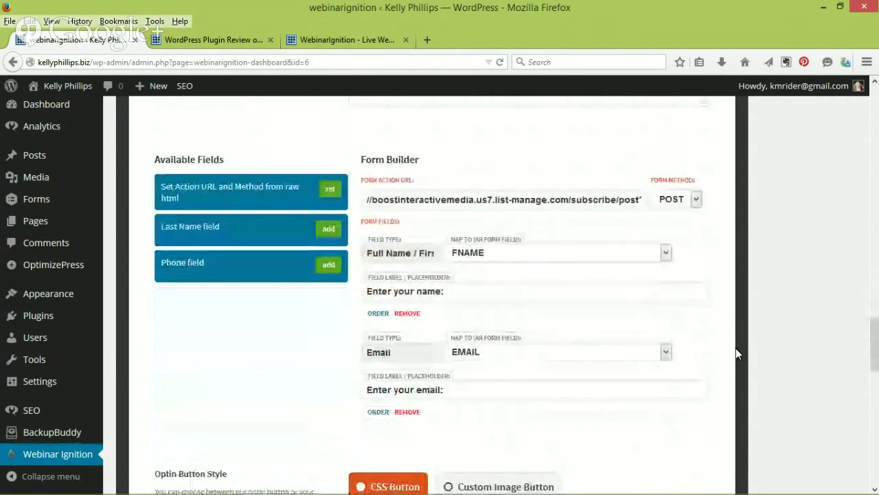
scroll(736, 348, "up", 6)
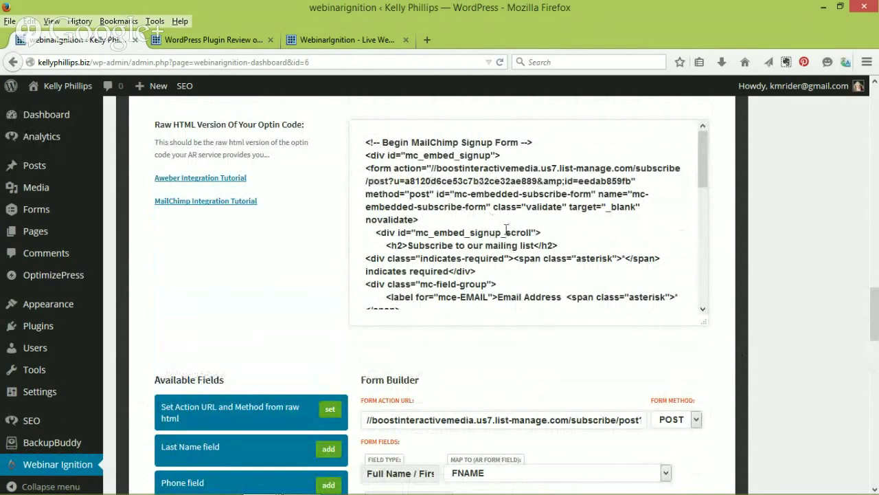
scroll(507, 230, "down", 2)
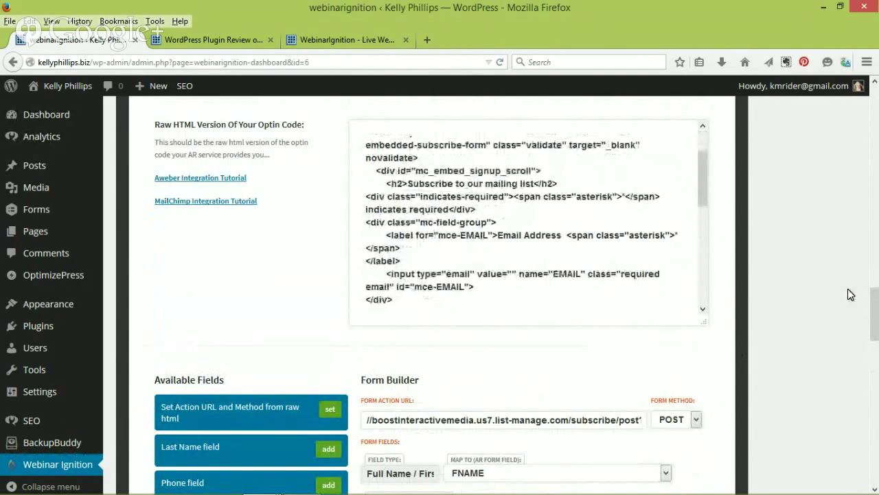
scroll(813, 284, "down", 2)
scroll(813, 284, "down", 4)
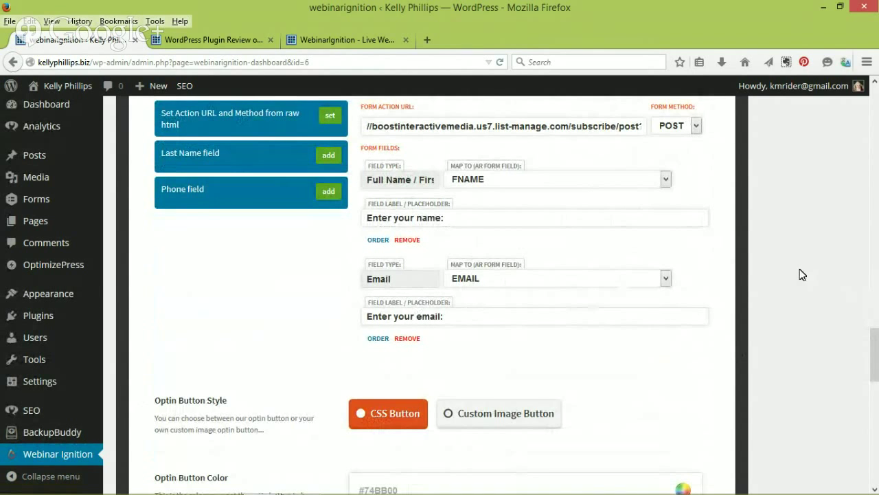
- Review the optin button style, color and copy, the spam notice, the closed message and the Thank You URL options
scroll(803, 274, "down", 3)
scroll(802, 274, "down", 2)
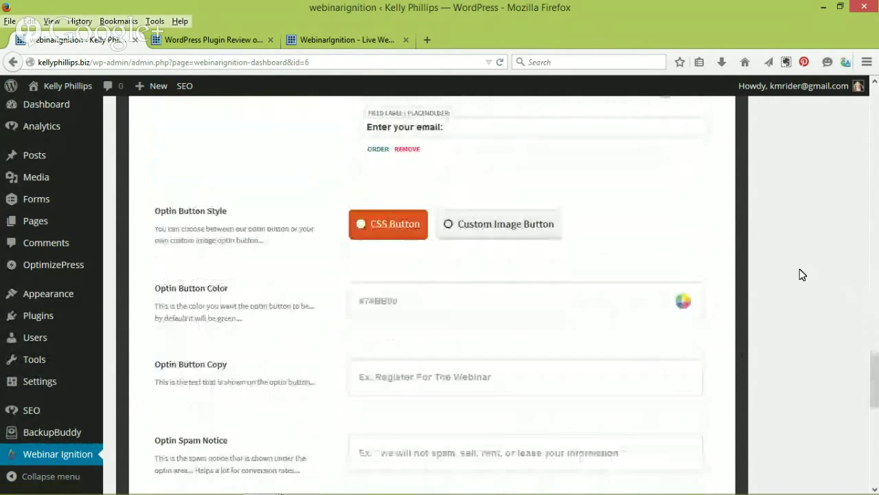
scroll(799, 273, "down", 2)
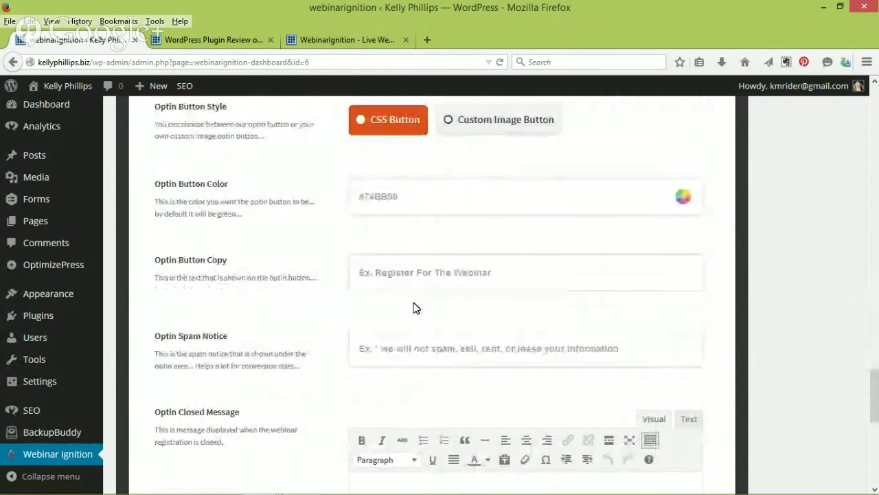
scroll(416, 306, "down", 3)
scroll(416, 307, "down", 7)
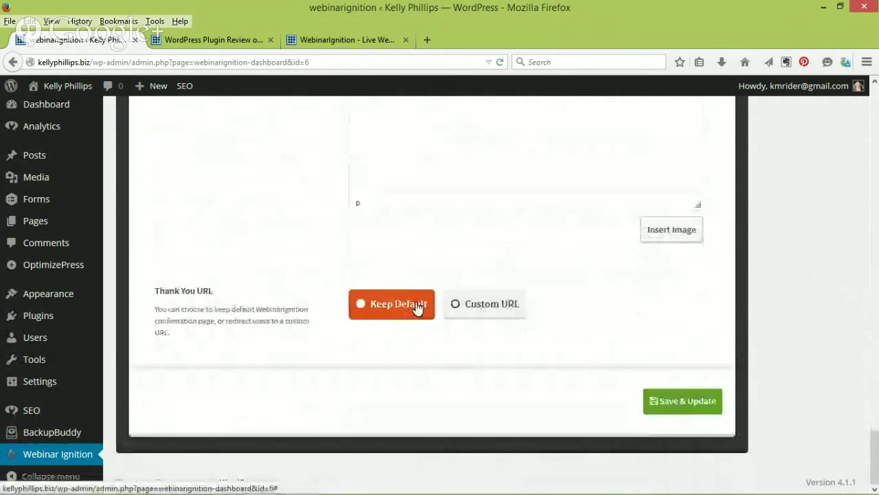
scroll(650, 317, "up", 7)
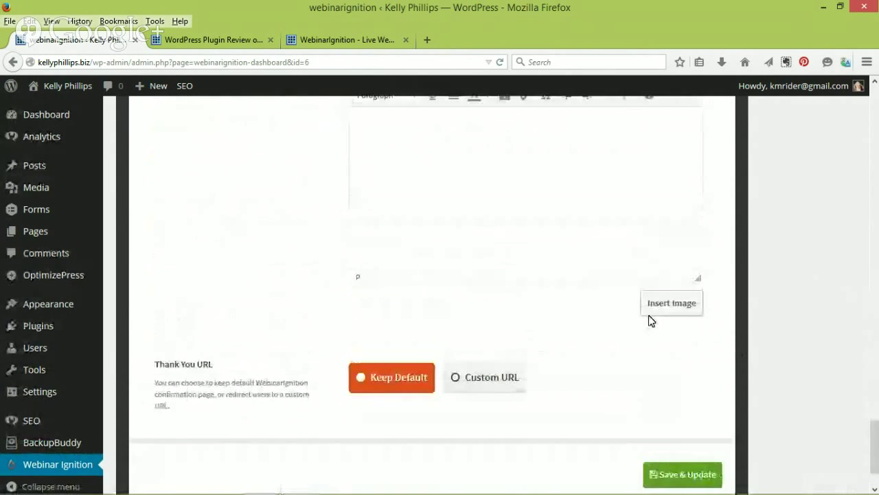
- Recheck the Optin Form Creator section from the Facebook Connect options through the CSS and custom image button choices
scroll(650, 320, "up", 14)
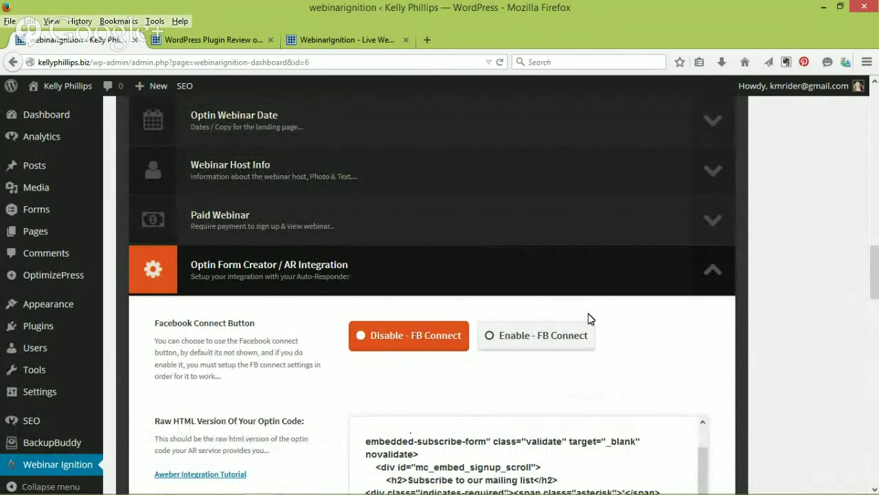
scroll(581, 337, "down", 10)
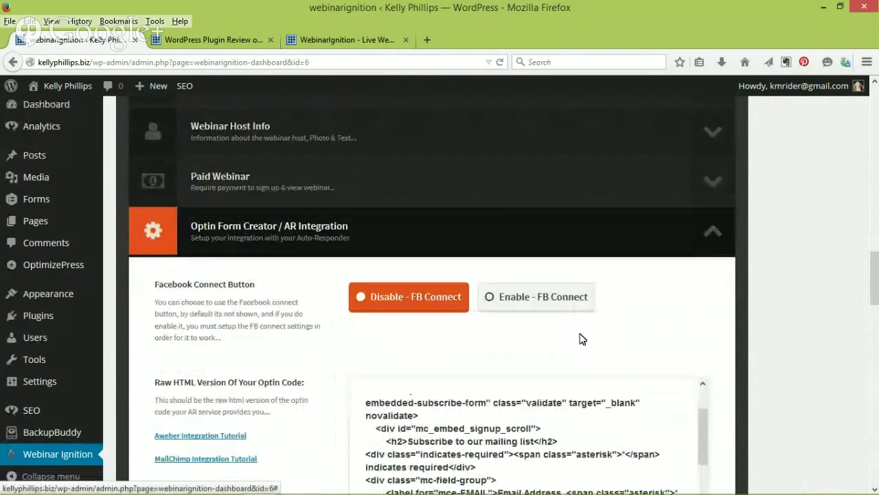
scroll(581, 338, "down", 6)
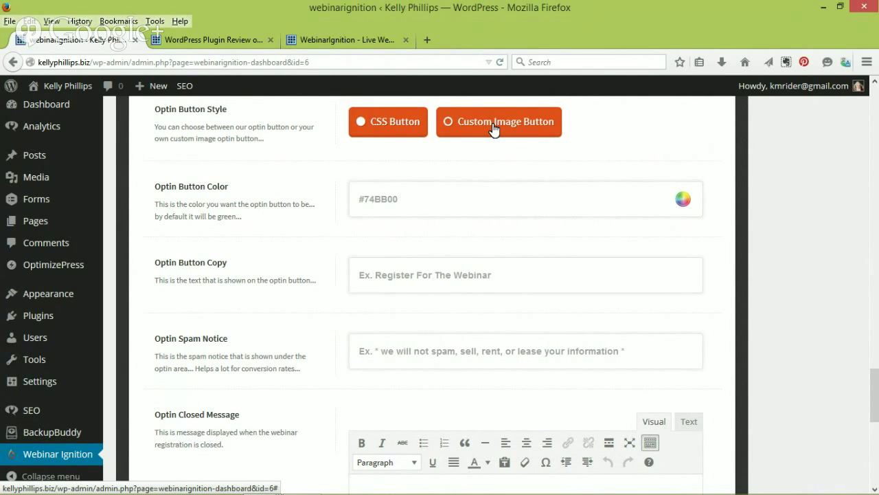
scroll(492, 129, "down", 4)
scroll(488, 153, "up", 6)
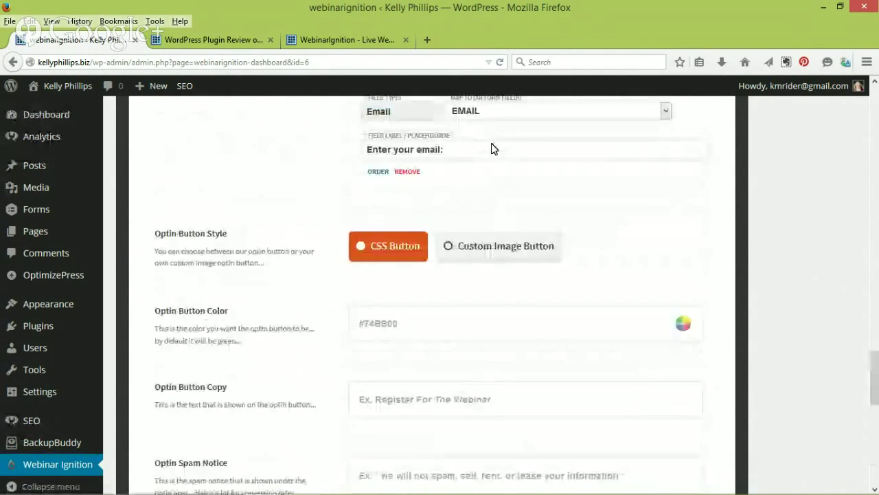
- Leave the registration page settings and open the webinar's Thank You Page Settings
scroll(491, 149, "up", 15)
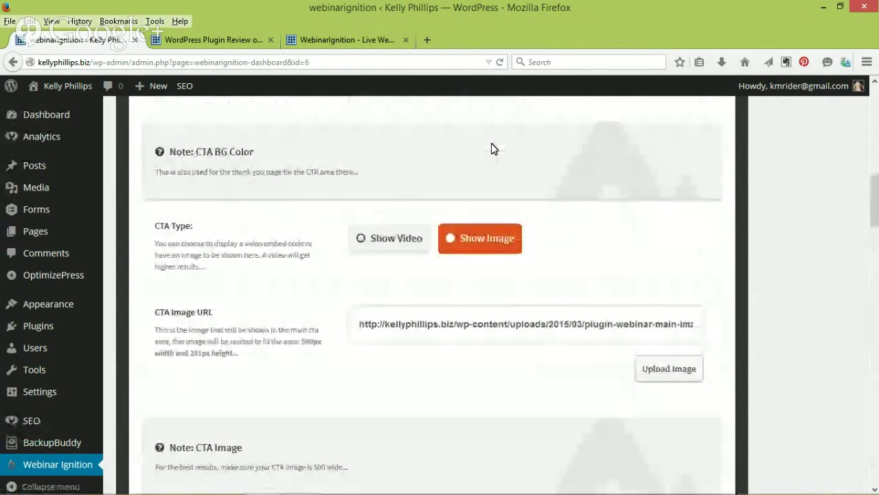
scroll(491, 149, "up", 10)
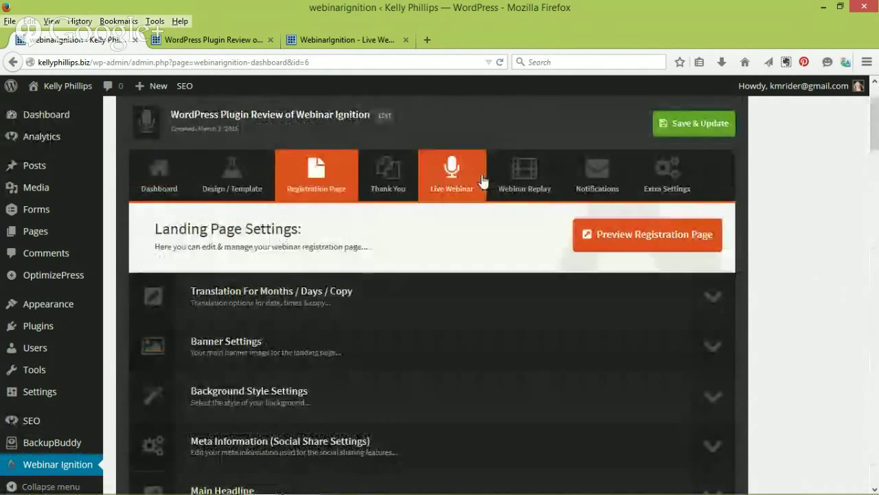
left_click(396, 182)
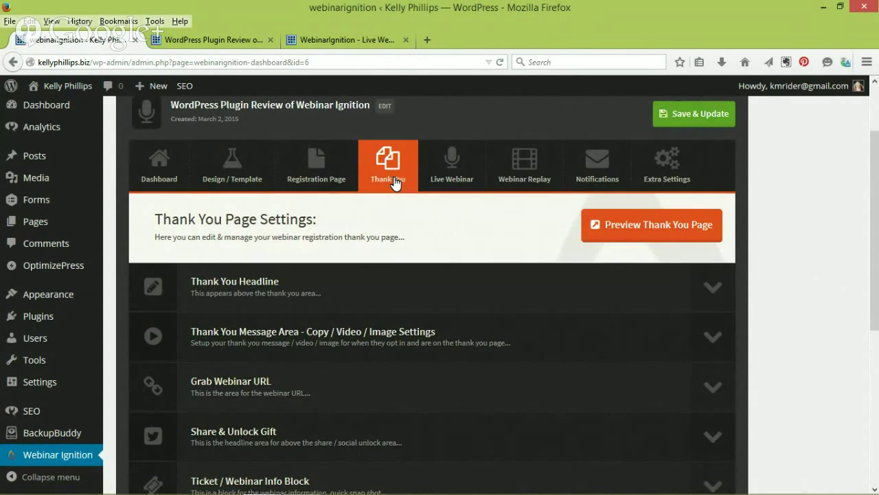
- Preview the thank you page, return to its settings and look over the list of available sections
scroll(652, 179, "down", 2)
left_click(653, 169)
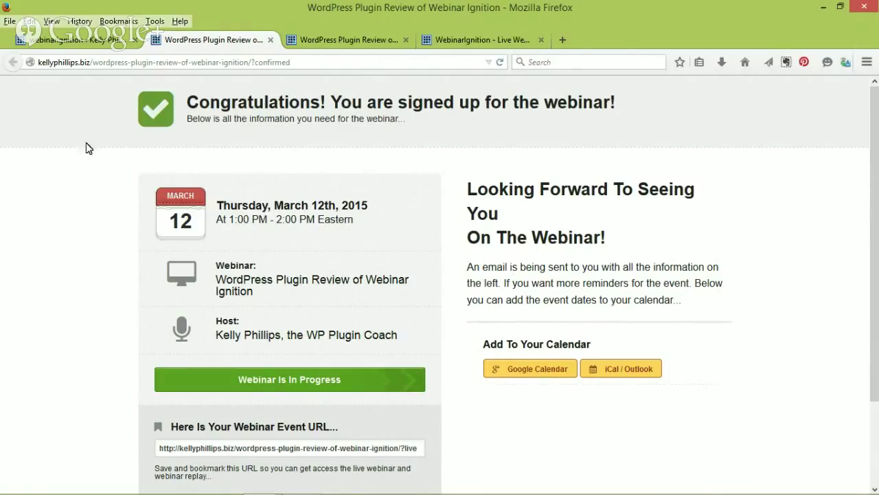
left_click(79, 41)
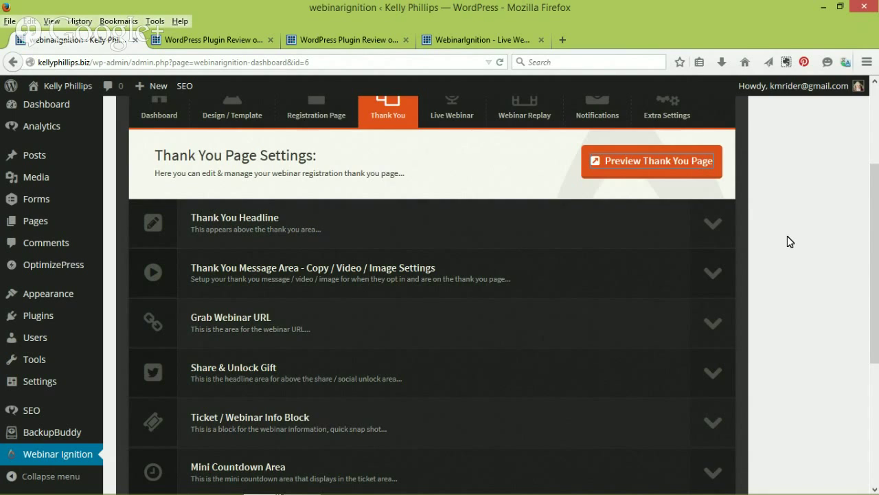
scroll(787, 236, "down", 2)
scroll(788, 255, "up", 2)
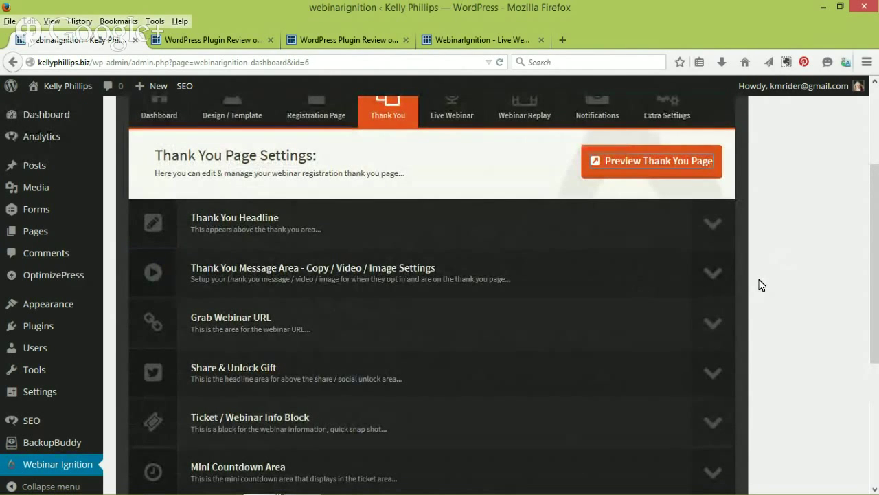
- Expand the Share & Unlock Gift section of the thank you page settings and enable Share Unlock
scroll(761, 284, "down", 2)
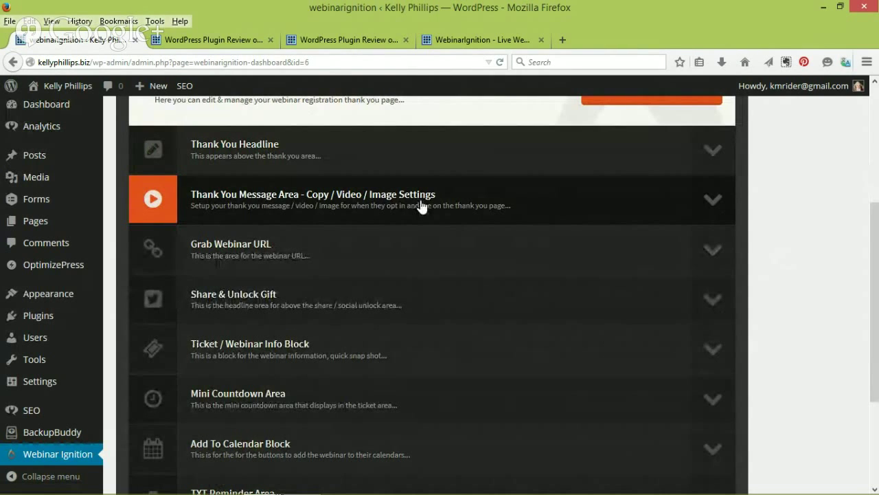
scroll(282, 247, "down", 2)
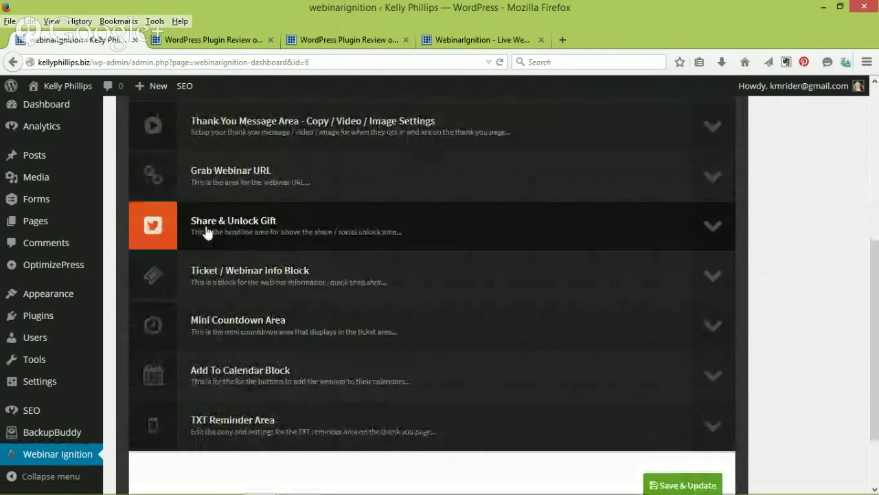
left_click(721, 224)
scroll(685, 245, "down", 2)
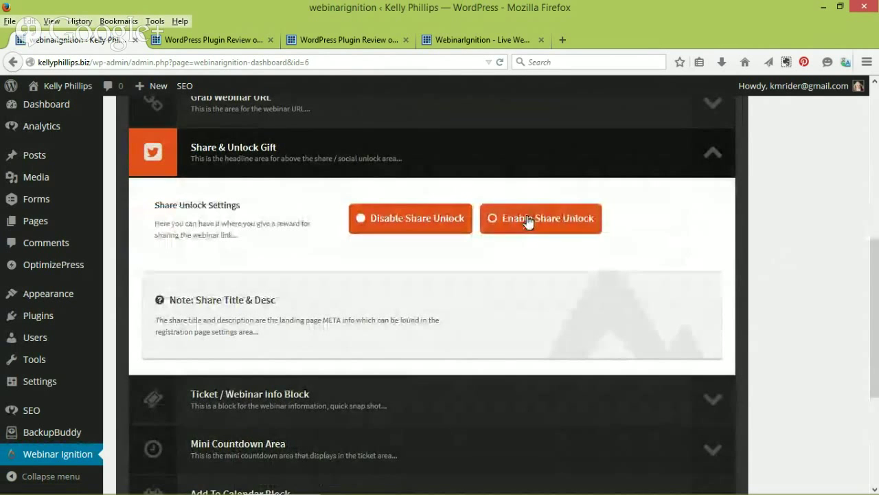
left_click(527, 219)
- Review the Step #2 headline, Facebook, Twitter and LinkedIn share options and pre-share copy, and collapse the Share & Unlock Gift section
scroll(527, 221, "down", 1)
scroll(527, 221, "down", 7)
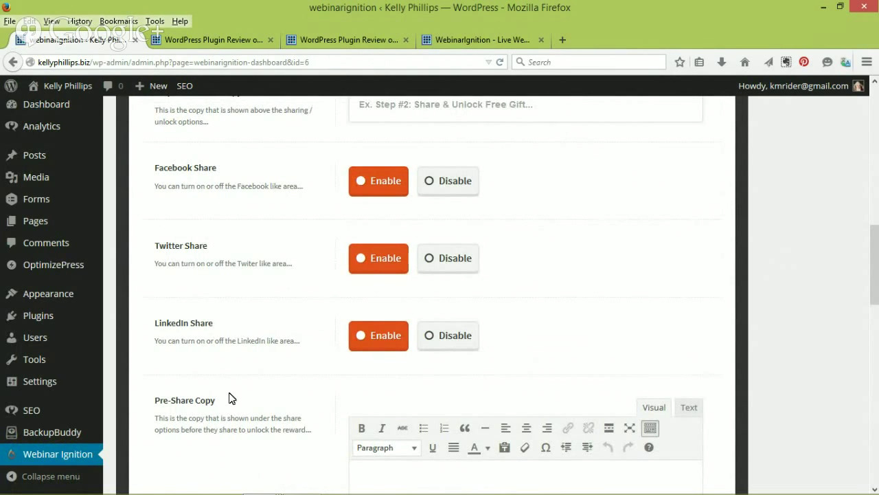
scroll(237, 402, "down", 2)
scroll(428, 412, "down", 1)
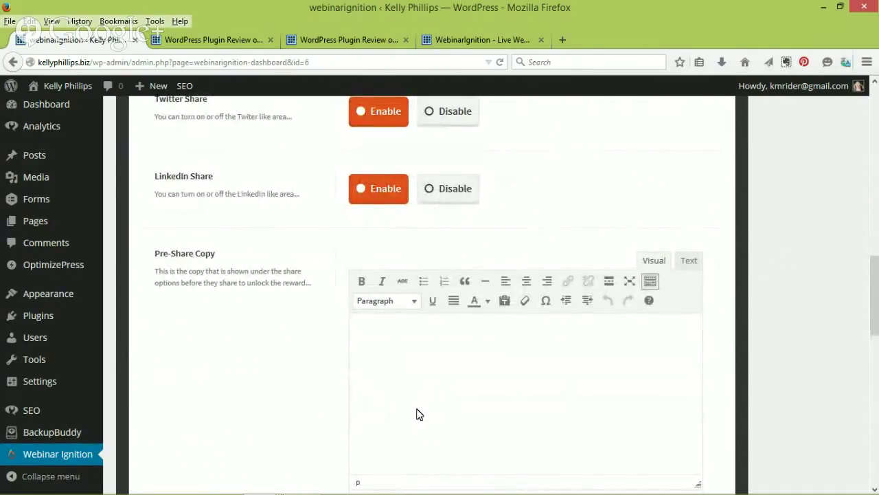
scroll(421, 405, "down", 1)
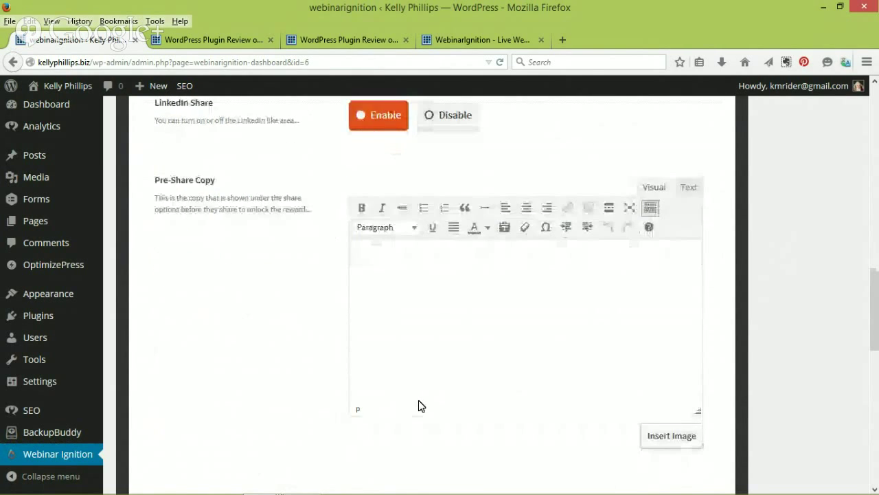
scroll(419, 404, "up", 6)
scroll(499, 253, "up", 3)
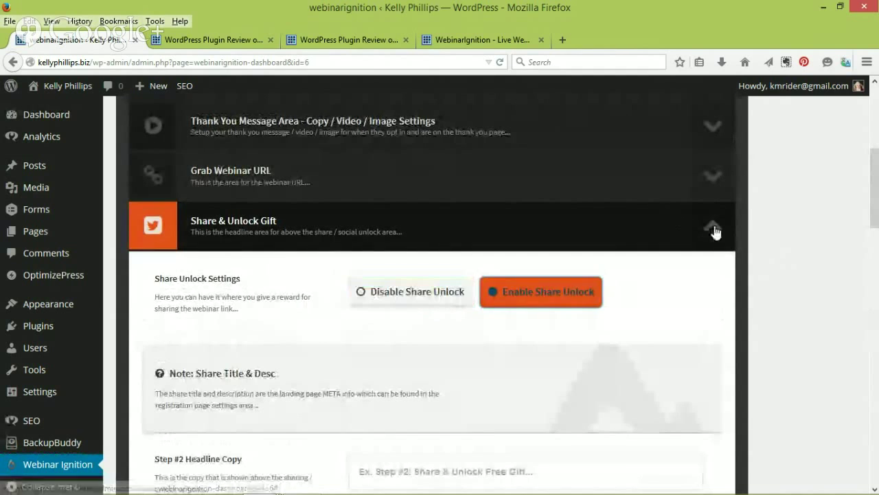
left_click(671, 280)
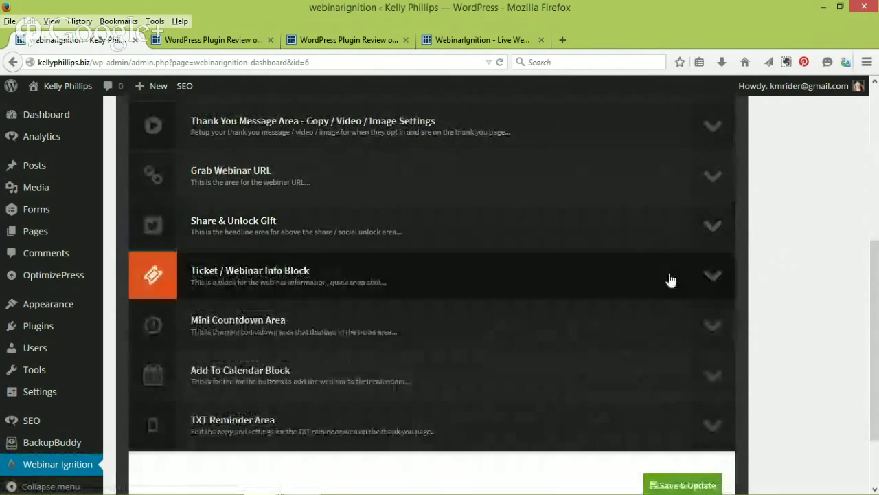
- Expand the TXT Reminder Area section, set it to Show TXT Reminder Area and look over its copy fields
scroll(669, 279, "down", 2)
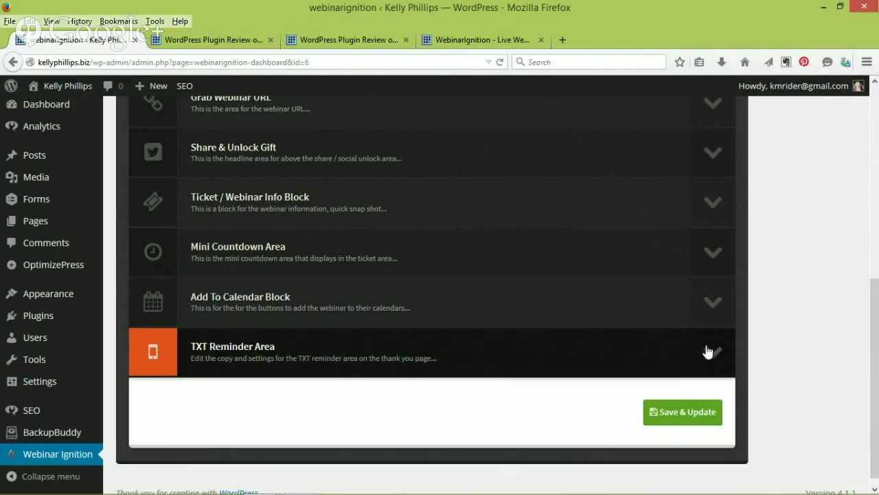
left_click(594, 362)
scroll(591, 361, "down", 3)
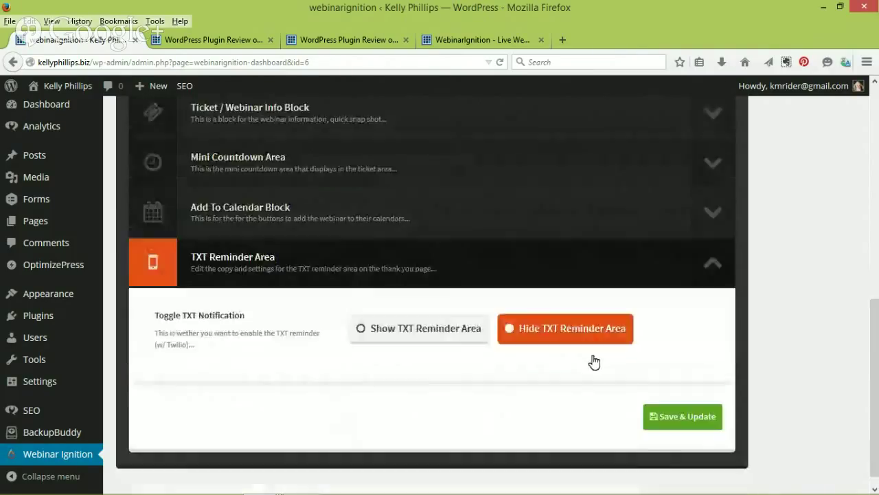
left_click(422, 318)
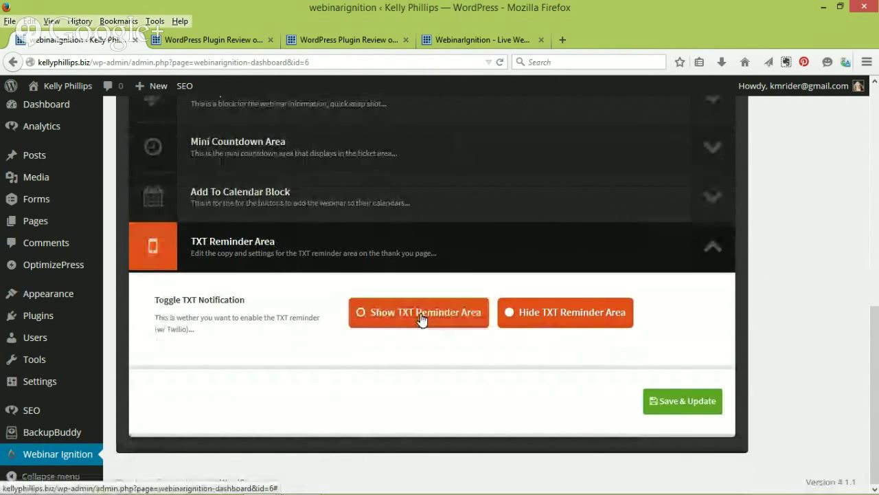
scroll(421, 317, "down", 5)
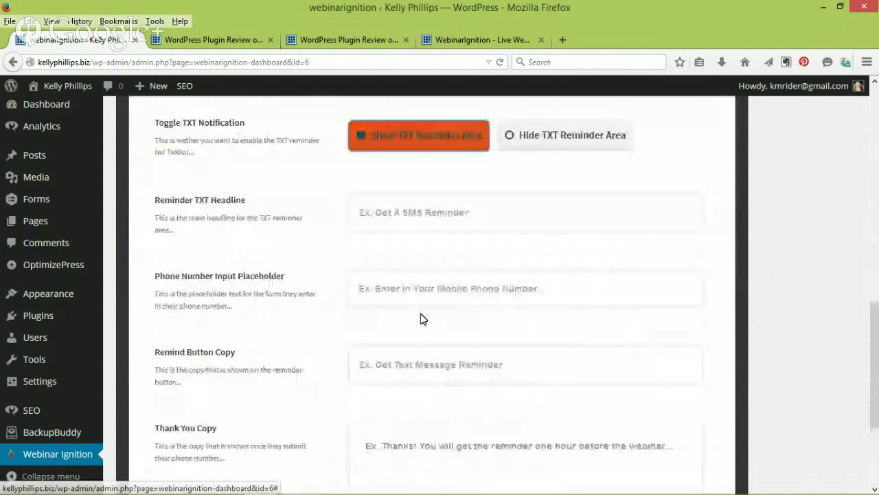
- Leave the thank you page settings and open the Live Webinar settings of this webinar
scroll(422, 314, "up", 4)
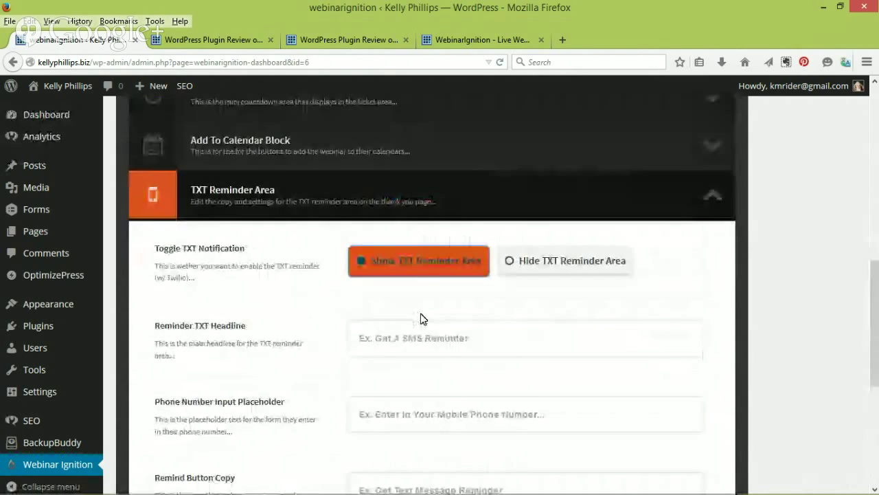
scroll(421, 319, "up", 4)
scroll(422, 321, "up", 3)
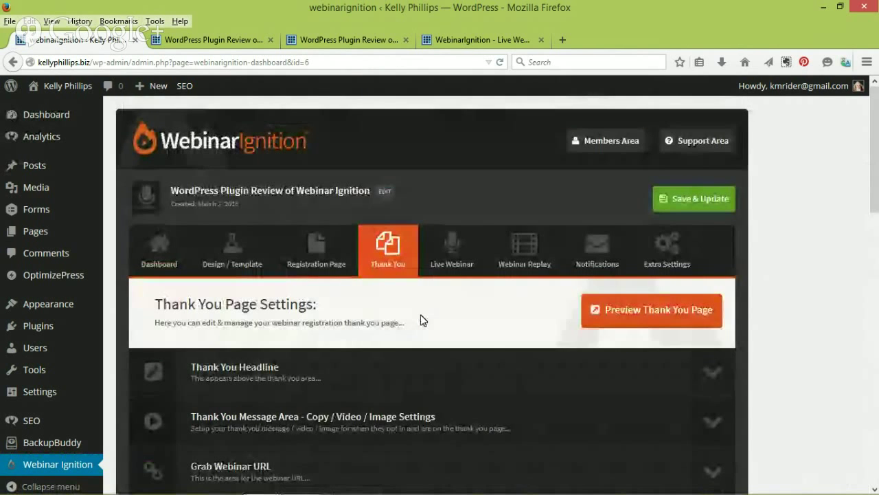
left_click(451, 252)
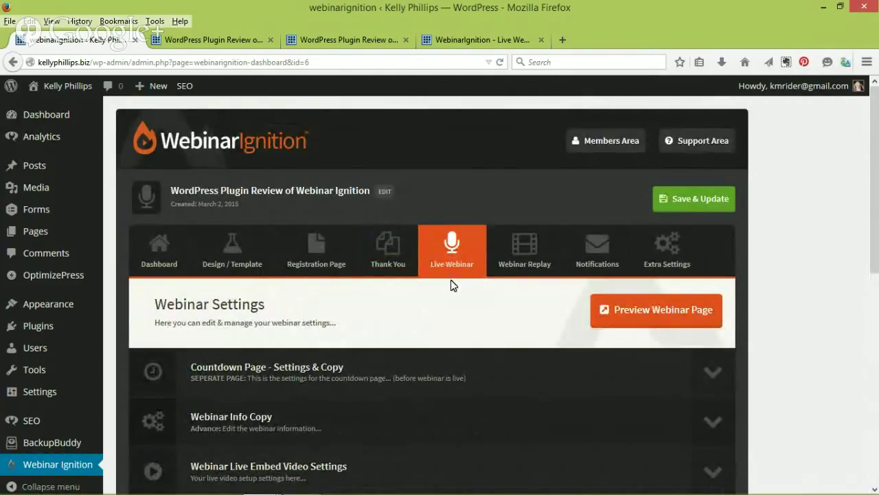
- Expand Webinar Live Embed Video Settings, review the privacy status, embed code and background color options, and collapse the section
scroll(450, 280, "down", 2)
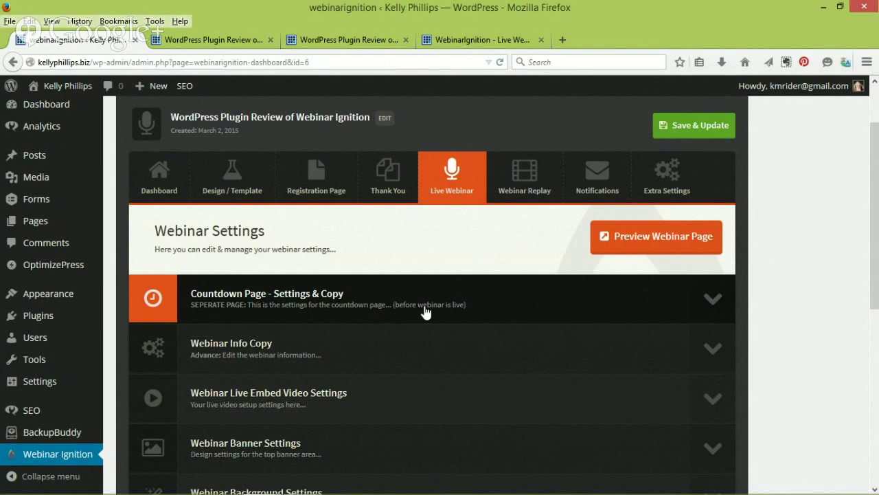
scroll(425, 311, "down", 2)
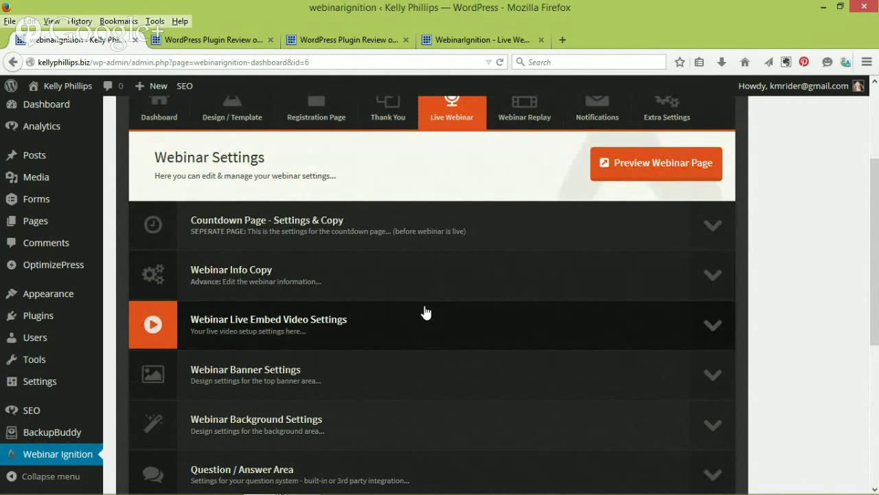
scroll(426, 313, "down", 2)
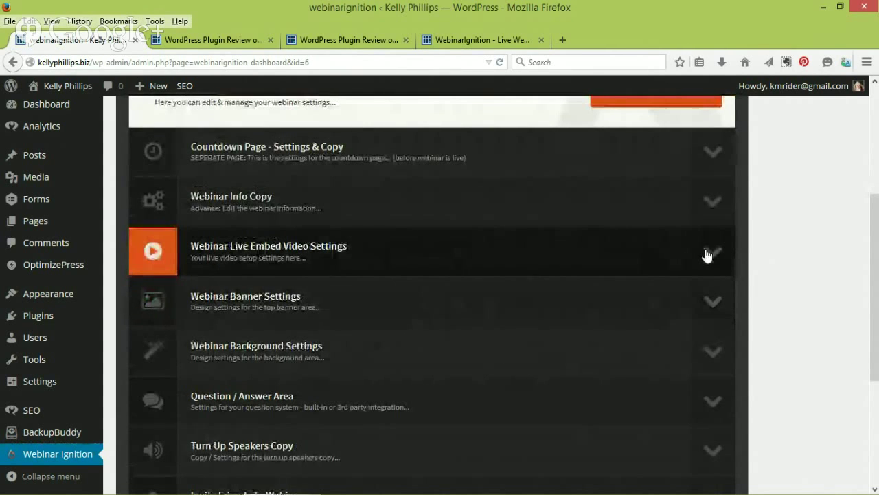
left_click(707, 255)
scroll(708, 255, "down", 2)
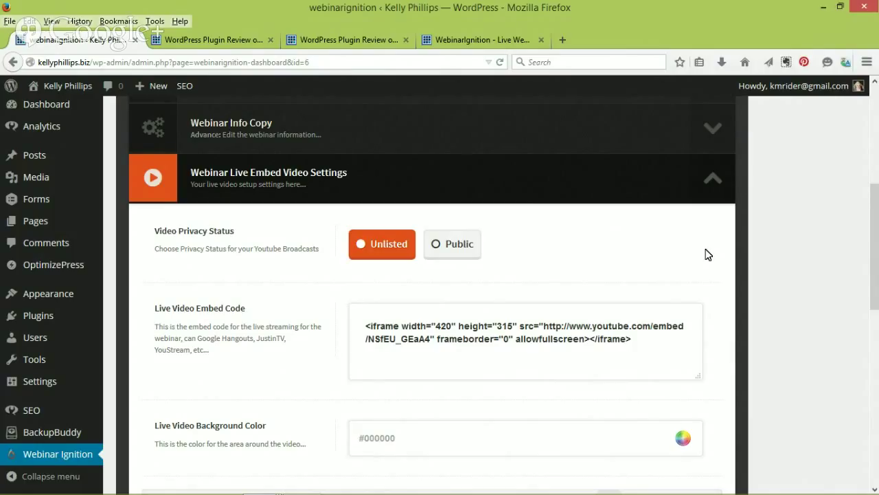
scroll(508, 318, "down", 5)
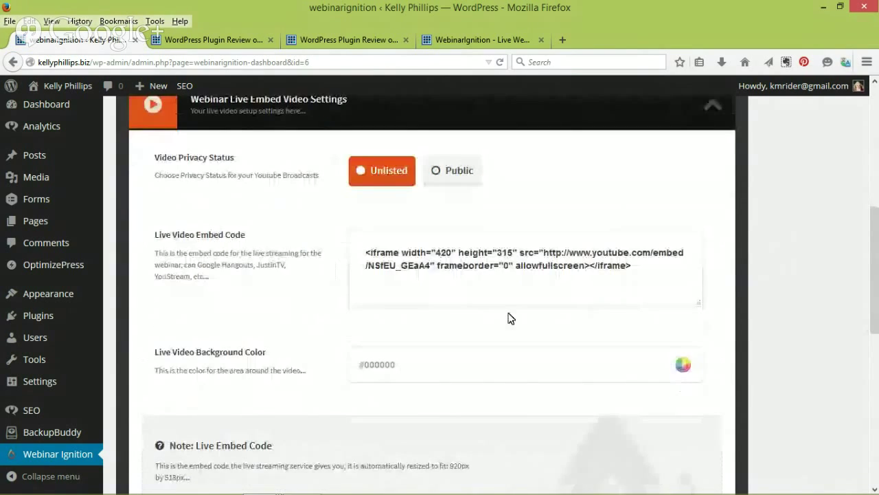
scroll(505, 316, "up", 5)
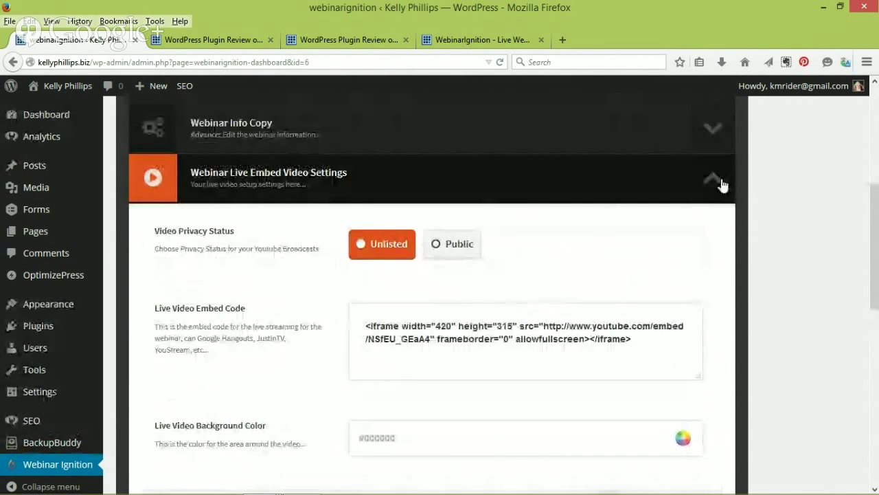
left_click(721, 183)
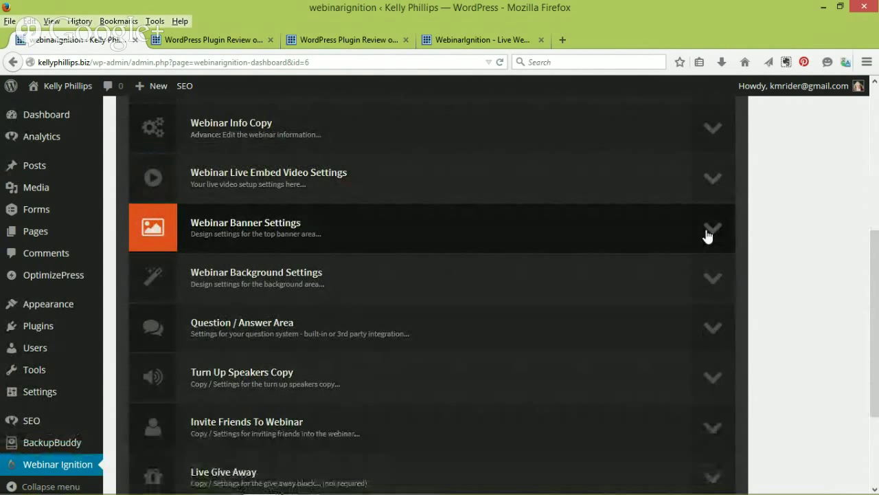
- Expand the Question / Answer Area section and examine its headline copy setting
scroll(673, 259, "down", 2)
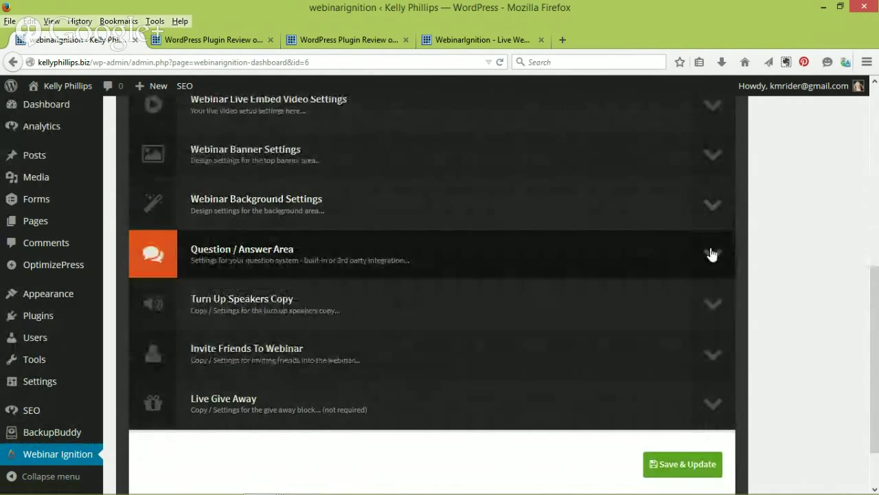
left_click(711, 254)
scroll(588, 262, "down", 2)
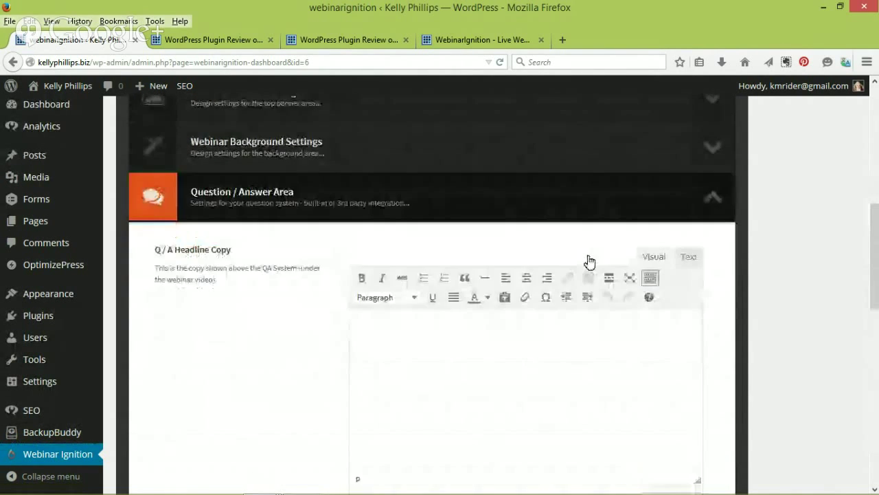
scroll(589, 260, "down", 5)
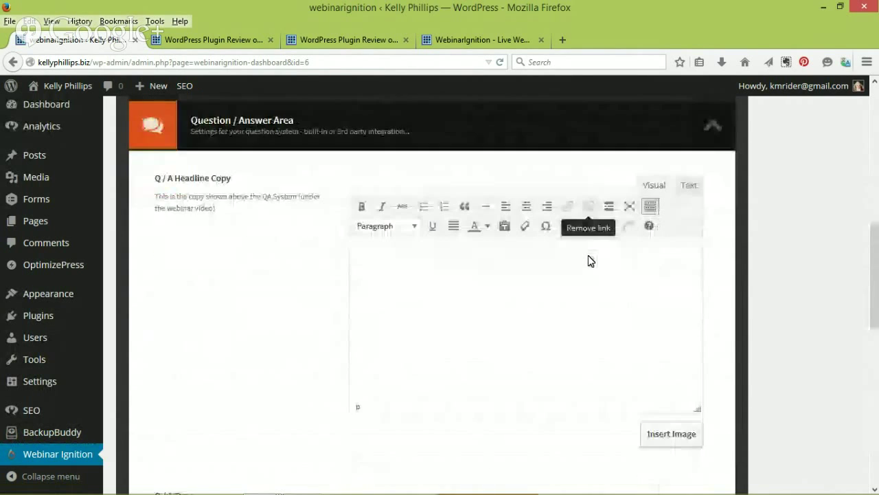
scroll(589, 257, "up", 4)
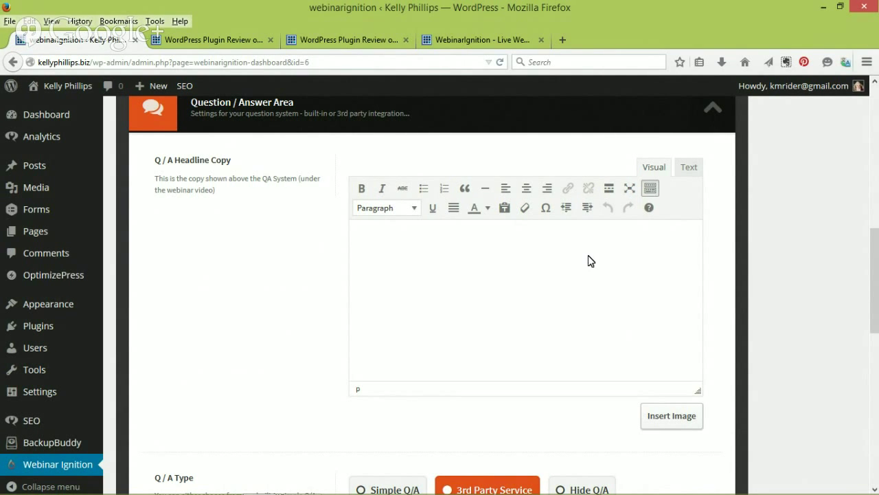
- Enlarge the Q / A Custom Code box and read through the Livefyre embed code to its end
scroll(588, 258, "down", 5)
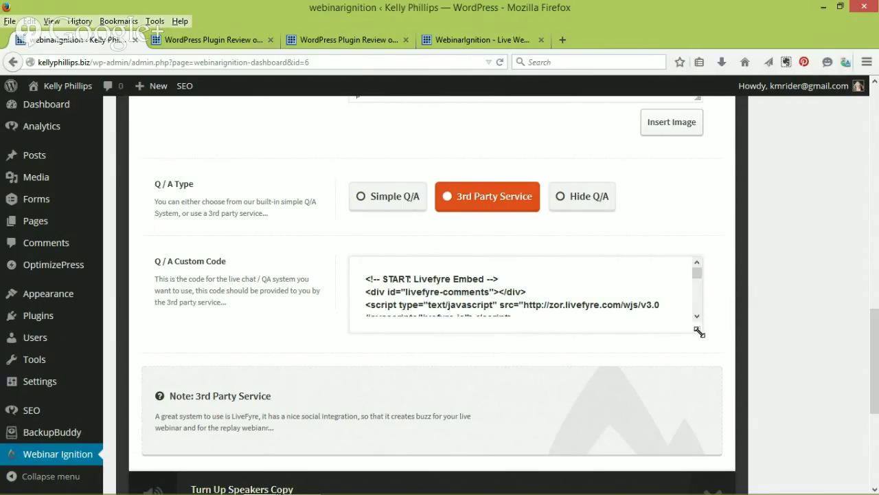
left_click_drag(699, 334, 698, 424)
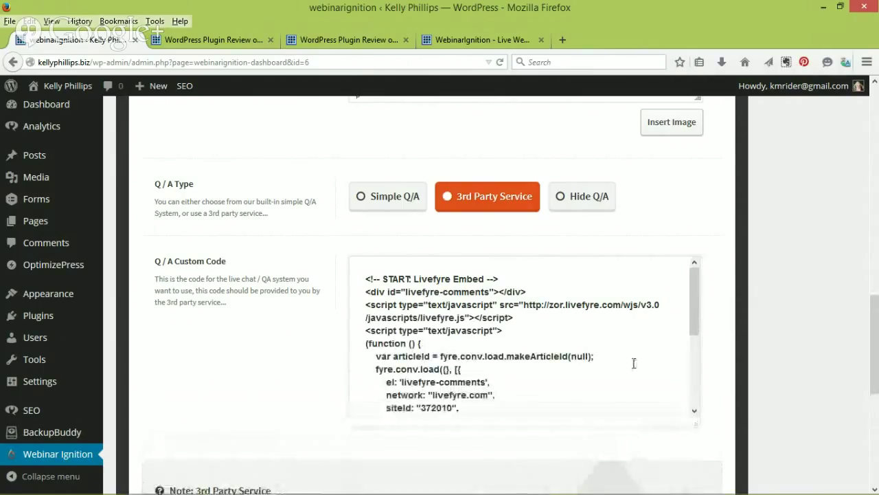
scroll(519, 295, "down", 8)
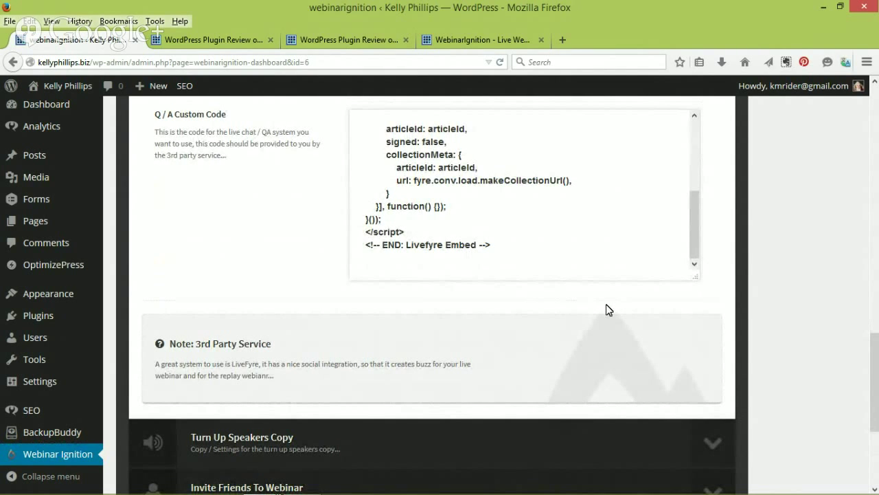
- Expand the Live Give Away section, choose Show Giveaway Block and look over the block title and copy fields
scroll(765, 249, "down", 3)
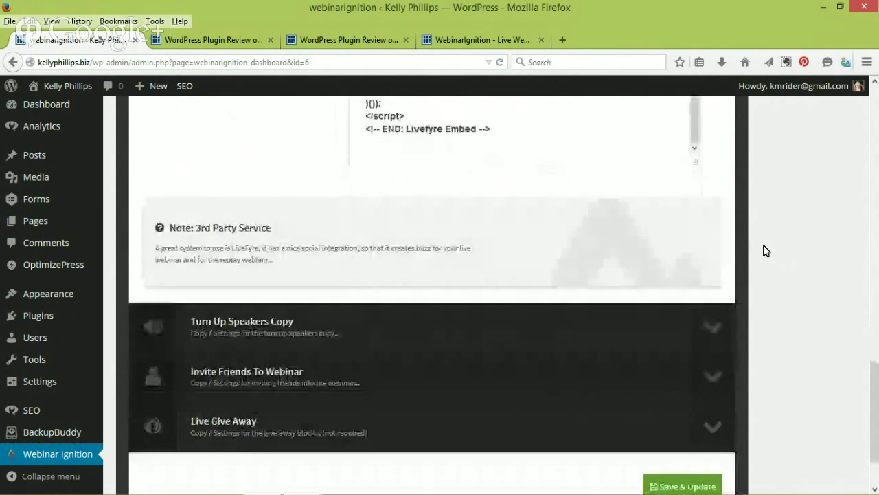
scroll(764, 246, "down", 3)
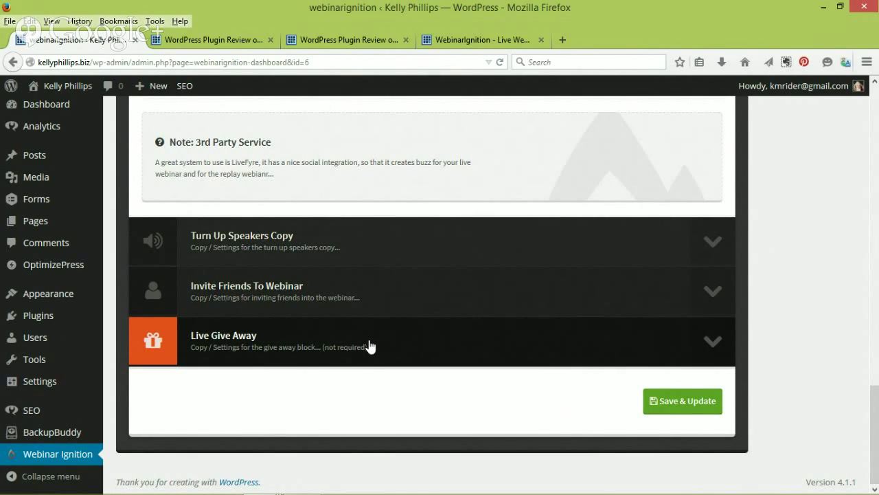
left_click(369, 346)
scroll(368, 346, "down", 2)
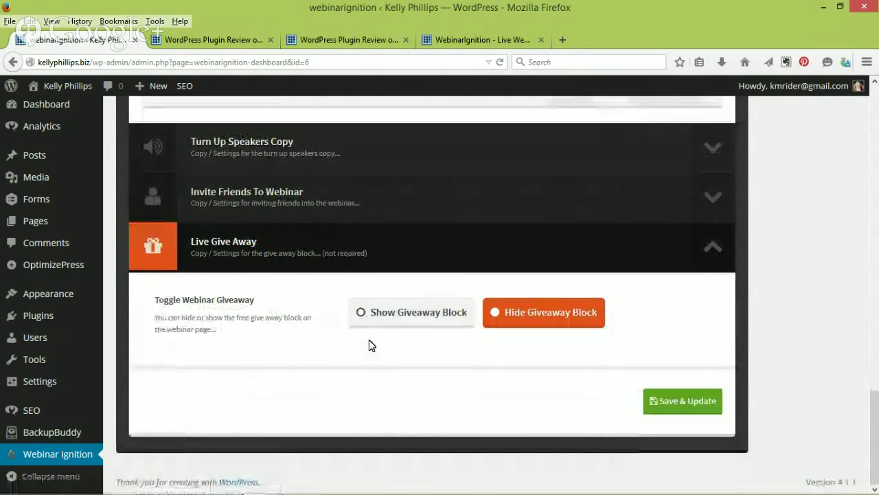
left_click(394, 311)
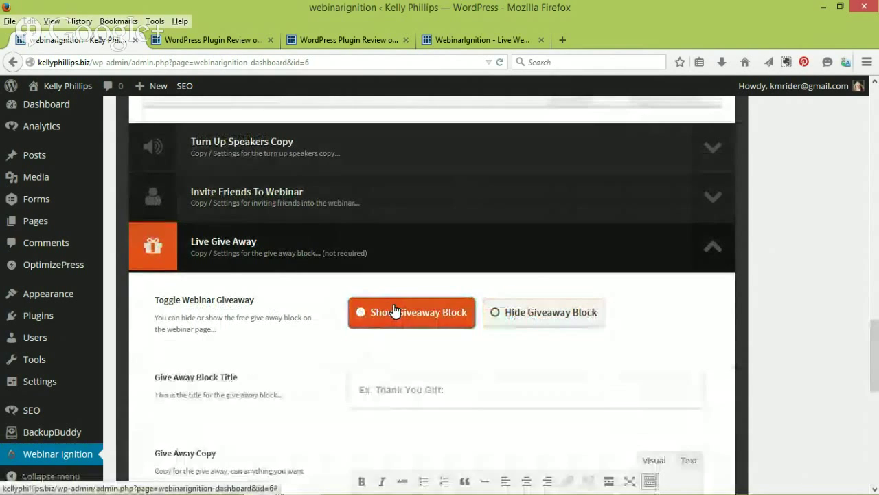
scroll(396, 310, "down", 5)
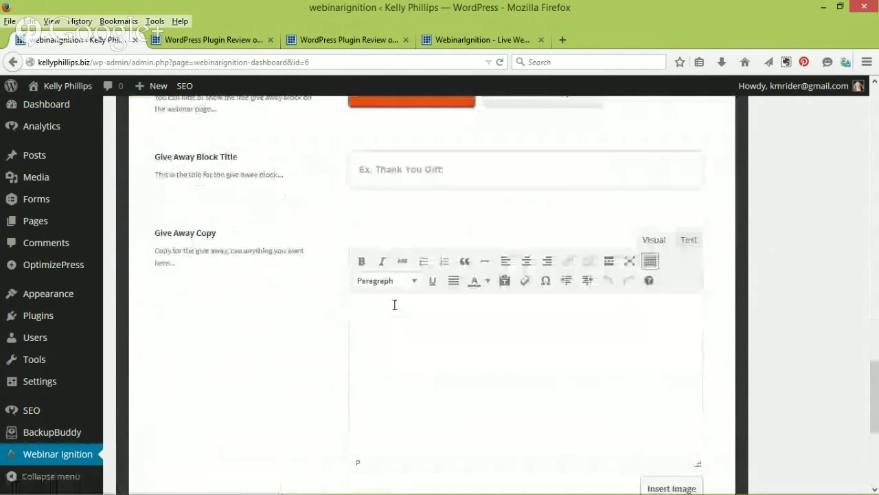
scroll(395, 305, "down", 2)
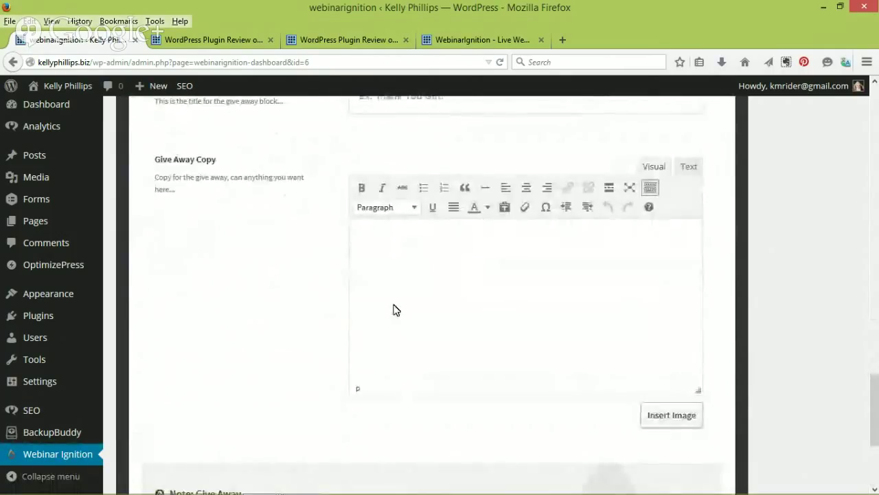
- Examine the Live Give Away section's block title, copy editor and give away note
scroll(394, 310, "up", 2)
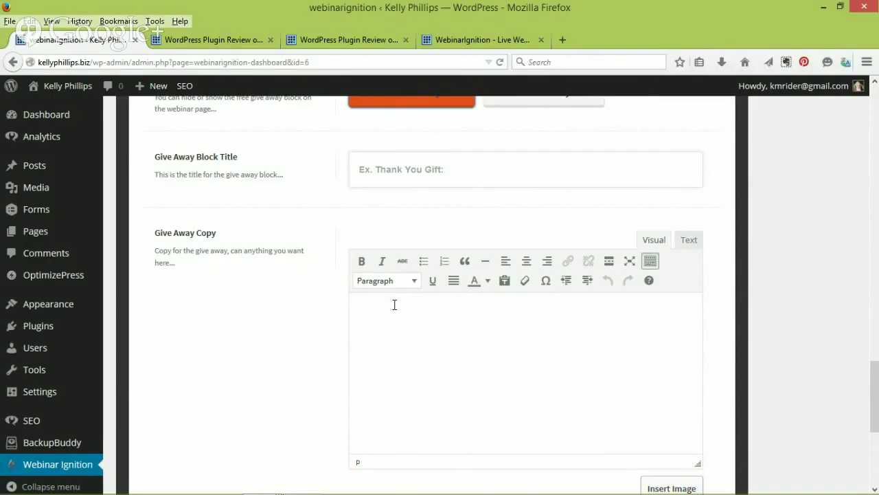
scroll(395, 304, "down", 5)
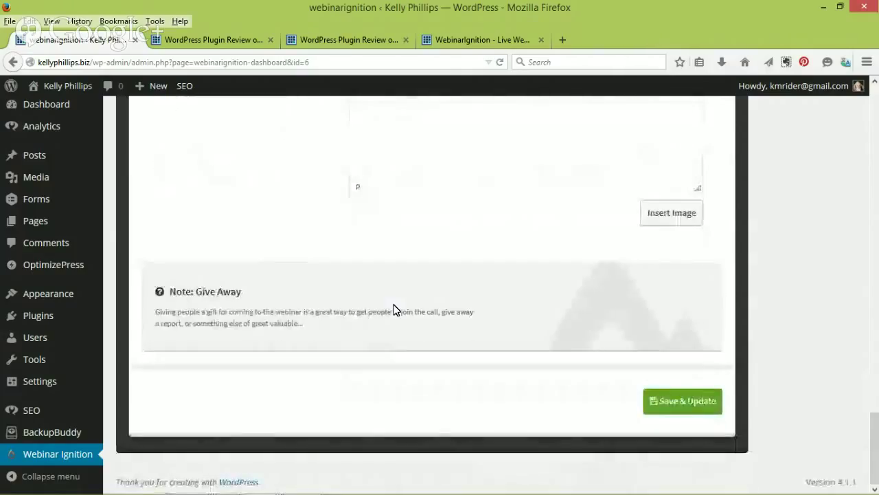
scroll(394, 310, "up", 5)
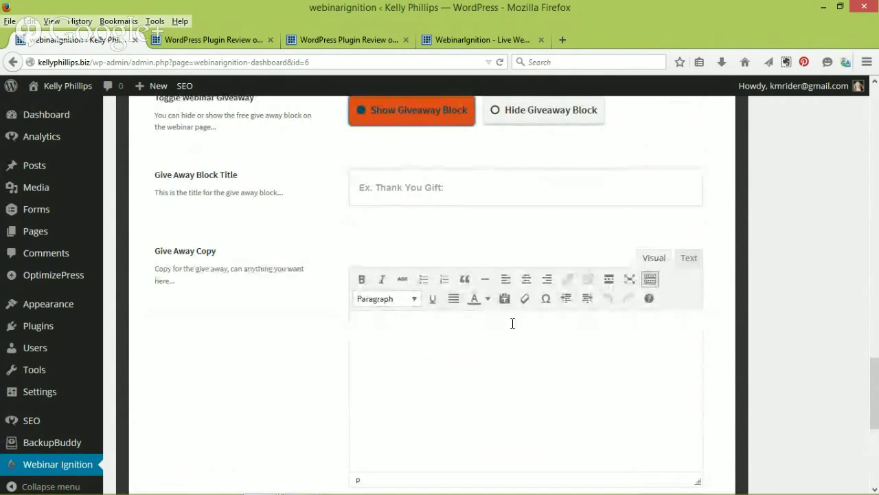
scroll(512, 323, "down", 1)
scroll(512, 323, "down", 5)
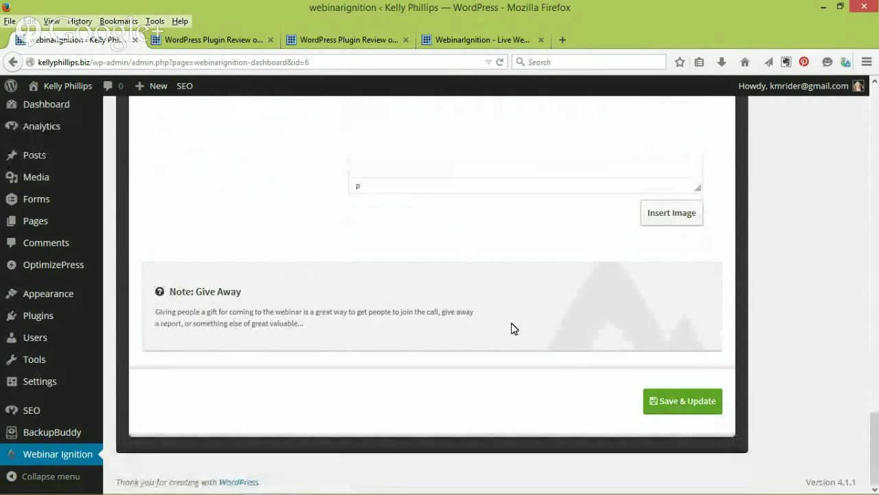
- Open the Webinar Replay settings and look over the available sections
scroll(513, 328, "up", 20)
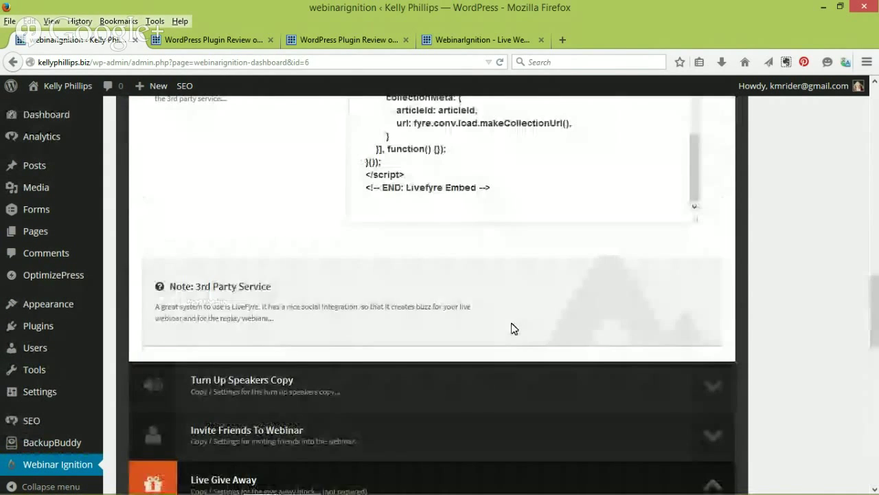
scroll(513, 329, "up", 4)
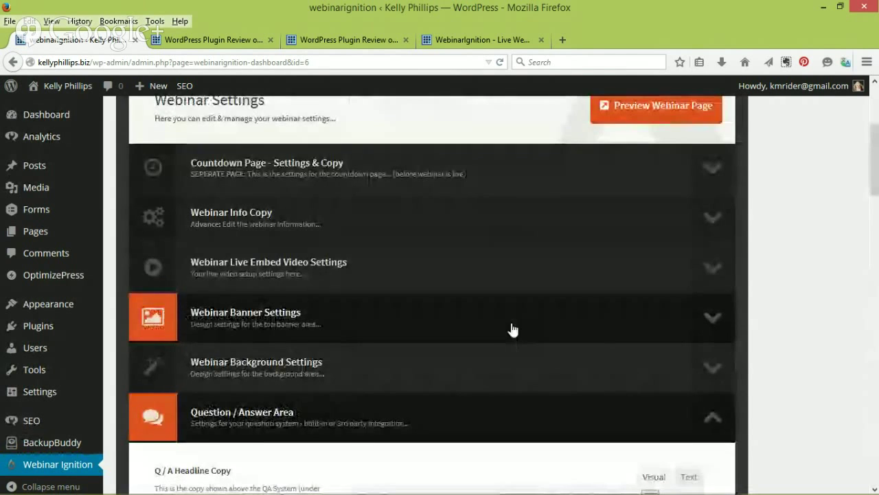
scroll(510, 329, "up", 5)
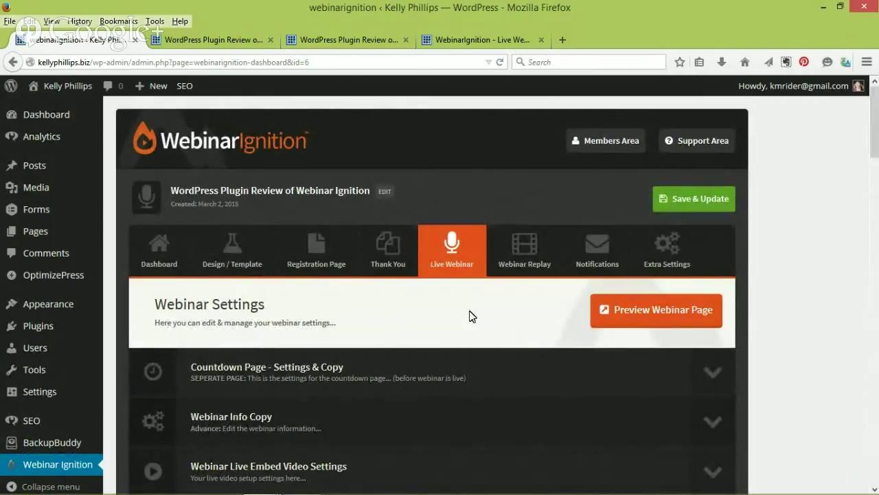
left_click(528, 262)
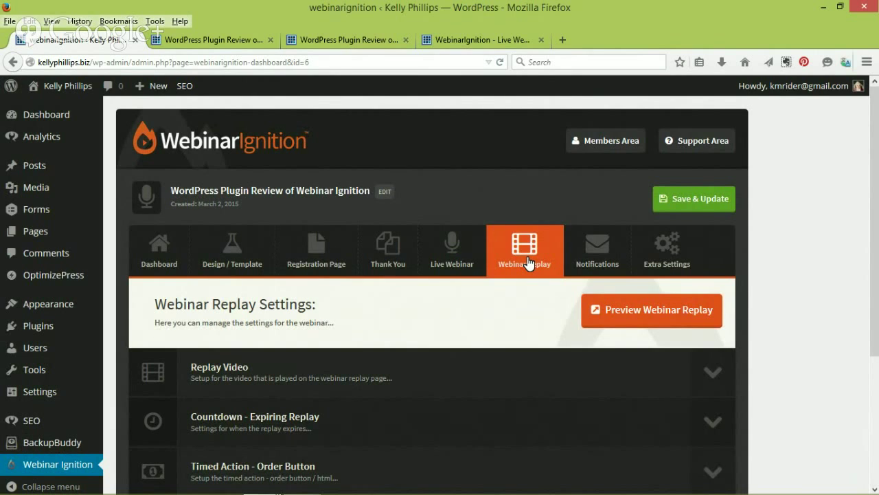
scroll(527, 262, "down", 2)
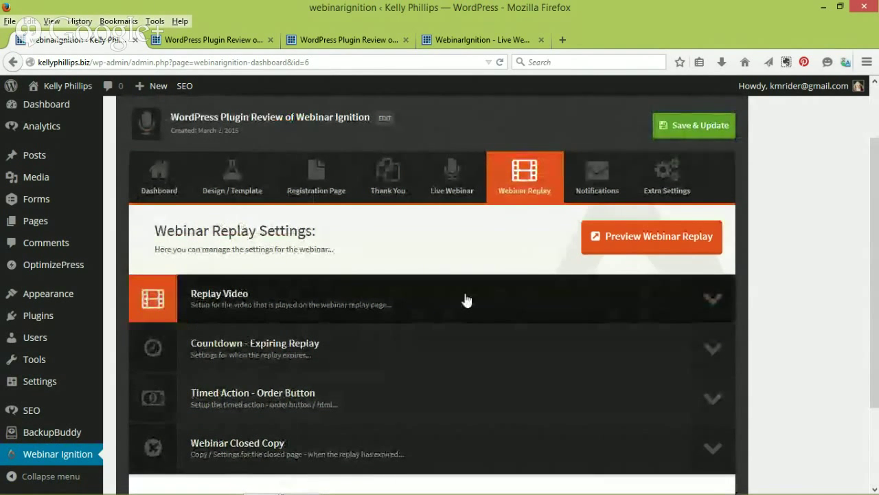
scroll(466, 300, "down", 2)
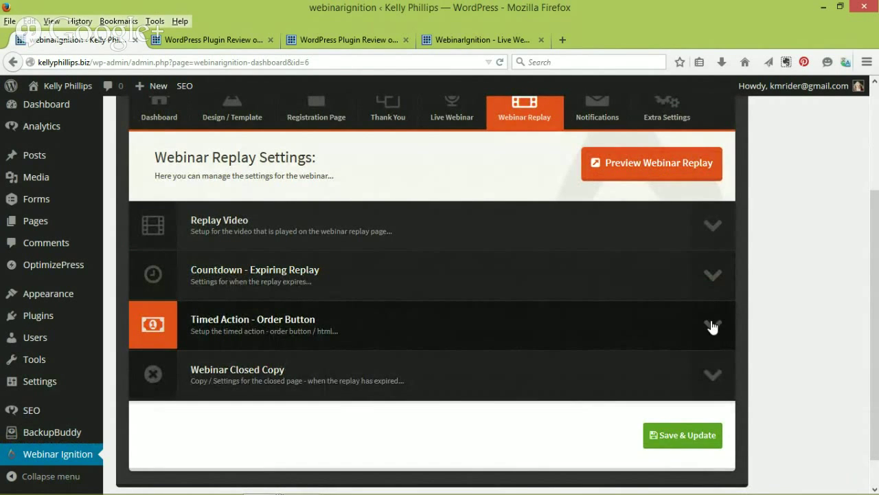
- Expand Timed Action - Order Button, review the style, button copy, order URL and appearance time fields, and collapse the section
left_click(540, 328)
scroll(509, 333, "down", 3)
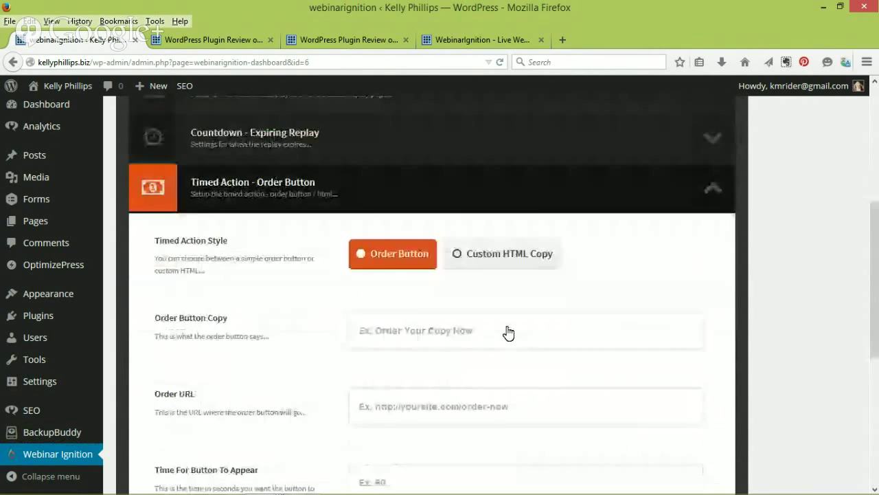
scroll(507, 328, "down", 2)
scroll(508, 328, "down", 2)
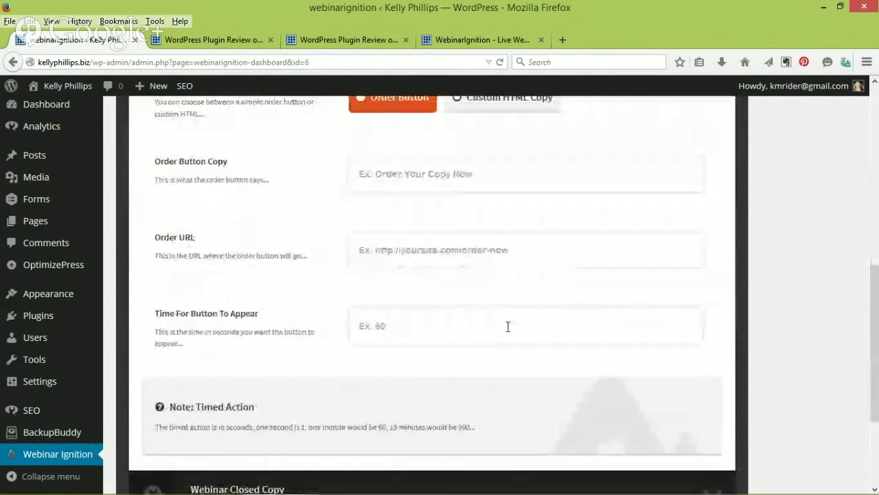
scroll(508, 330, "up", 3)
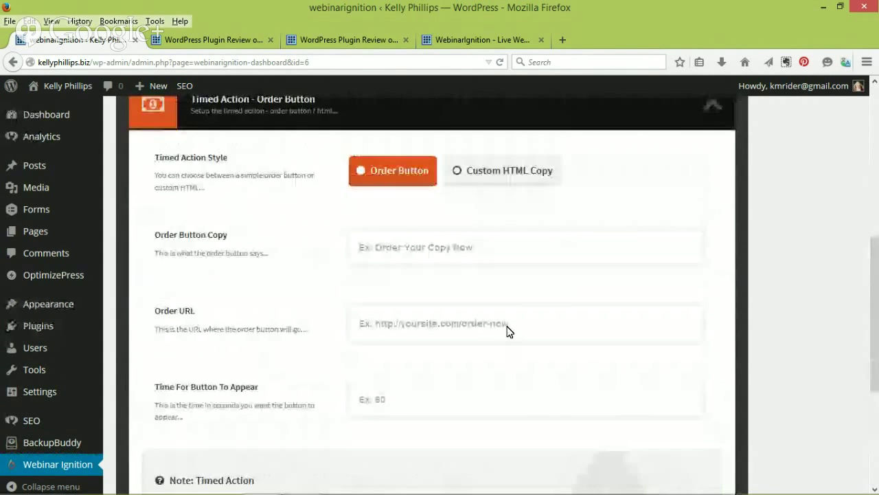
scroll(507, 328, "down", 2)
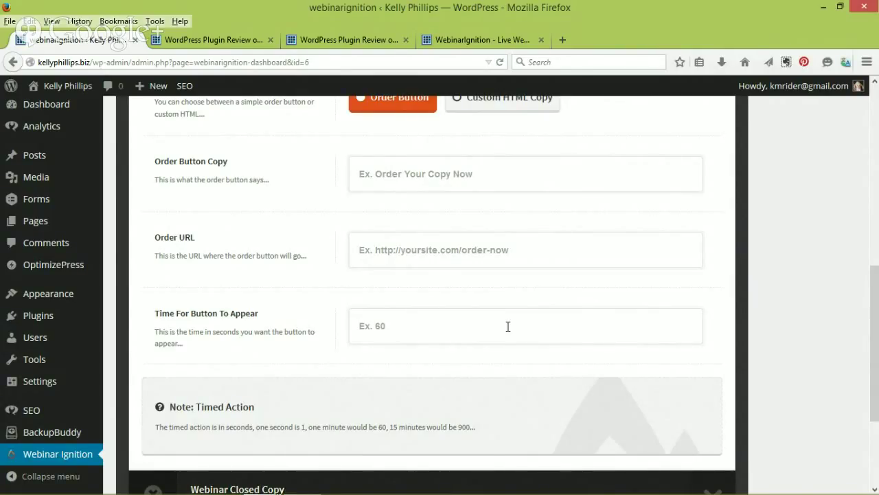
scroll(508, 329, "up", 2)
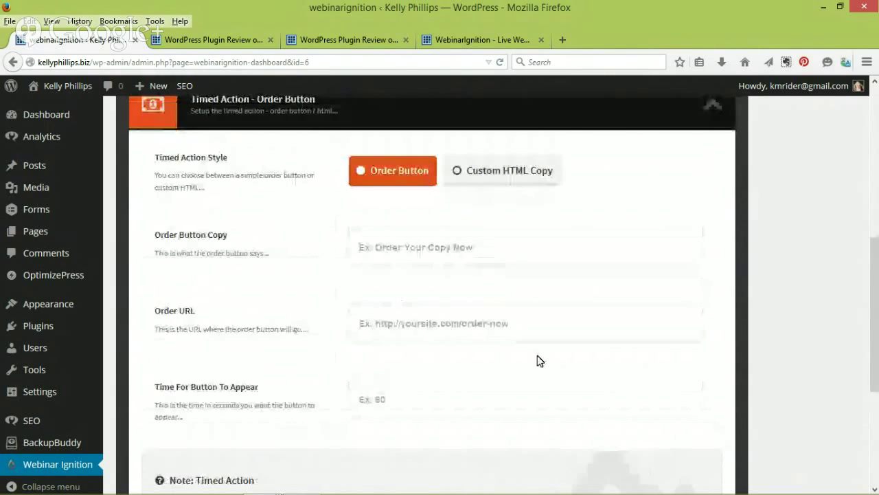
left_click(712, 107)
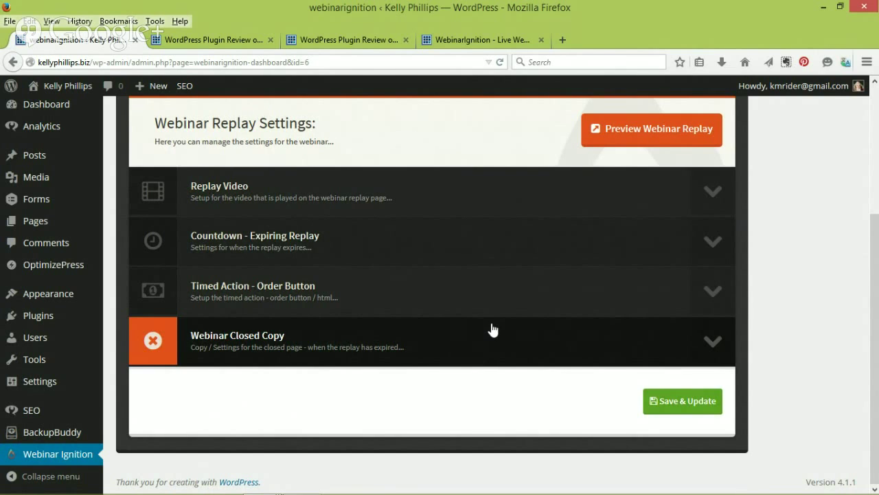
- Open the webinar's Notifications settings and look over the email notification sections
scroll(492, 330, "up", 3)
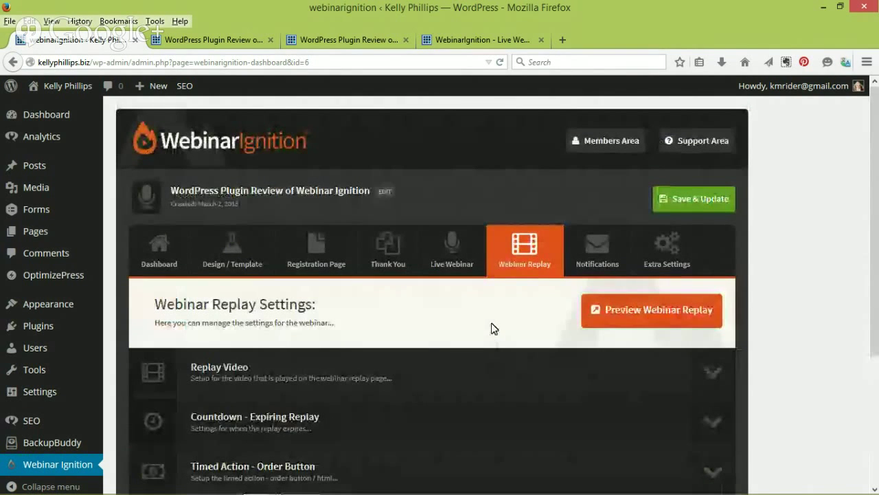
left_click(597, 253)
scroll(595, 249, "down", 2)
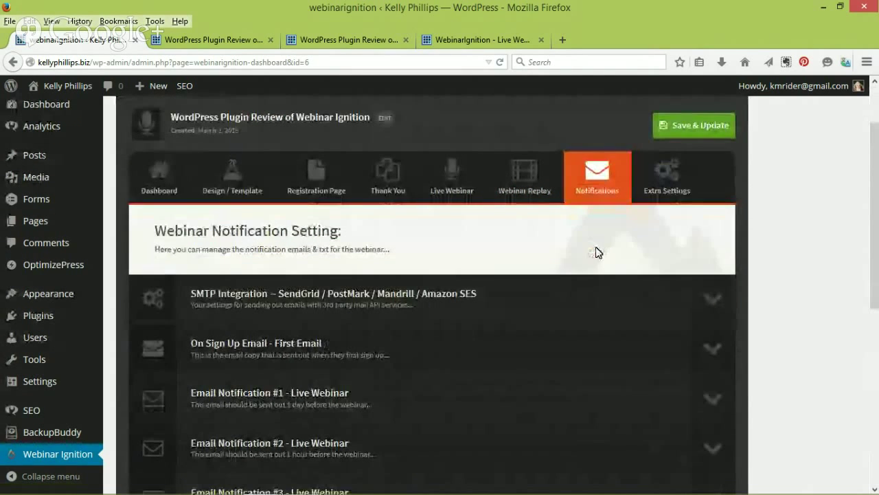
- Expand the SMTP Integration section, review the Cronjob URL and SMTP Host fields, and collapse it
left_click(716, 301)
scroll(715, 301, "down", 2)
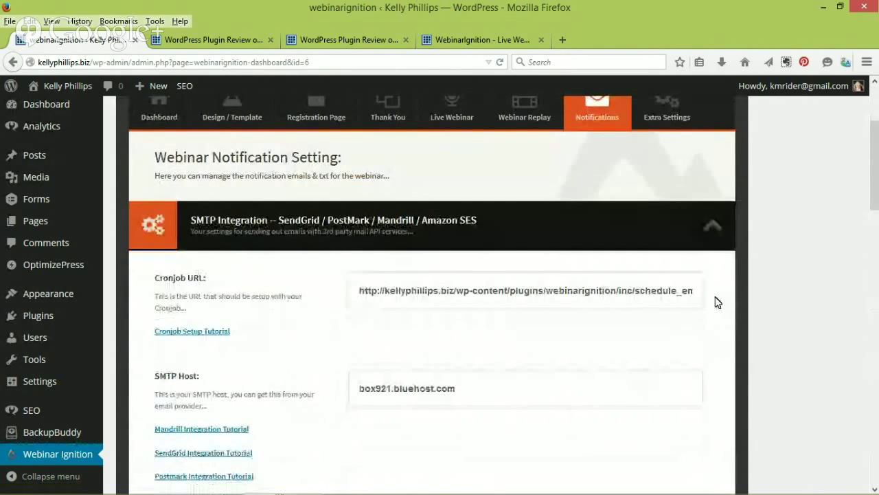
scroll(715, 301, "up", 2)
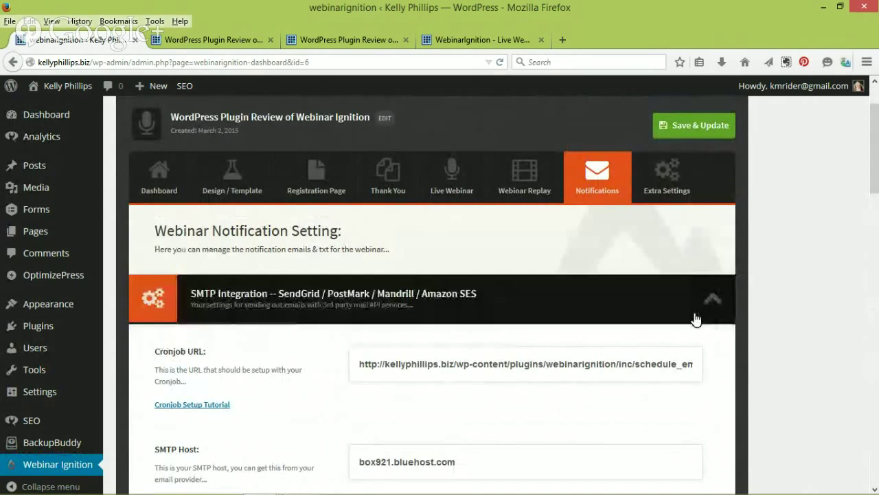
scroll(696, 316, "down", 2)
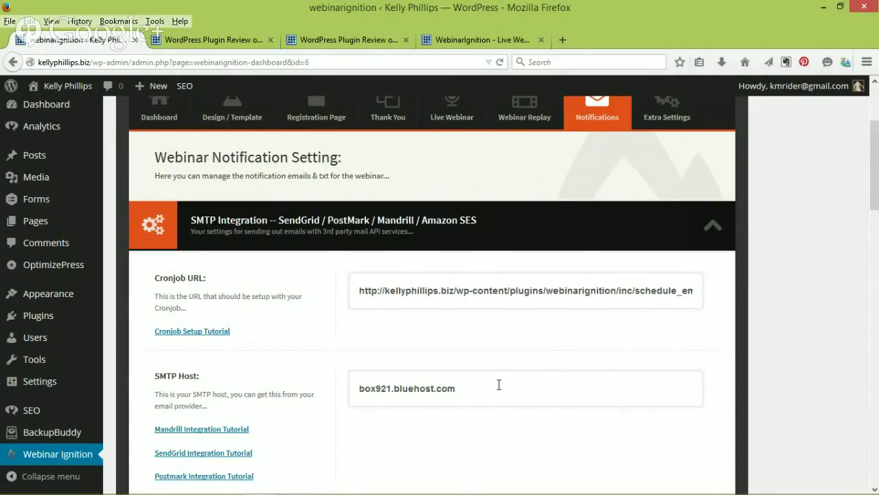
left_click(711, 228)
- Expand On Sign Up Email - First Email, view its subject and body copy, and collapse the section
scroll(668, 224, "down", 5)
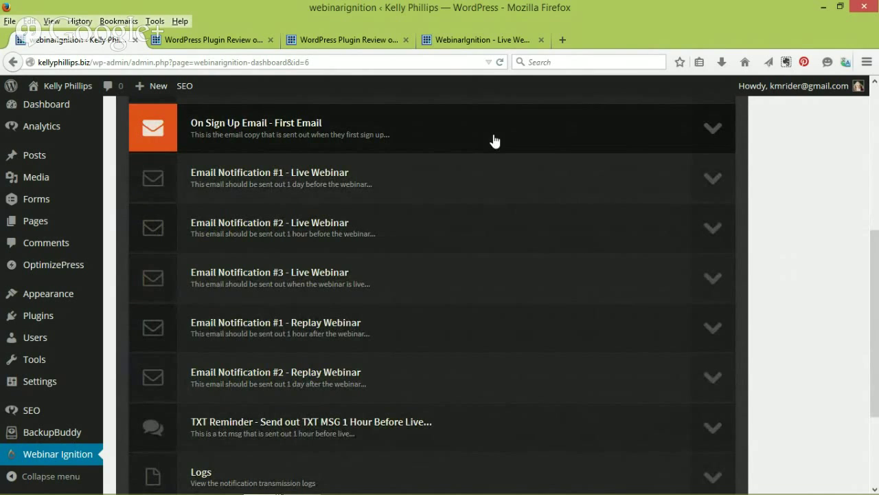
left_click(494, 141)
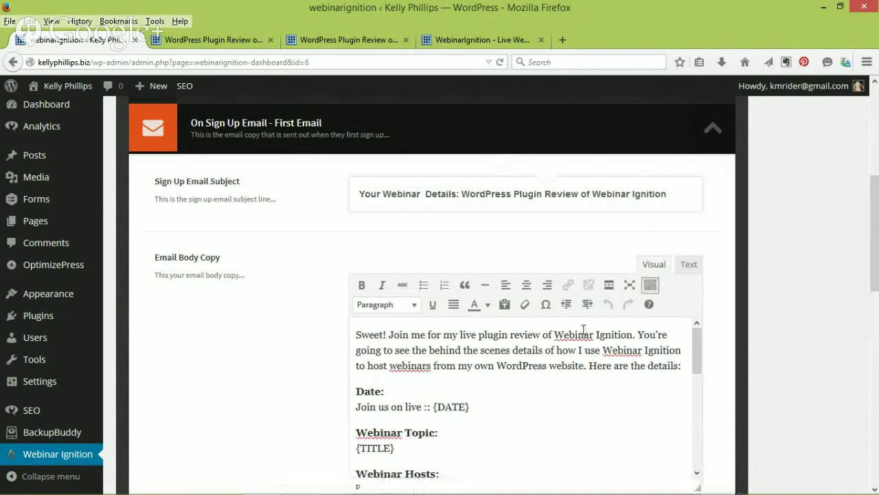
left_click(717, 131)
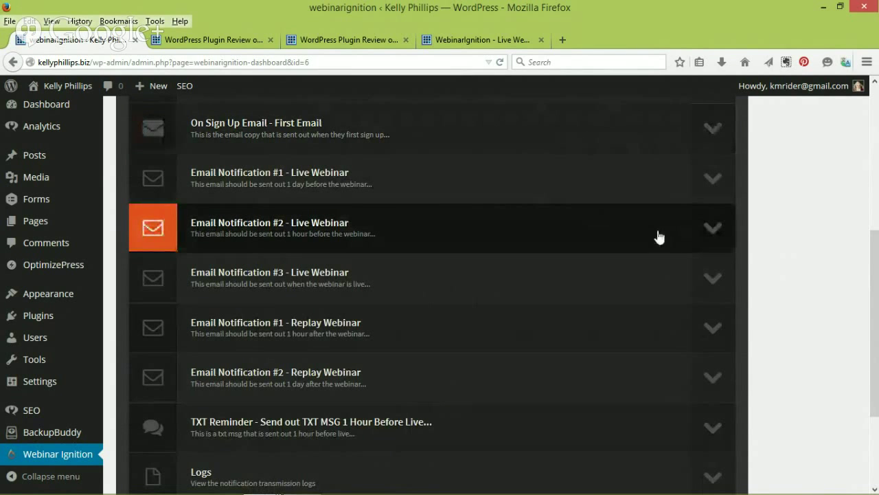
- Expand Email Notification #2 - Live Webinar and read its toggle, subject line and email body copy to the end
left_click(690, 235)
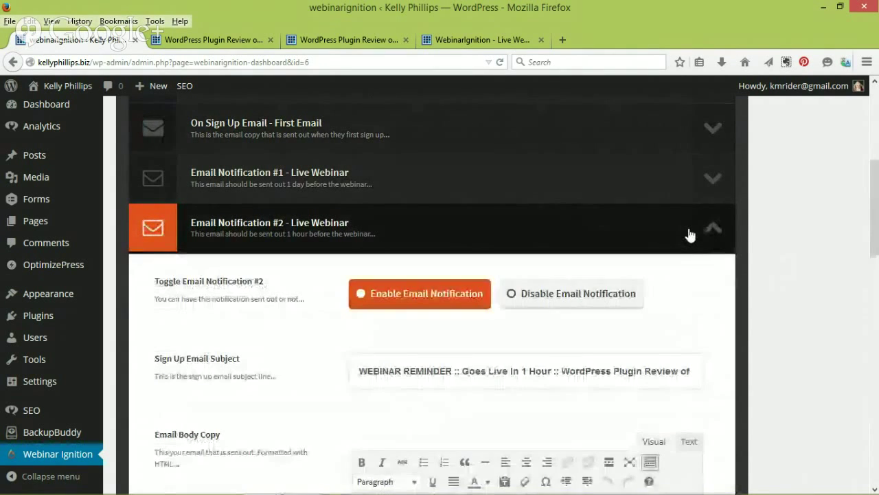
scroll(691, 235, "down", 2)
scroll(690, 235, "down", 2)
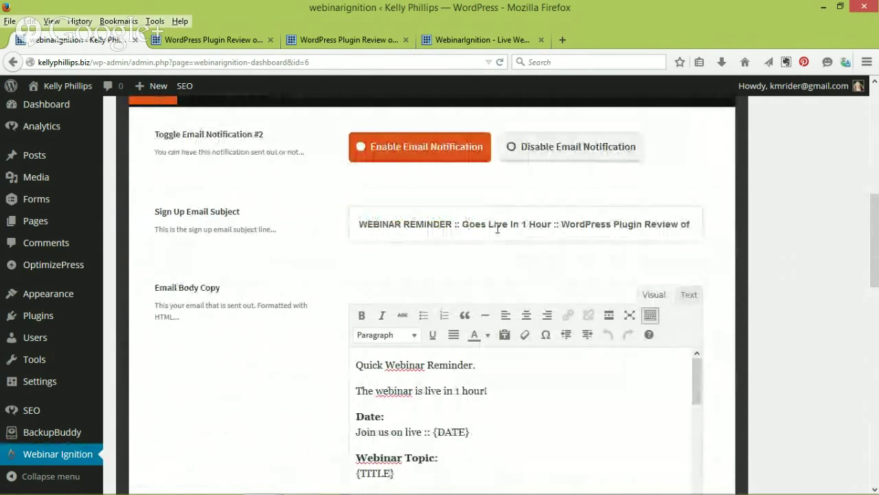
scroll(568, 232, "down", 2)
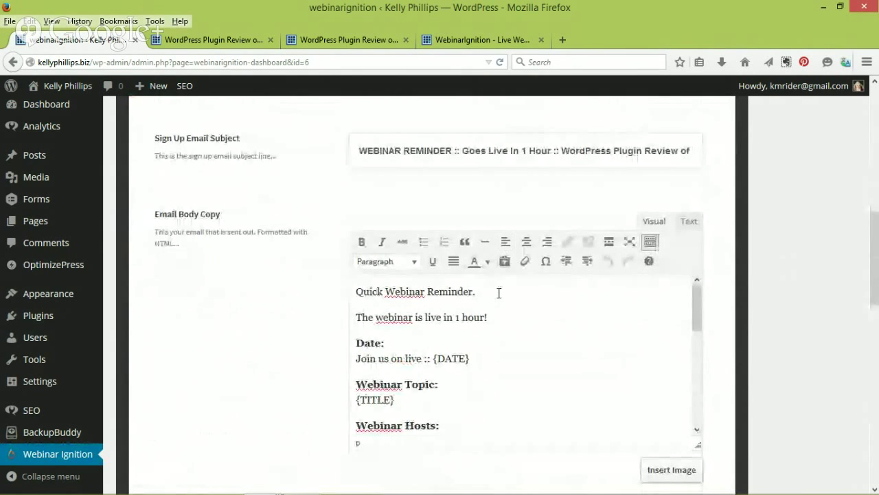
scroll(491, 304, "down", 2)
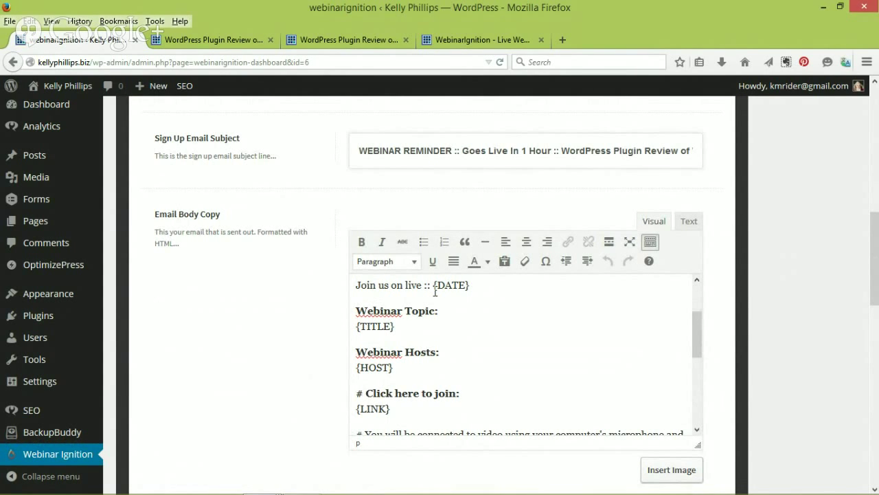
scroll(481, 300, "down", 2)
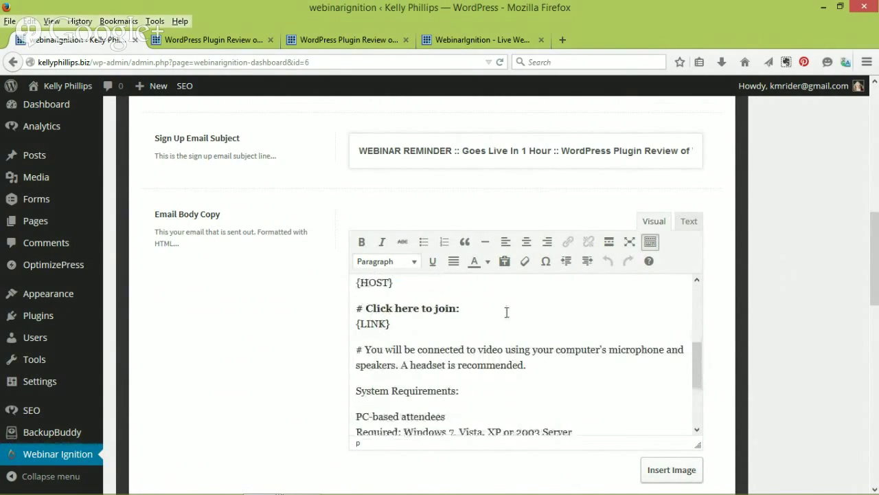
scroll(506, 312, "down", 3)
scroll(748, 337, "down", 2)
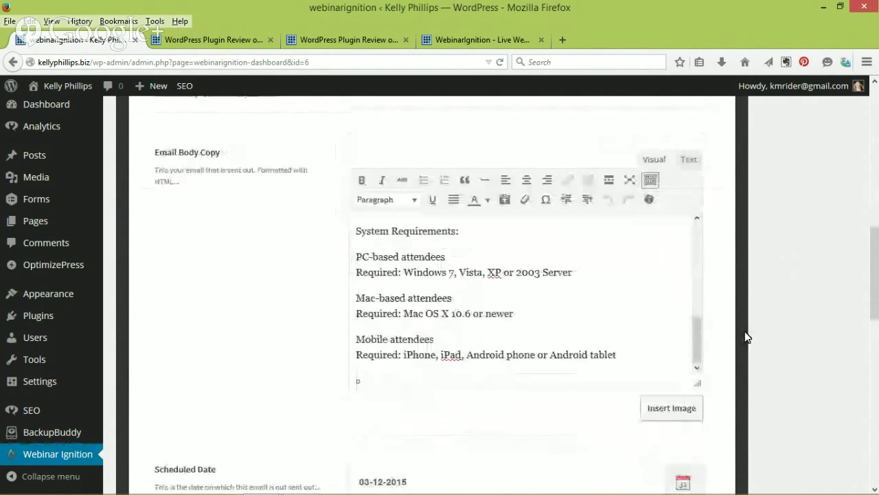
- Review Email Notification #2's scheduled date, scheduled time and email status options, and collapse the section
scroll(473, 269, "down", 3)
scroll(473, 277, "down", 2)
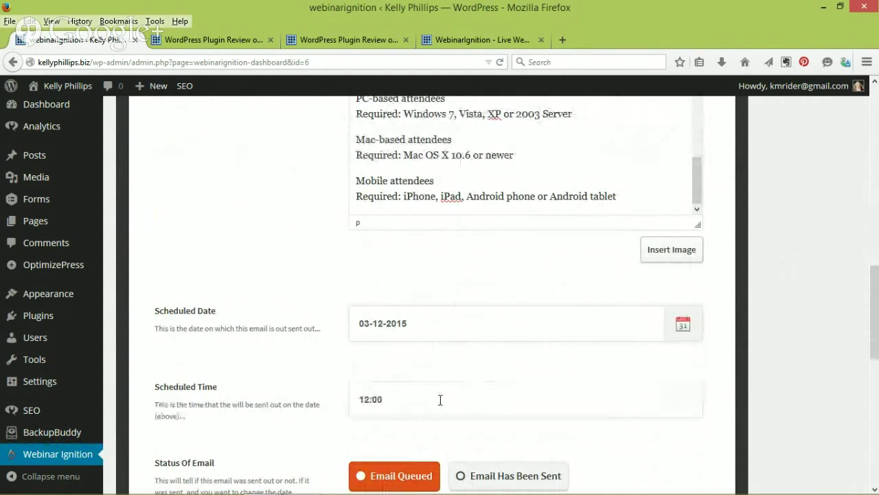
scroll(426, 399, "down", 2)
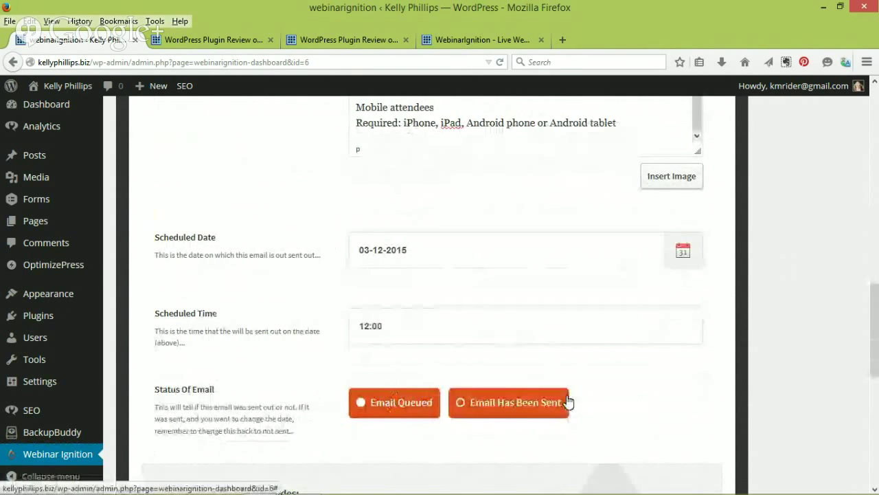
scroll(863, 354, "down", 3)
scroll(862, 353, "up", 6)
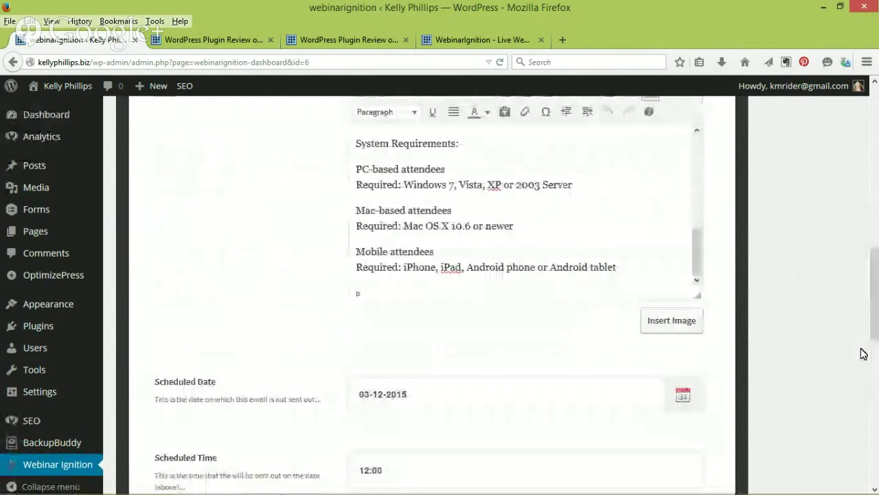
scroll(863, 353, "up", 5)
scroll(712, 265, "up", 3)
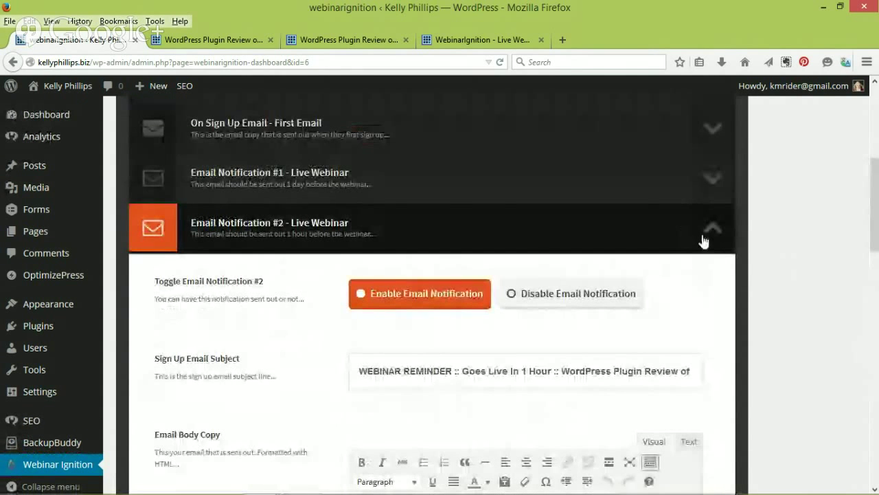
left_click(703, 236)
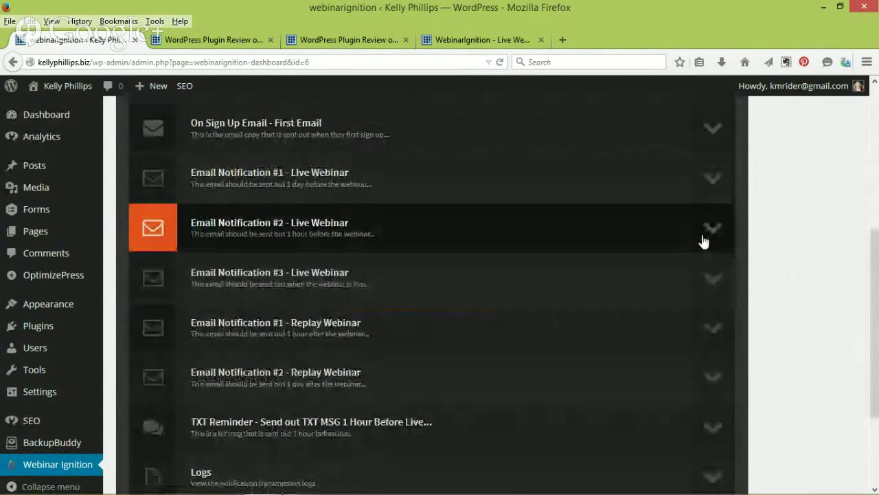
- Look over the remaining notification sections, from Email Notification #3 and the replay emails to TXT Reminder and Logs
scroll(697, 246, "down", 3)
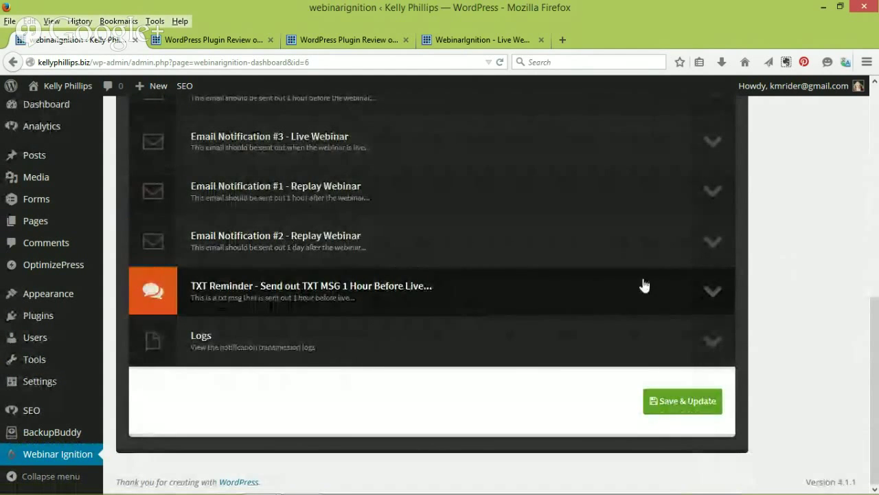
scroll(644, 285, "up", 4)
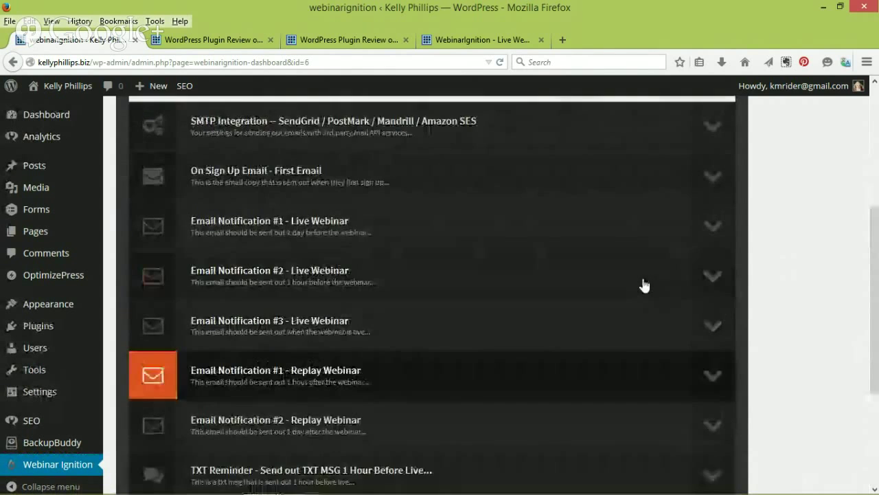
scroll(644, 285, "up", 4)
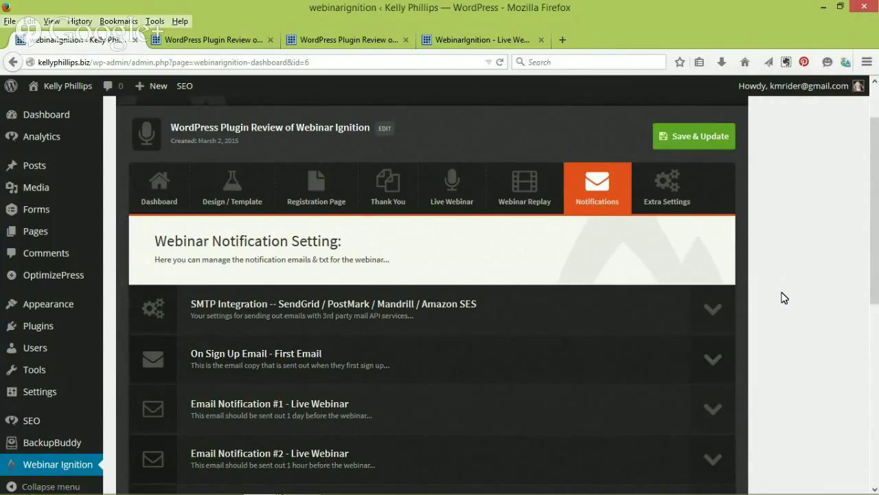
- Open the webinar's Extra Settings and review the list of footer, optin code, META info and custom JS/CSS sections
left_click(673, 192)
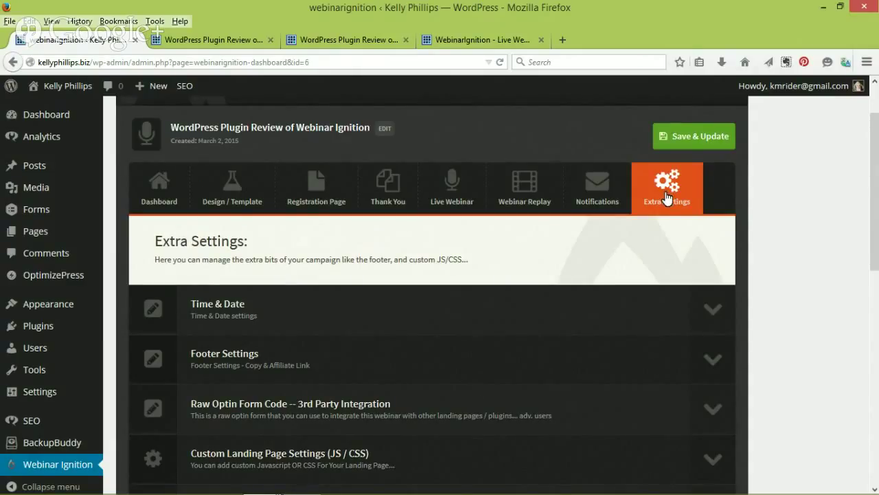
scroll(667, 197, "down", 3)
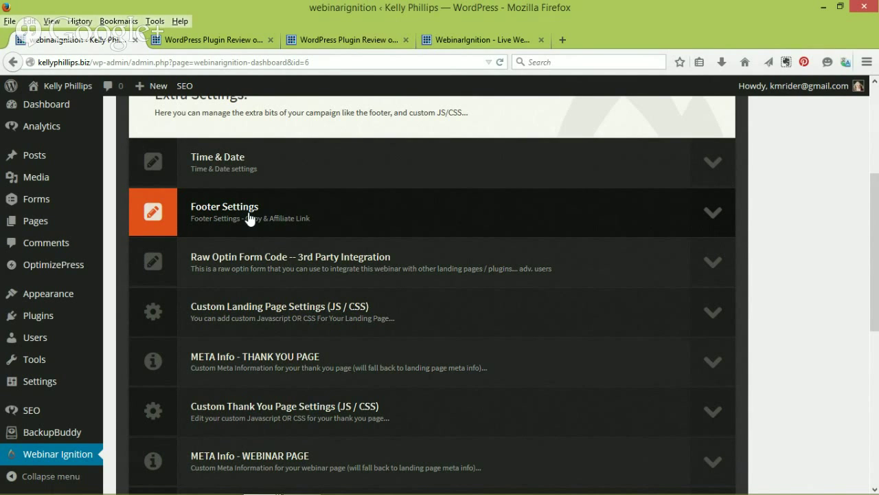
scroll(249, 217, "down", 2)
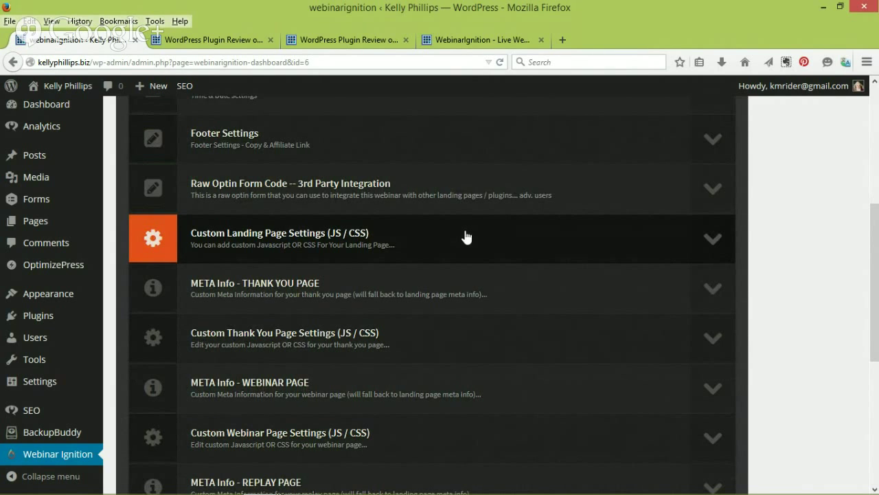
scroll(465, 237, "down", 2)
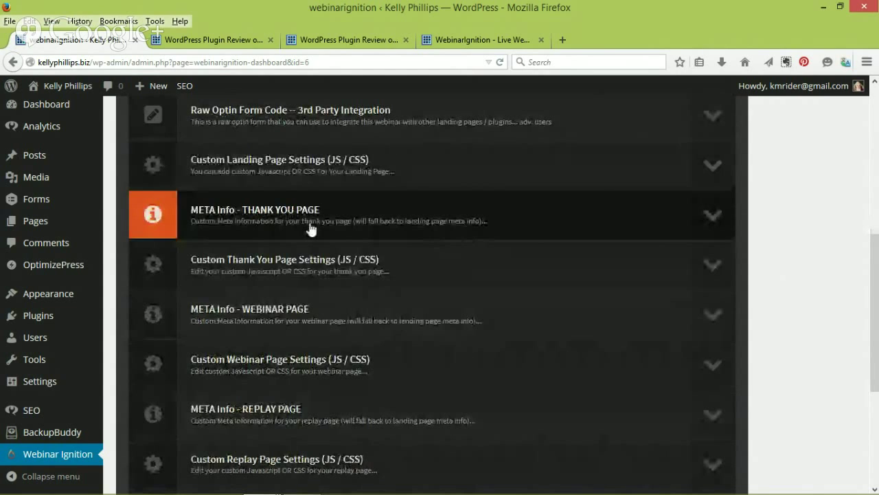
scroll(311, 229, "down", 2)
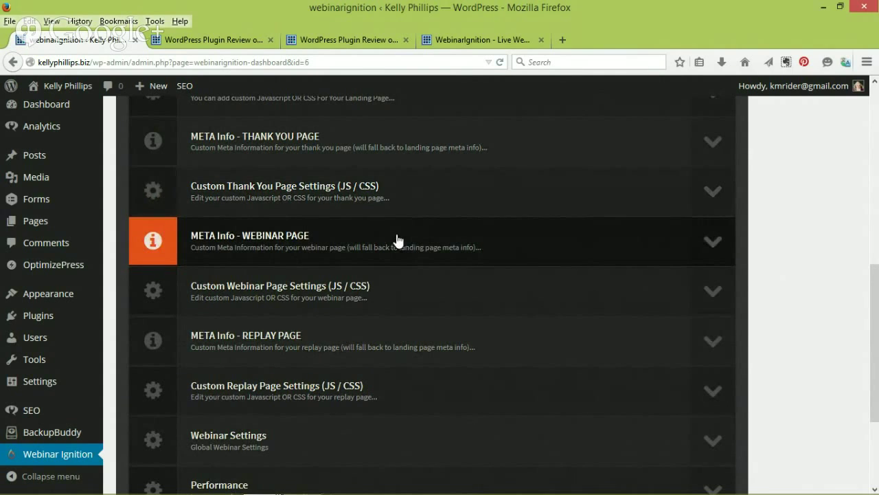
scroll(397, 239, "down", 2)
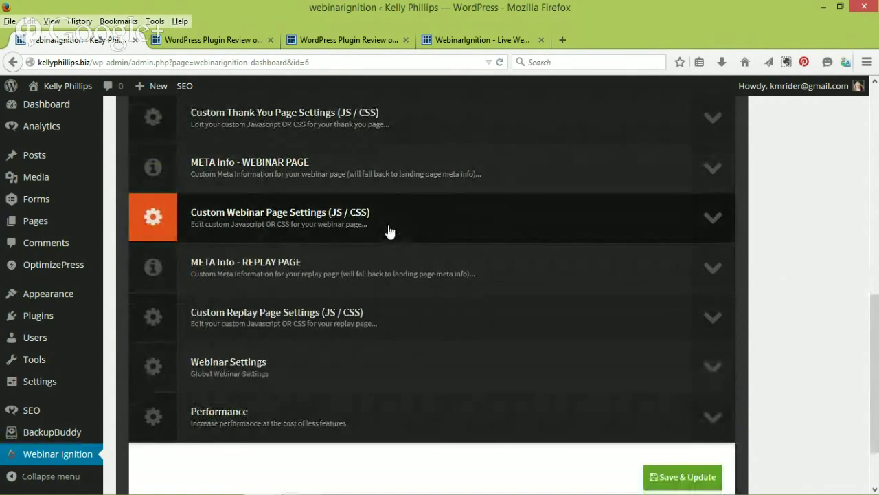
left_click(390, 231)
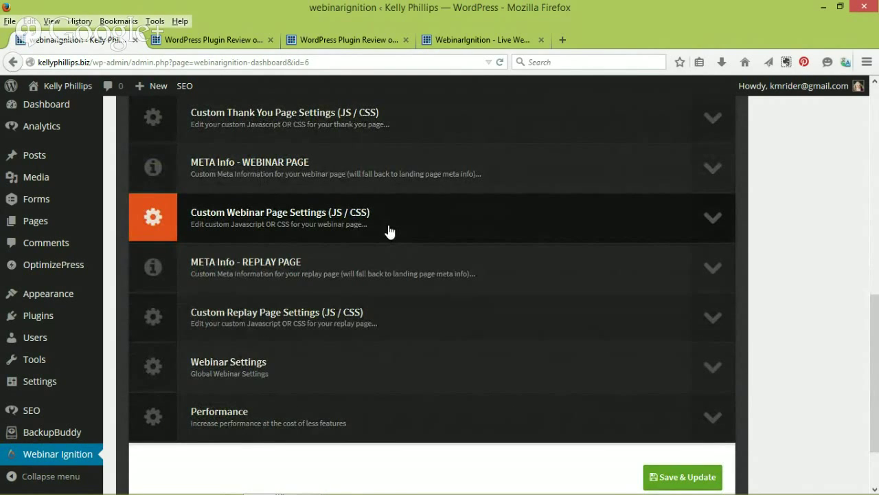
- Expand the global Webinar Settings section and view the Footer Code and Footer Code on Thank You page fields
scroll(389, 231, "down", 2)
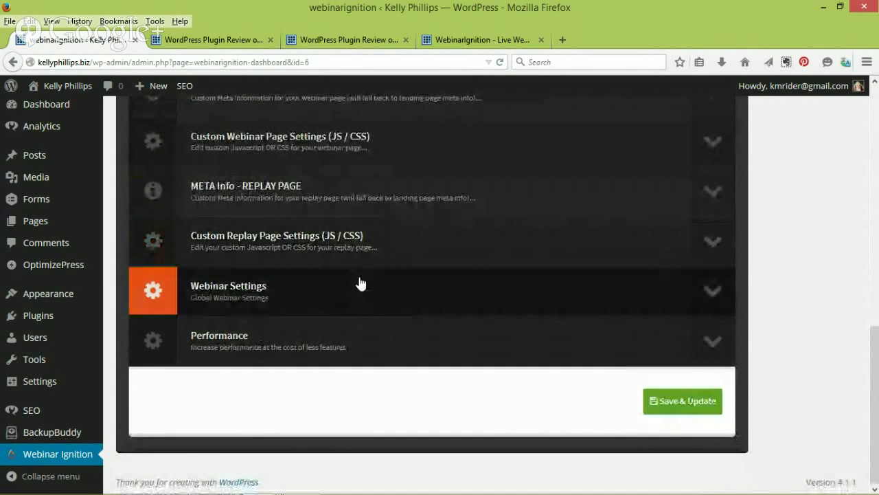
left_click(361, 283)
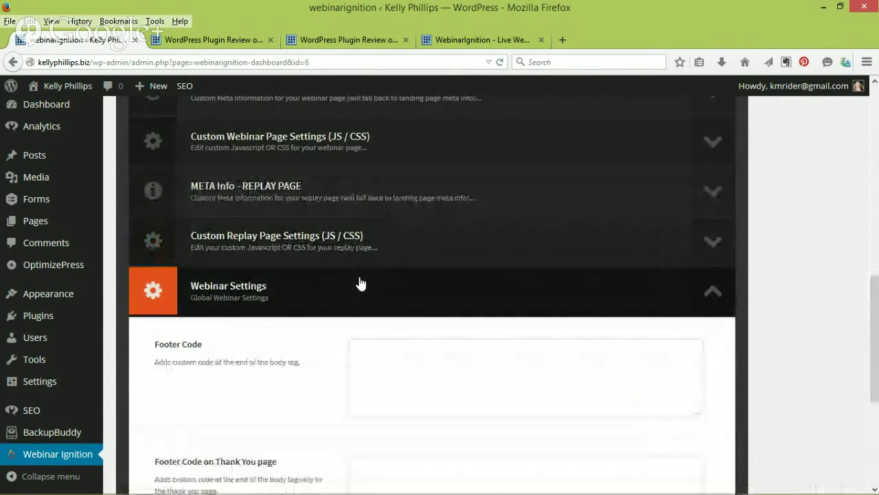
scroll(361, 283, "down", 3)
scroll(361, 282, "down", 2)
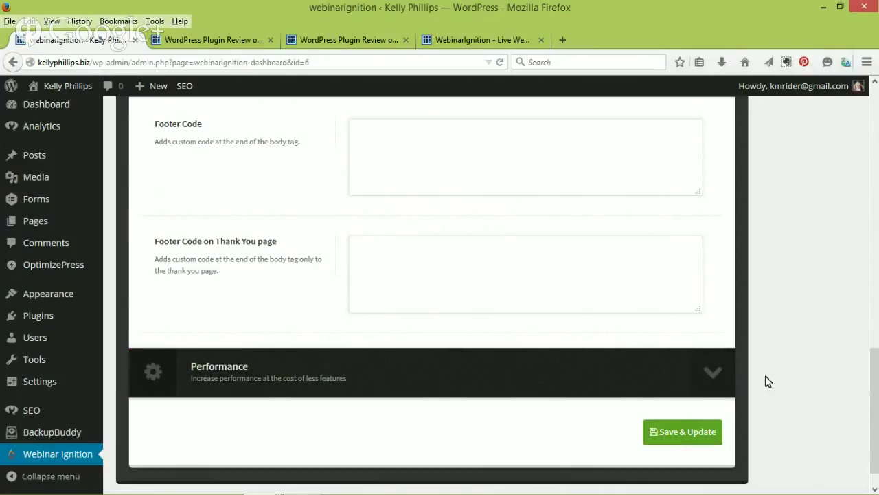
- Expand the Performance section and skim the Extra Settings list again from its beginning
left_click(713, 373)
scroll(718, 385, "up", 2)
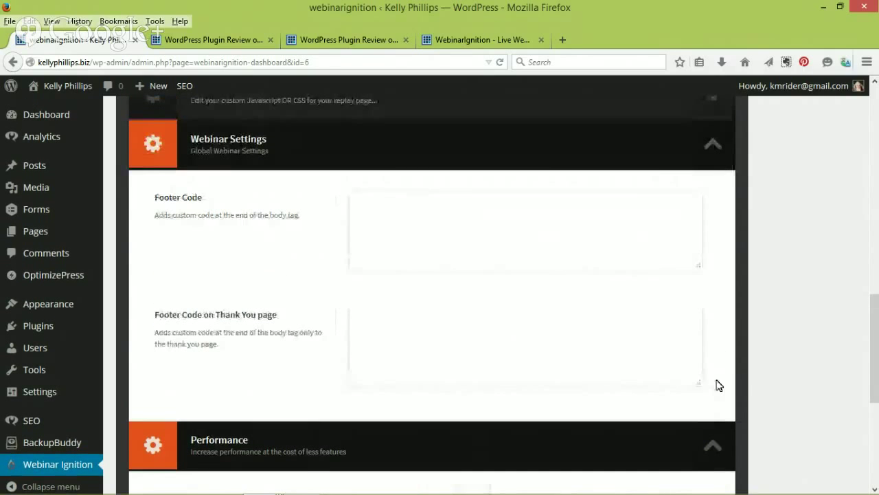
scroll(718, 386, "up", 10)
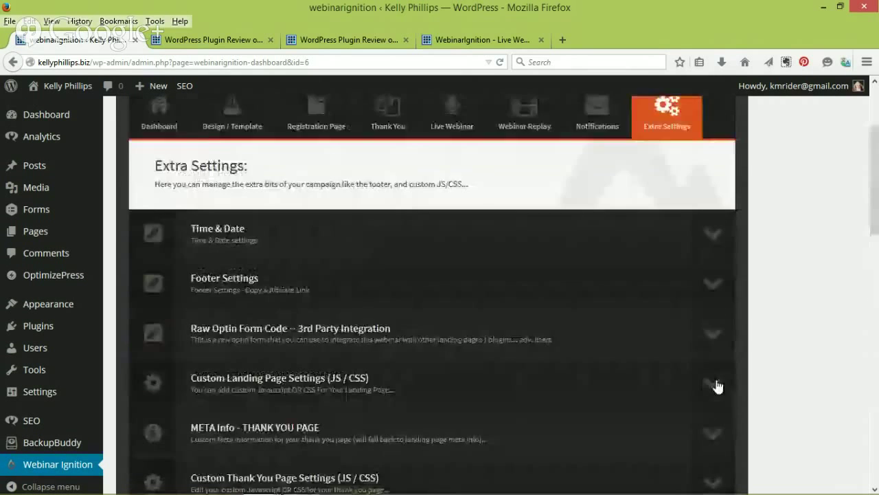
scroll(717, 386, "up", 2)
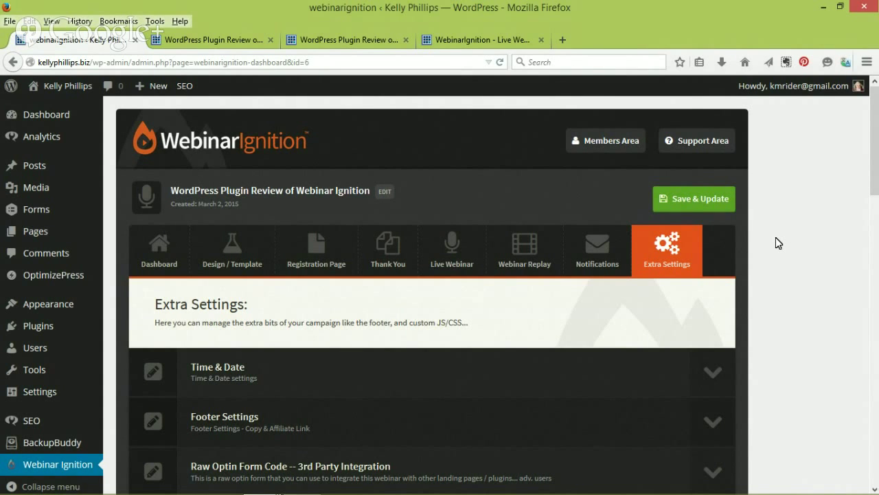
scroll(778, 242, "down", 4)
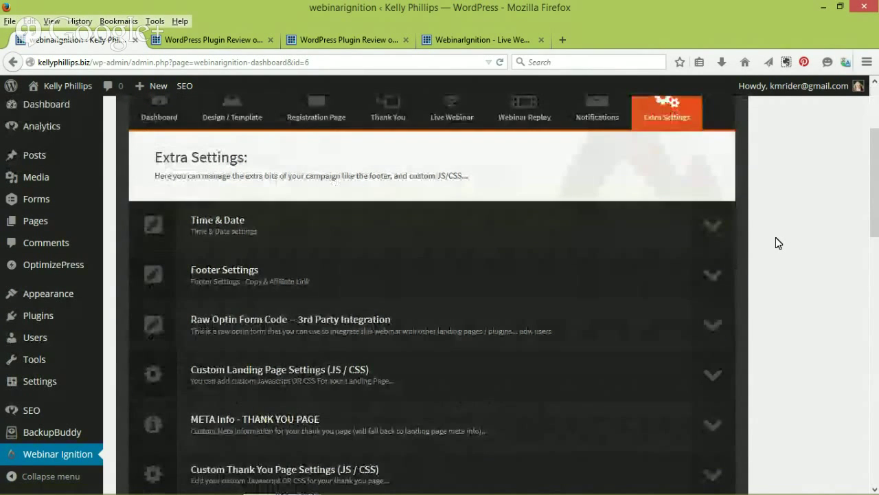
scroll(778, 243, "down", 2)
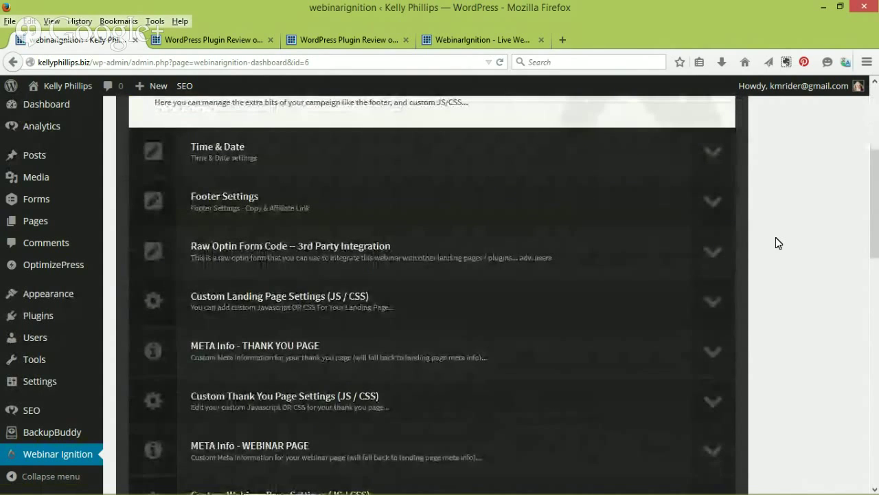
scroll(778, 243, "up", 6)
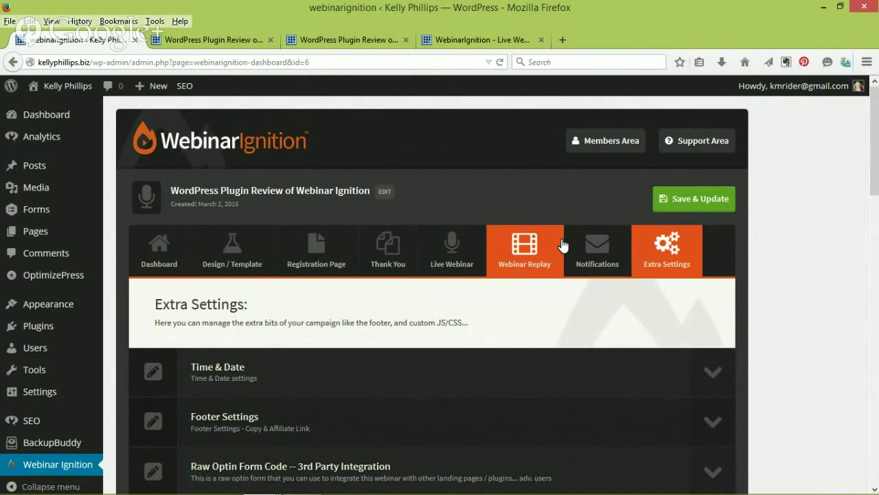
- Open the Live Webinar settings and glance at their list of sections
scroll(562, 246, "down", 2)
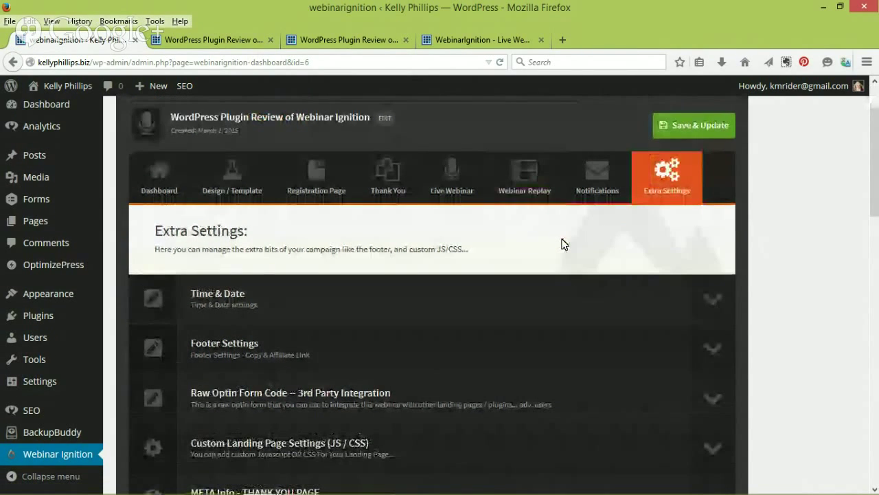
left_click(453, 192)
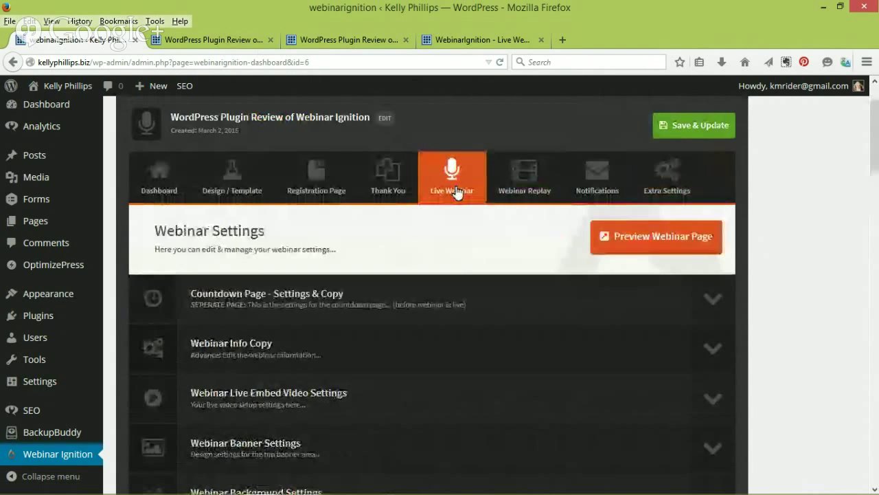
scroll(511, 362, "up", 2)
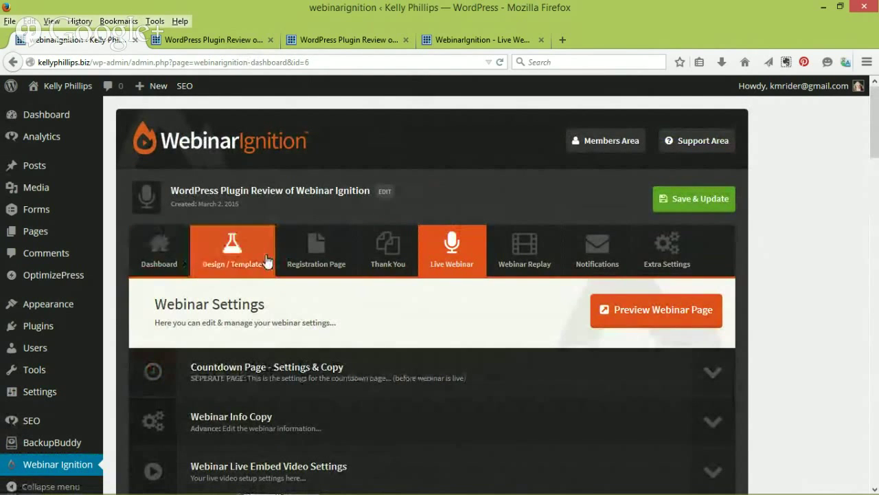
- Return to the webinar's Dashboard and review the Webinar Master Switch options: Countdown, Live, Replay and Closed
left_click(157, 266)
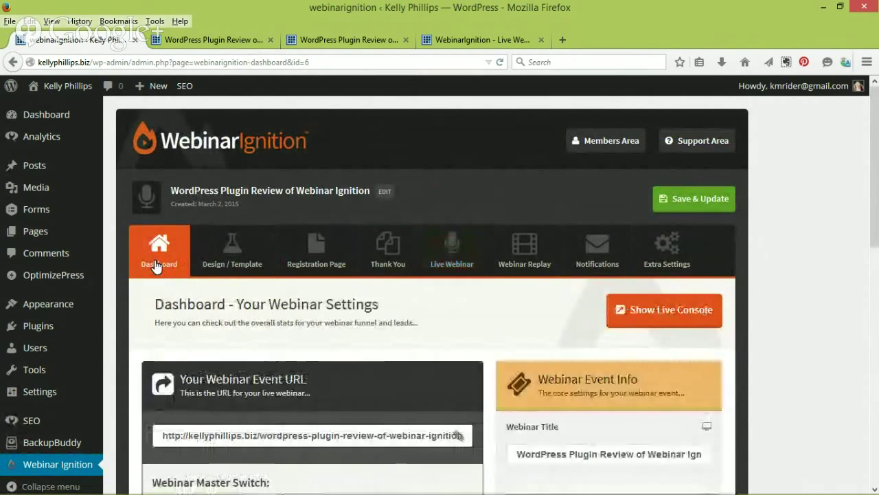
scroll(155, 265, "down", 5)
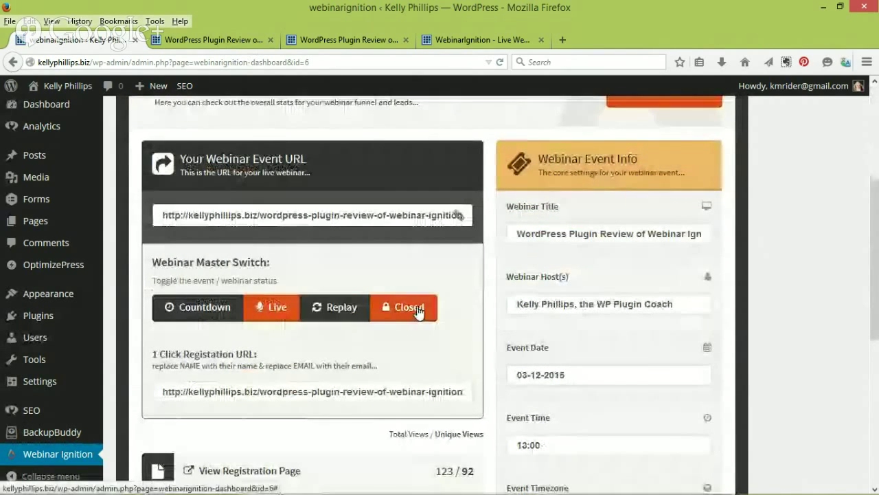
scroll(417, 310, "up", 4)
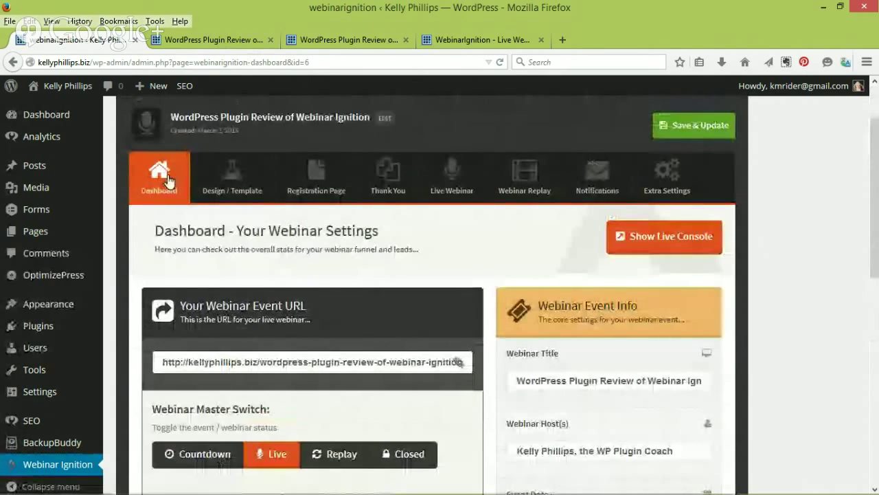
scroll(237, 281, "down", 5)
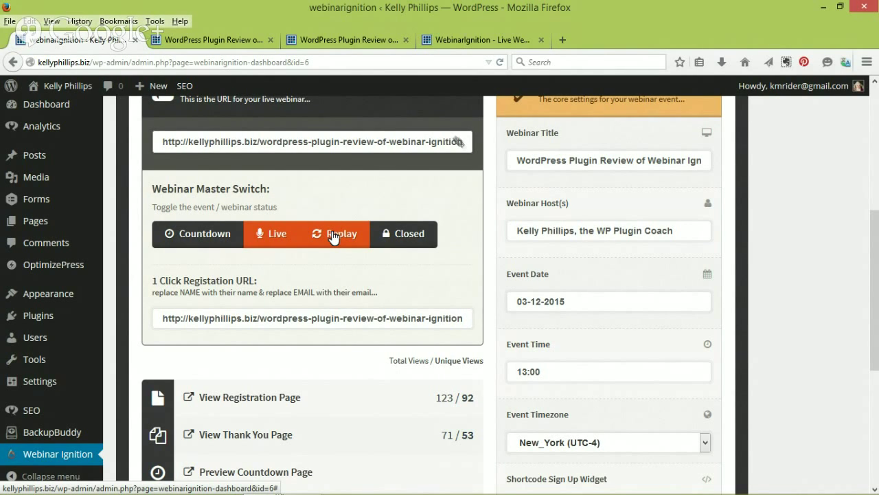
scroll(332, 237, "up", 2)
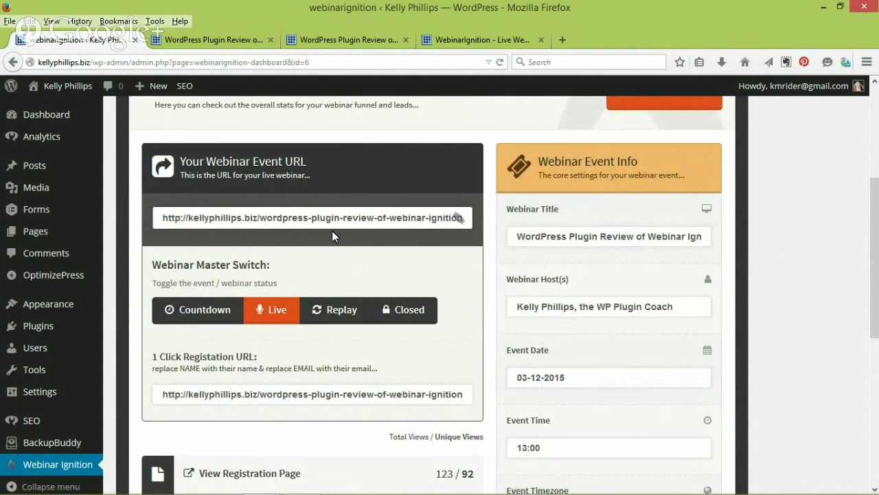
scroll(332, 230, "up", 4)
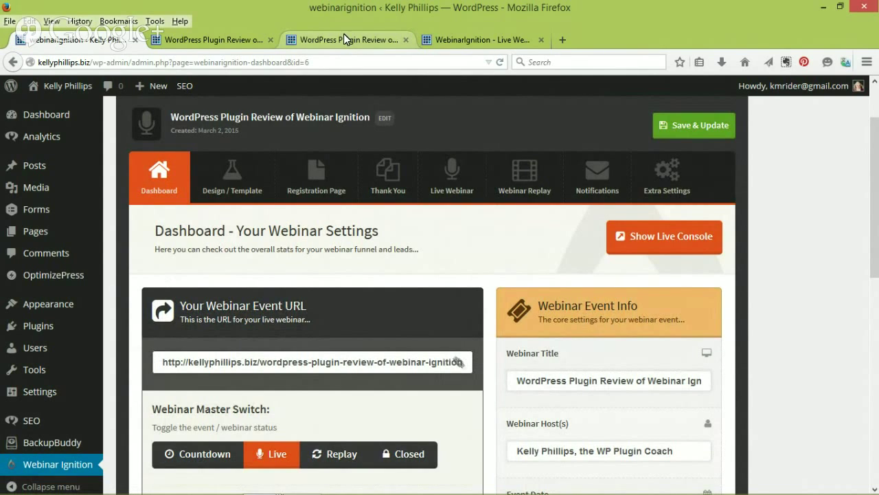
- Switch to the Live Webinar Console, review its dashboard tiles, and check the Manage Questions page before returning to the Console Dashboard
left_click(485, 41)
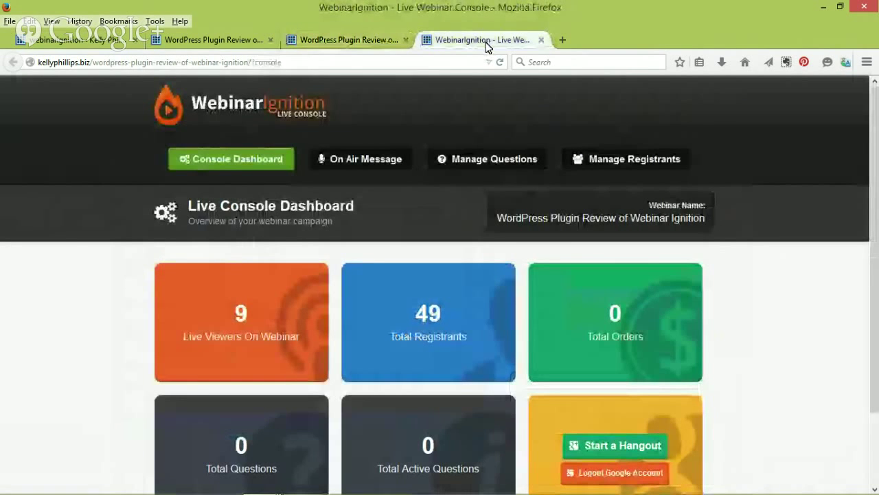
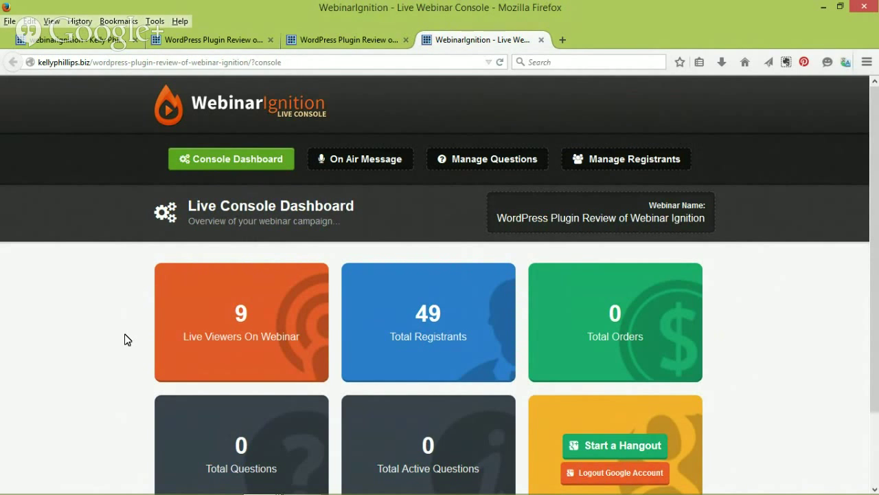
scroll(253, 255, "down", 2)
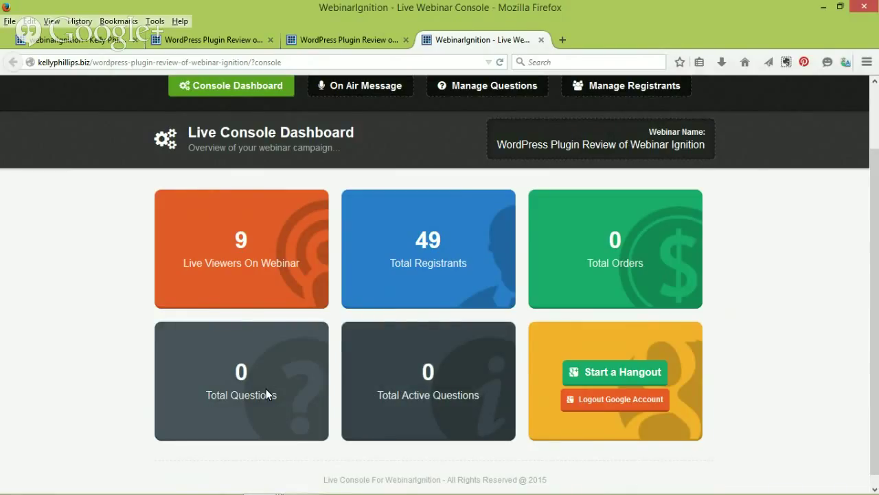
left_click(492, 92)
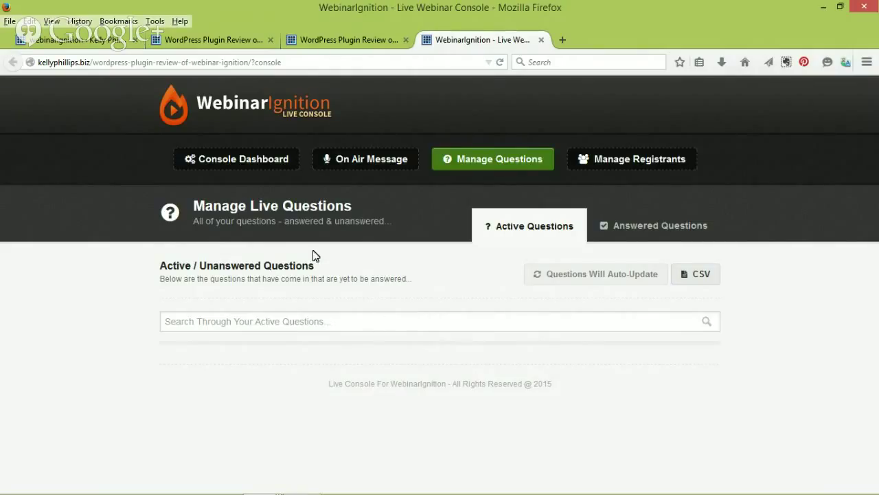
left_click(237, 159)
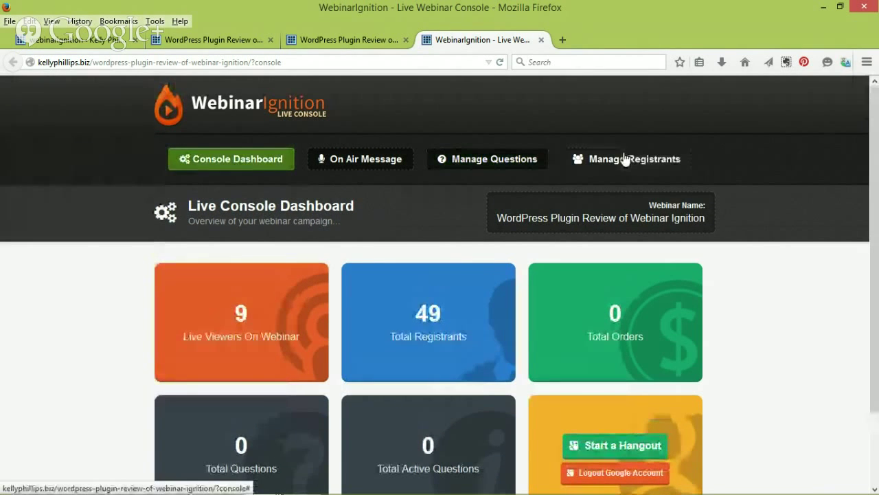
- Open the Manage Registrants page and review the lead statistics, export and import options, and registrants list
left_click(625, 159)
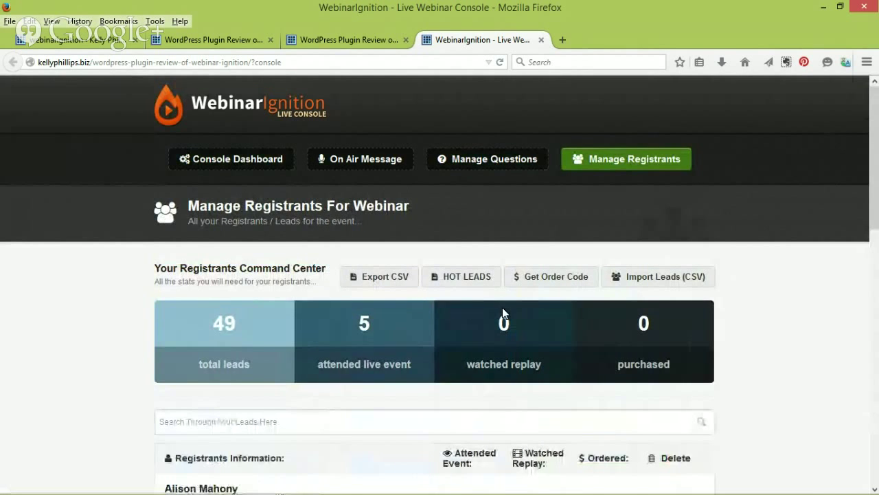
scroll(502, 307, "down", 2)
scroll(499, 308, "up", 2)
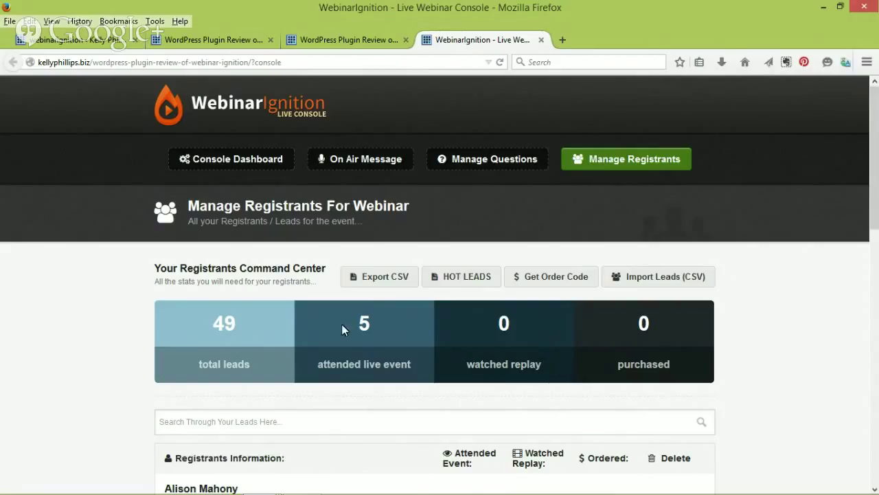
- Open the On Air Message page and enter the broadcast message "Do you love Webinar Ignition?"
left_click(361, 164)
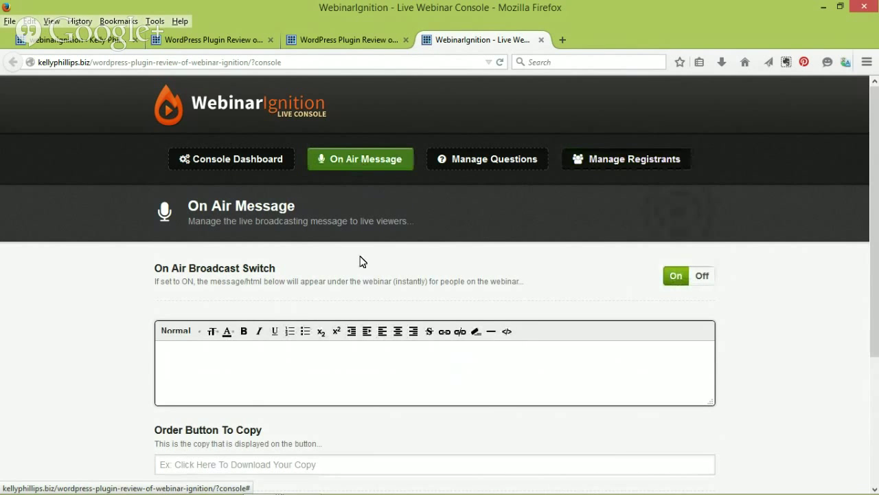
scroll(360, 258, "down", 3)
scroll(361, 256, "up", 1)
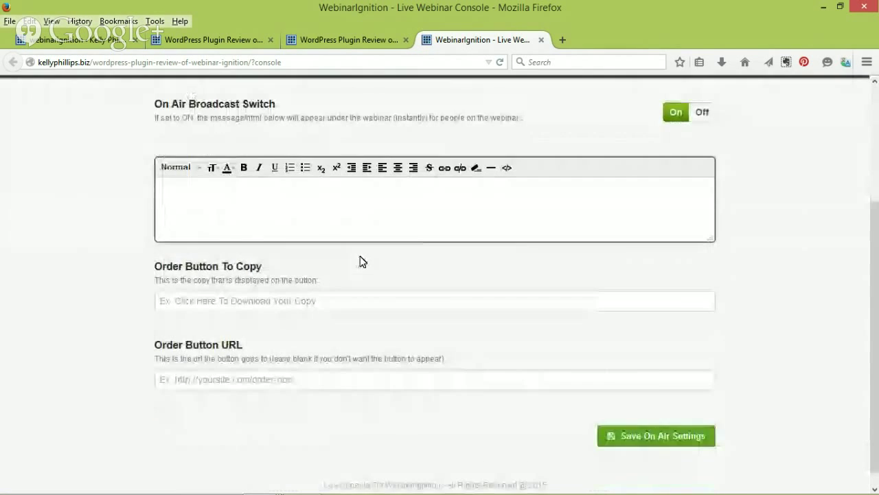
left_click(351, 256)
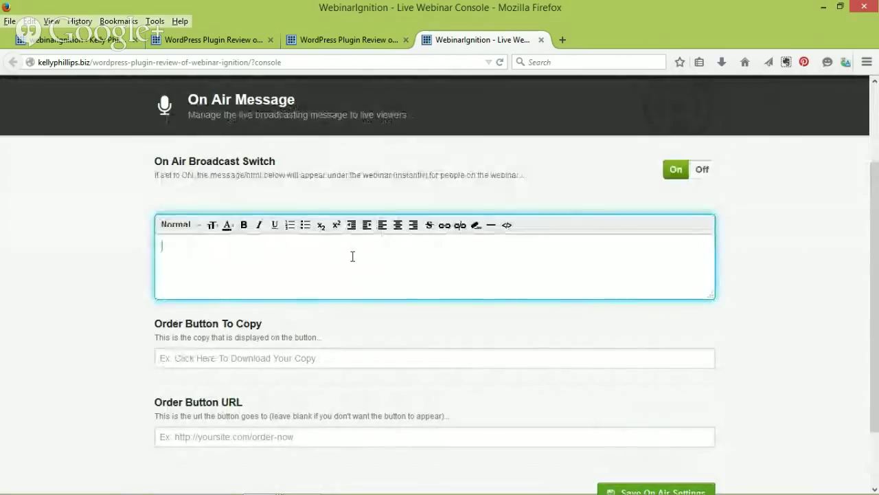
type("Do you ")
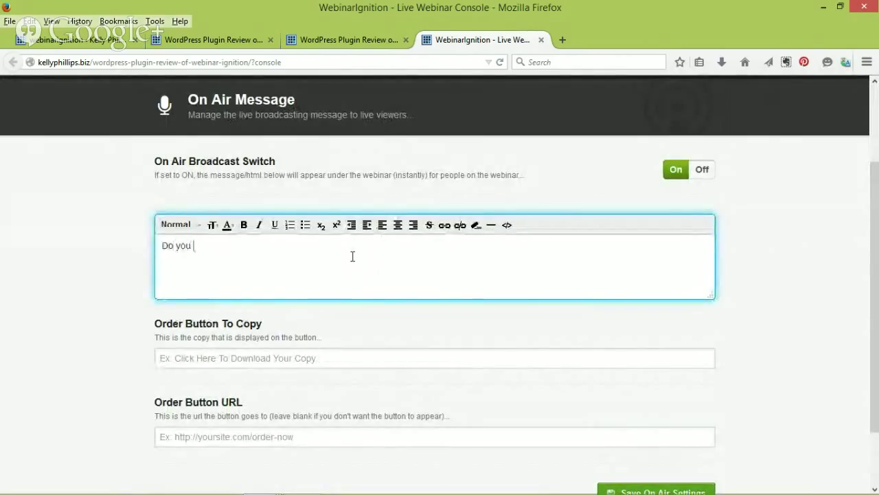
type("love Webi")
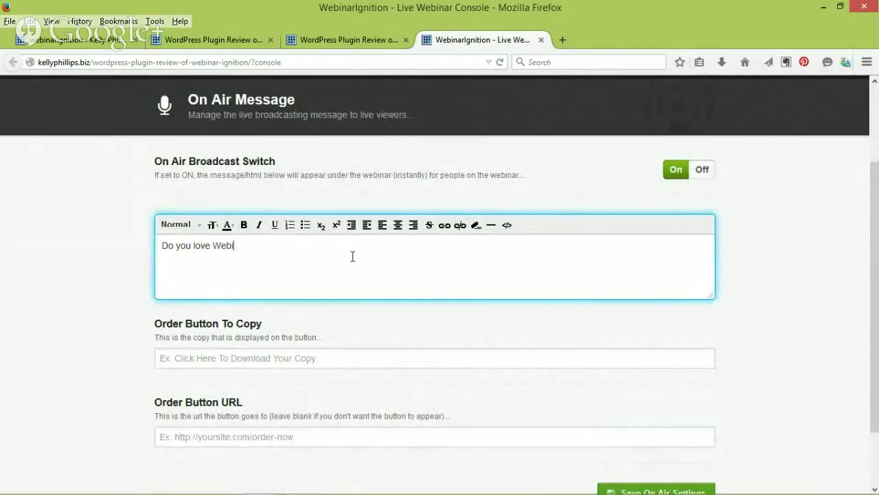
type("nar Ignition?")
type("B")
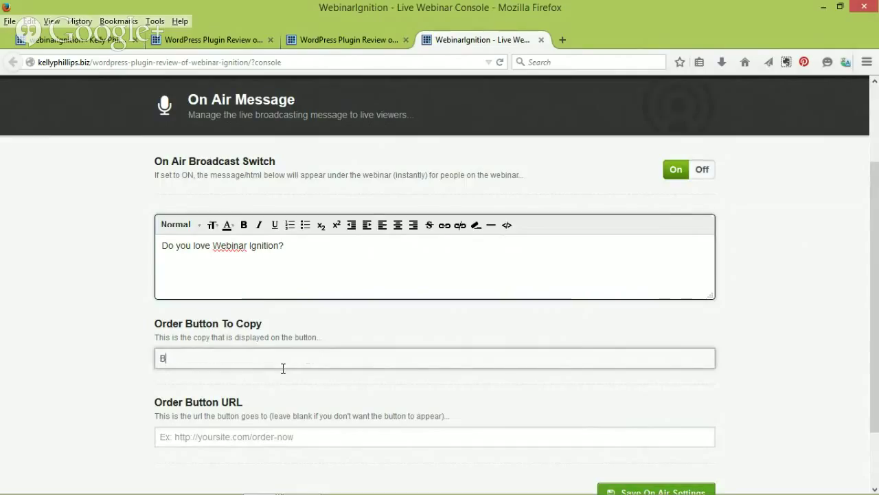
type("uy Now!")
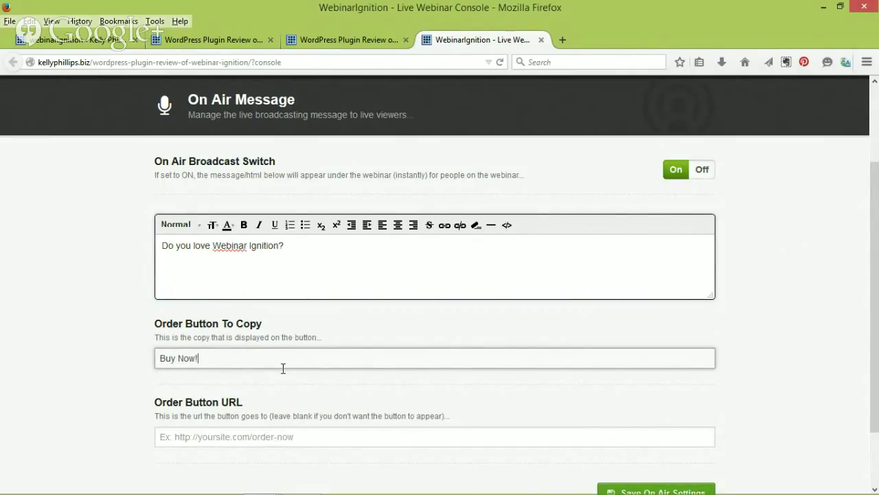
left_click(241, 438)
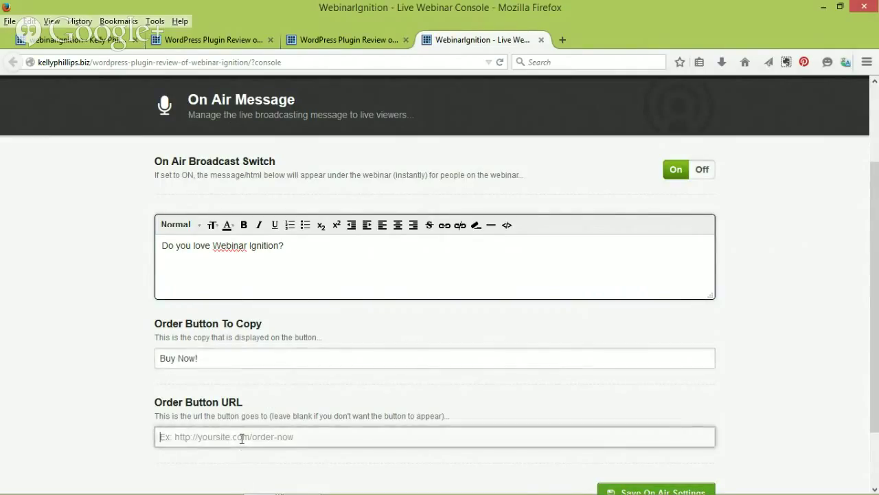
type("<iframe width=\"420\" height=\"315\" src=\"http://www.youtube.com/embed/NSfEU_GEaA4\" frameborder=\"0\" allowfullscreen></iframe>")
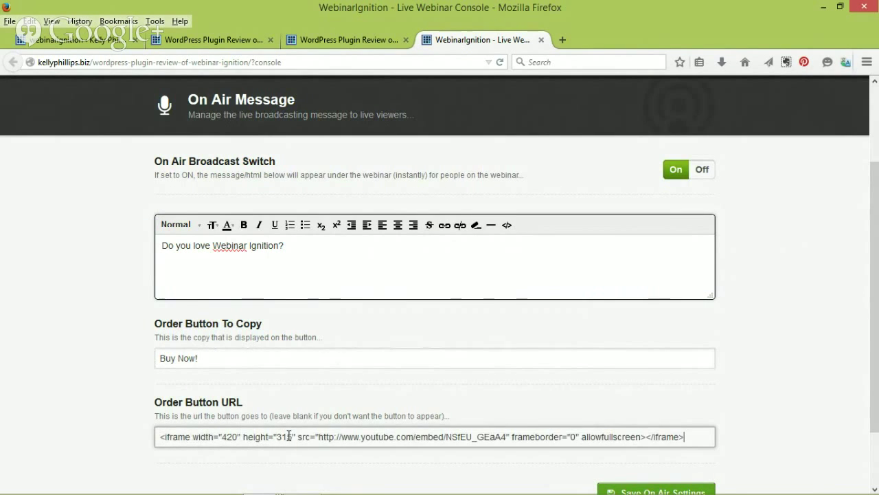
key("ctrl+a")
key("BackSpace")
type("http:/")
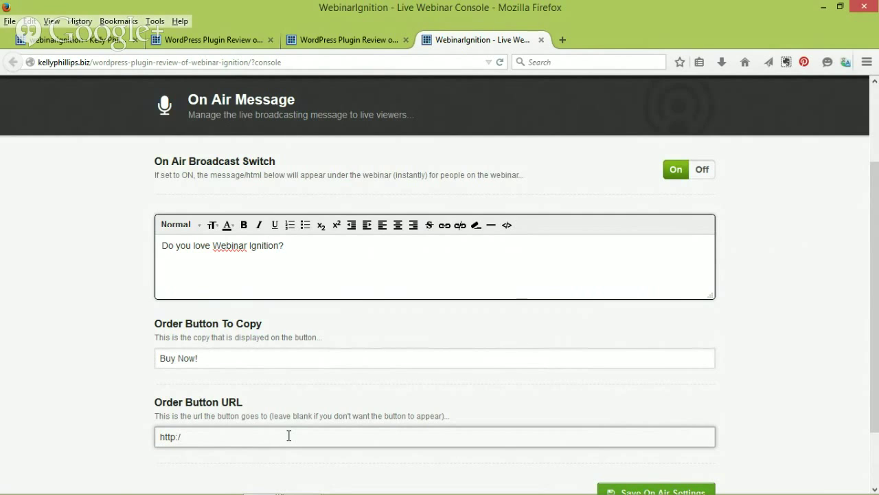
type("/google.com")
scroll(731, 372, "down", 2)
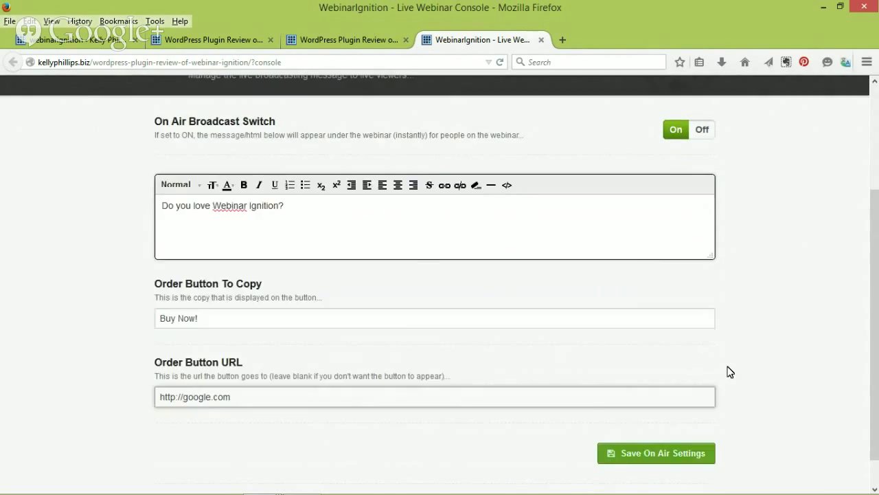
left_click(631, 428)
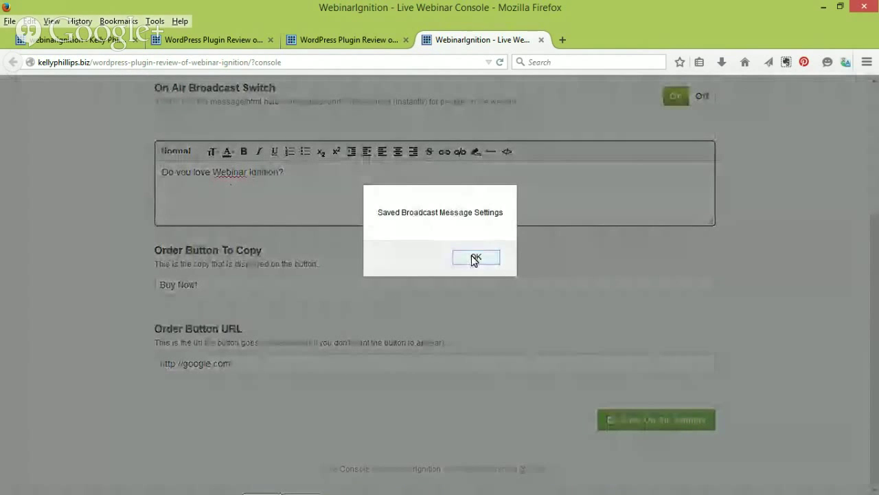
left_click(475, 257)
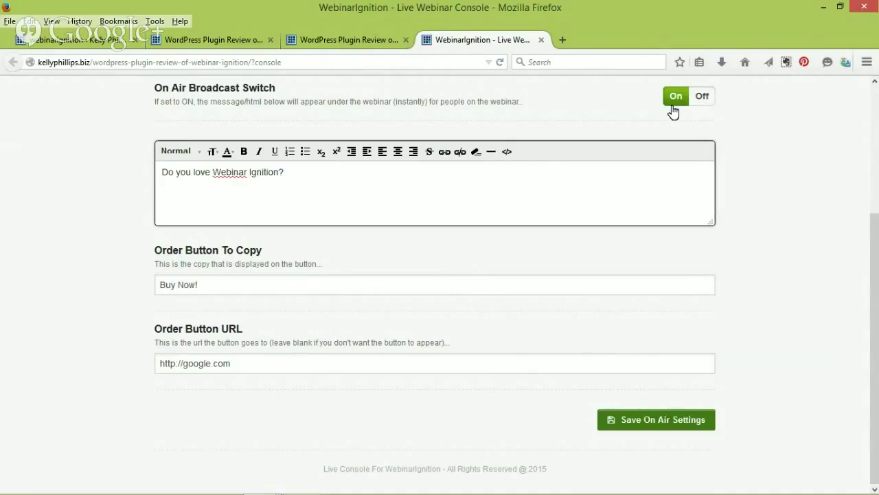
- Switch the On Air broadcast off for the webinar
left_click(702, 106)
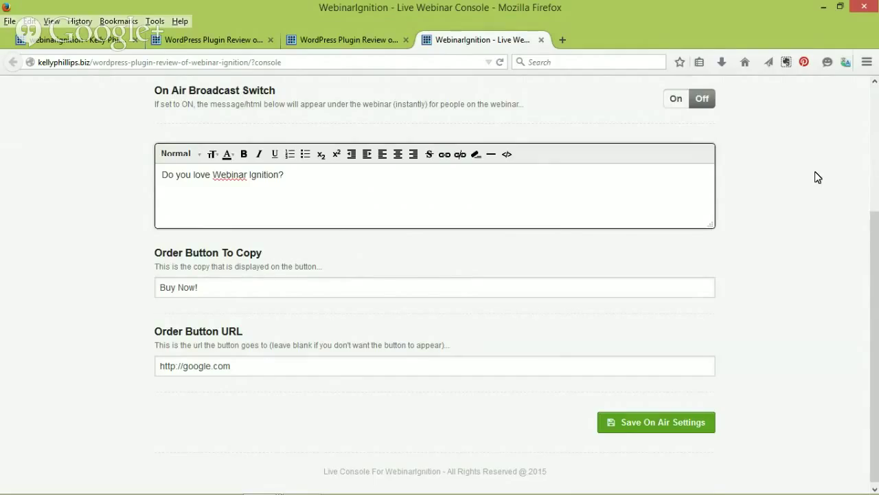
scroll(818, 177, "up", 3)
scroll(805, 170, "up", 1)
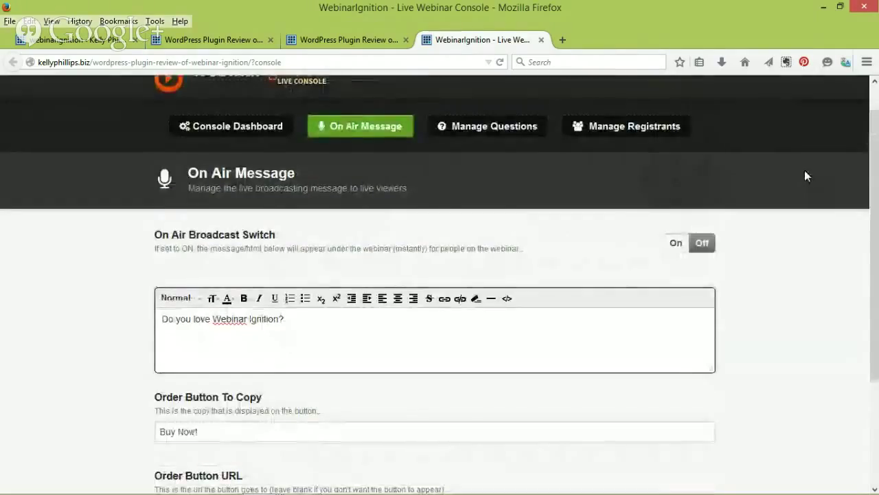
scroll(788, 184, "up", 1)
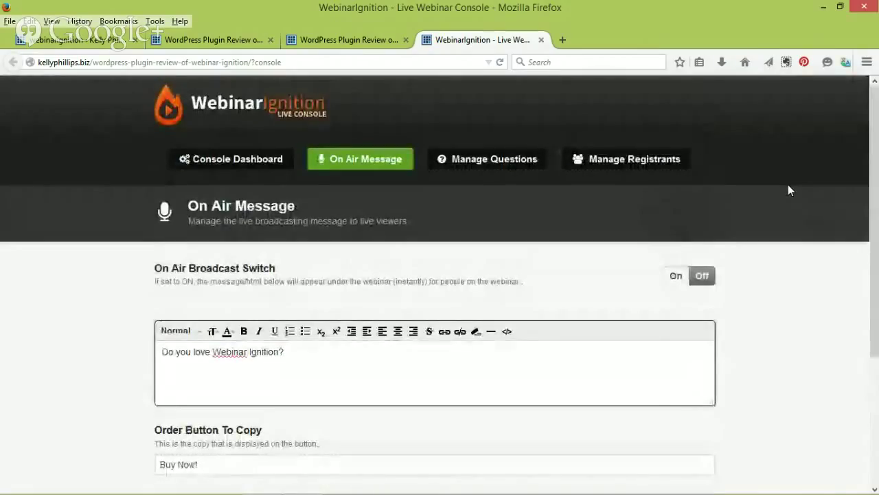
- Return to the Live Console Dashboard and look over its webinar overview tiles
left_click(246, 169)
scroll(246, 169, "down", 2)
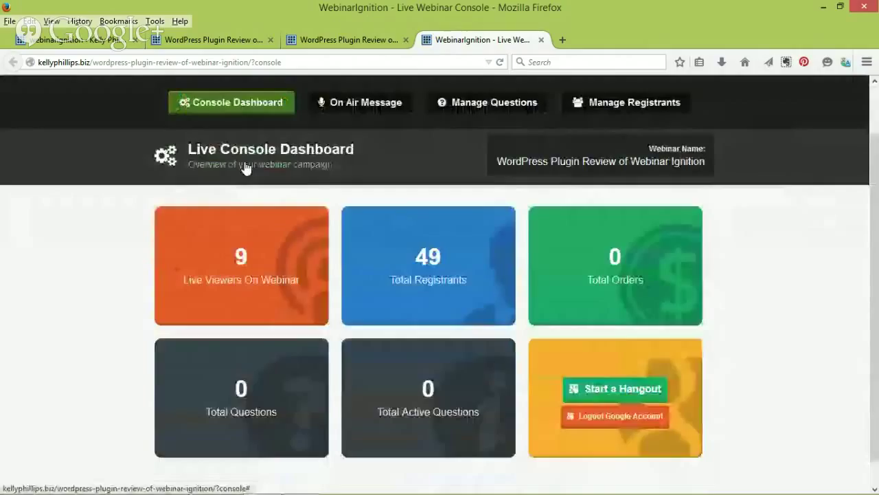
scroll(246, 168, "up", 2)
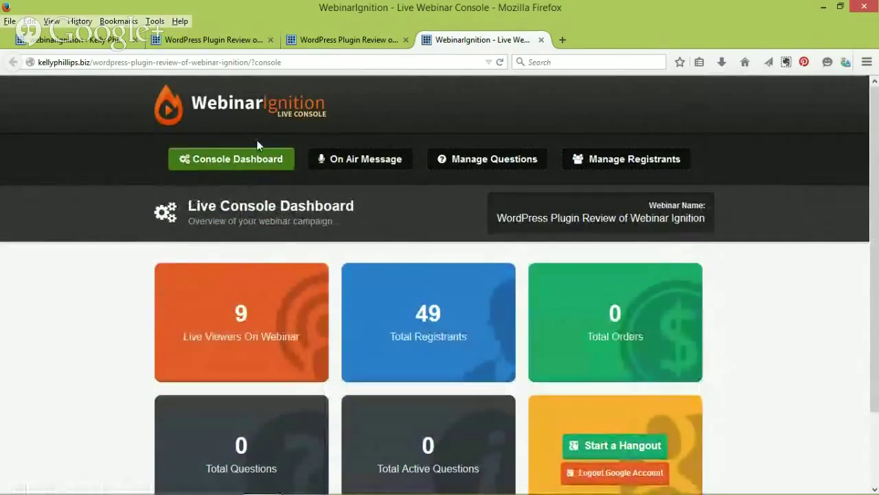
- Go back to the webinar's settings Dashboard in WordPress and review the Webinar Master Switch and page view statistics
left_click(91, 41)
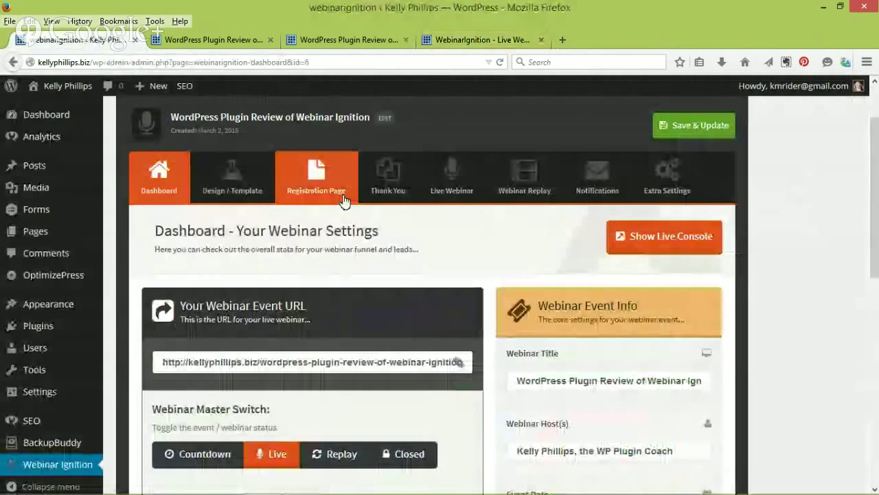
scroll(423, 389, "down", 3)
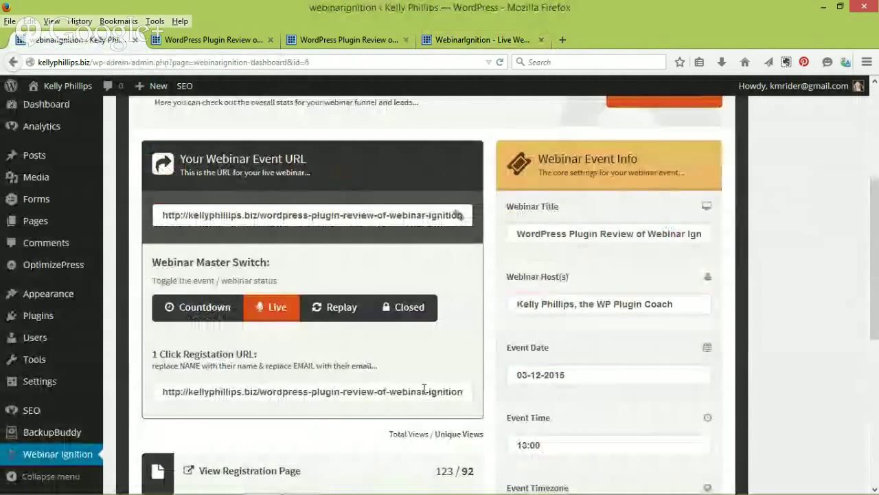